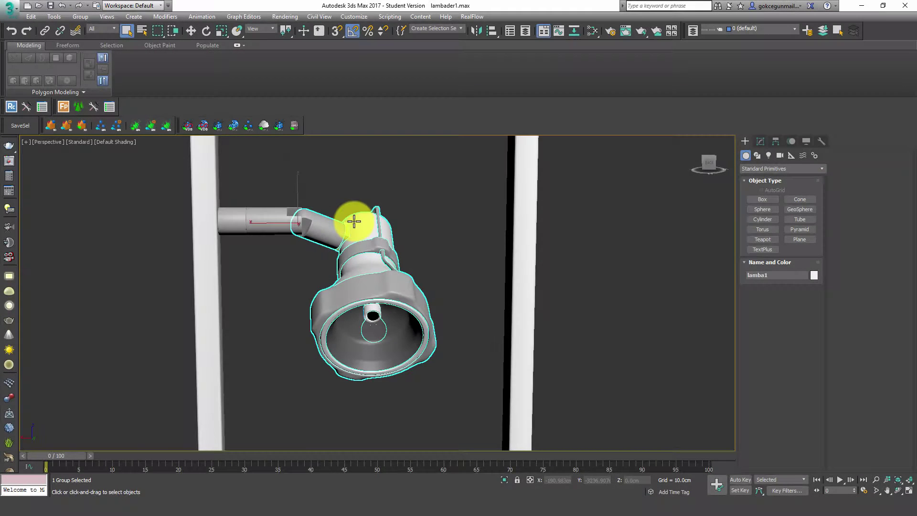
Step: Select Cylinder021, the arm on the teal frame, and zoom in close on it
scroll(426, 241, up, 2)
scroll(567, 262, up, 2)
click(554, 263)
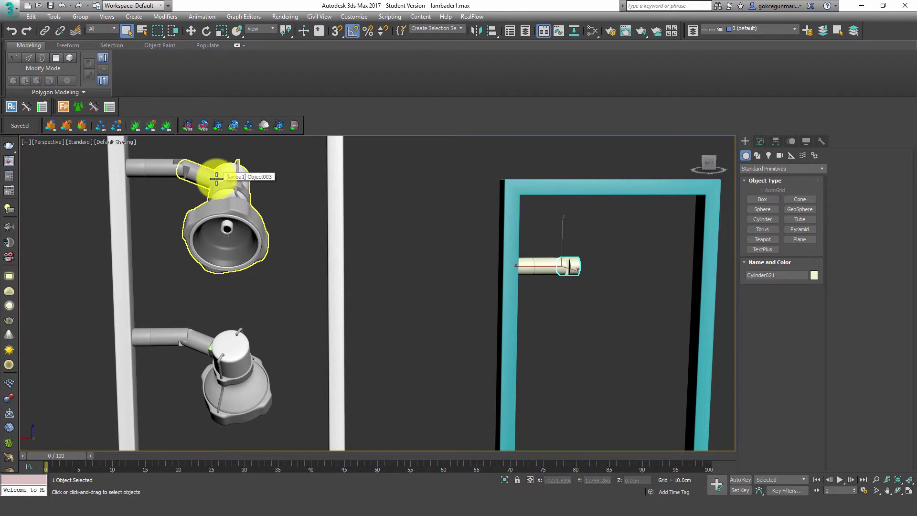
scroll(190, 169, up, 3)
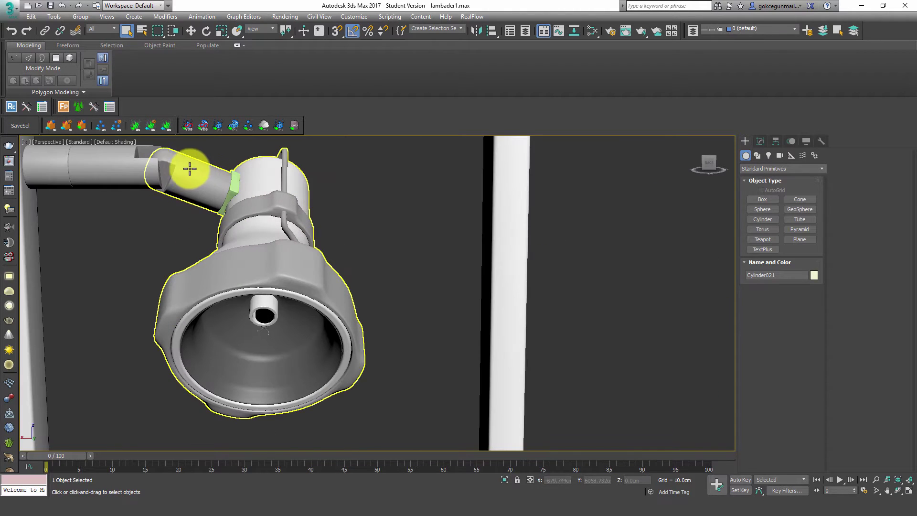
scroll(211, 176, down, 3)
scroll(705, 302, up, 1)
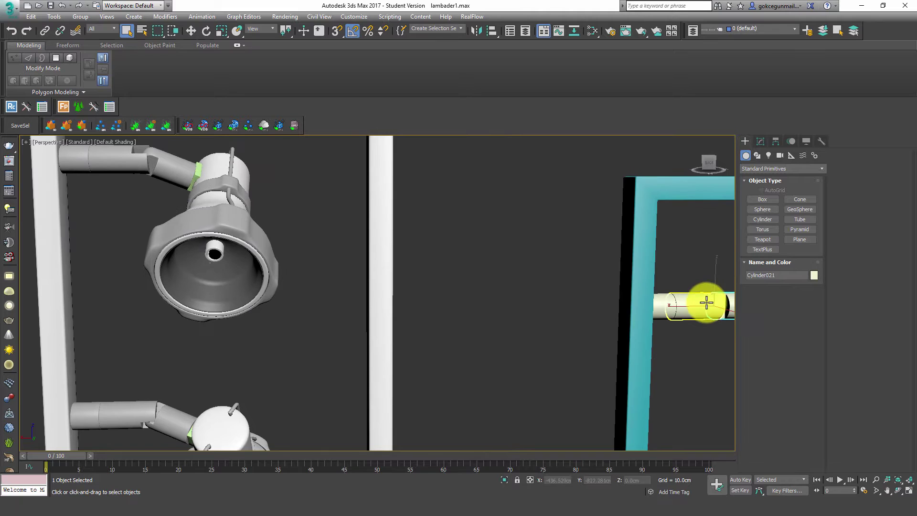
scroll(669, 296, up, 2)
middle_drag(176, 179, 228, 211)
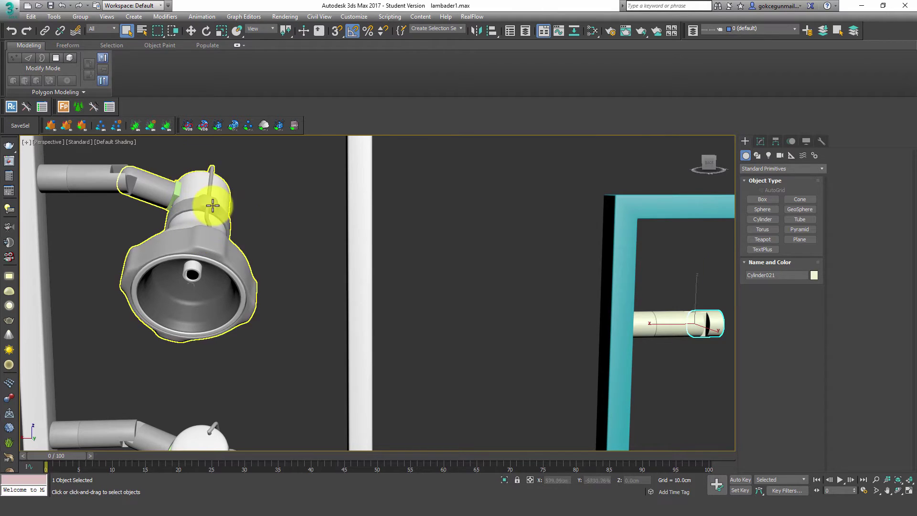
scroll(211, 201, down, 4)
scroll(433, 253, up, 3)
scroll(434, 257, up, 2)
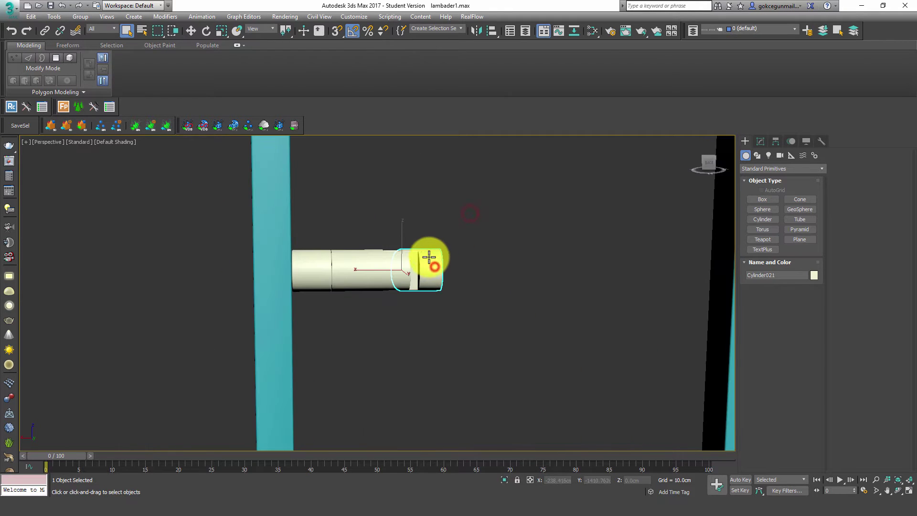
scroll(436, 257, up, 3)
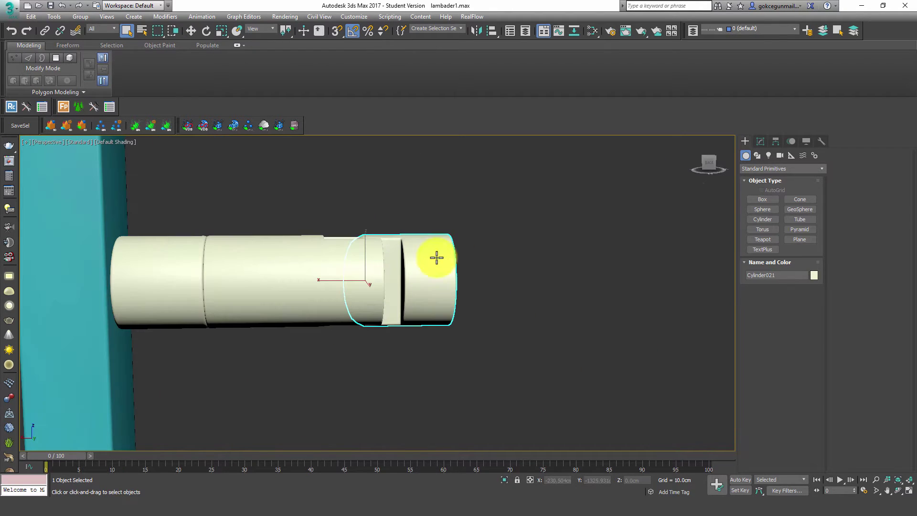
Step: Enter Cylinder021's Edit Poly vertex level and orbit to inspect its end cap
click(761, 139)
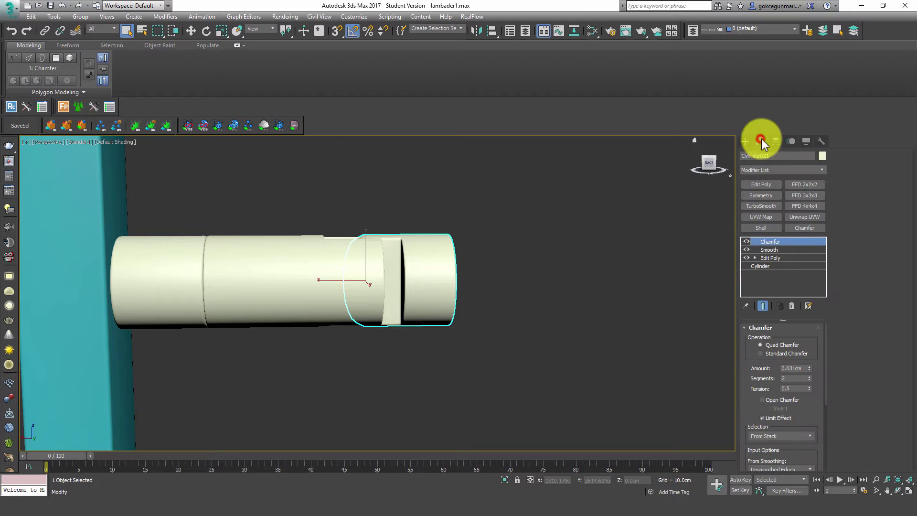
click(772, 256)
mouse_move(500, 259)
alt+middle_down()
mouse_move(466, 258)
mouse_move(472, 265)
alt+middle_up()
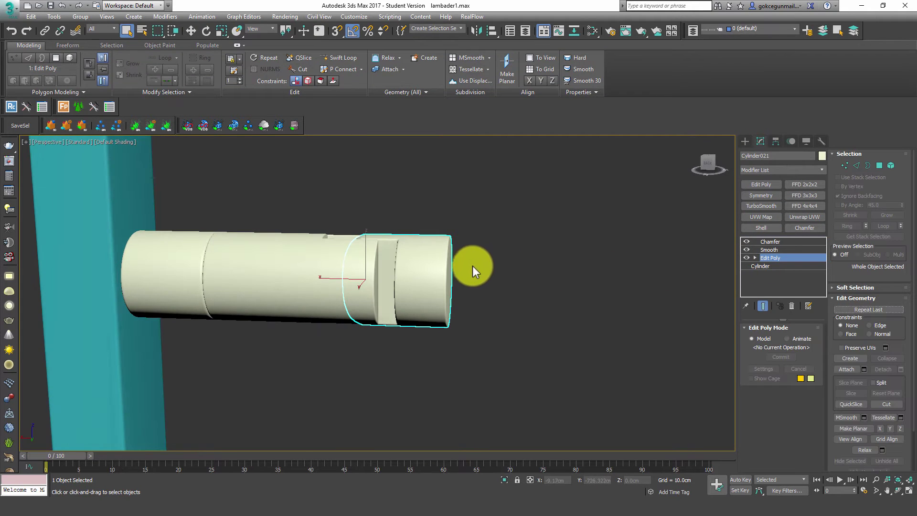
click(844, 166)
alt+middle_drag(483, 268, 506, 220)
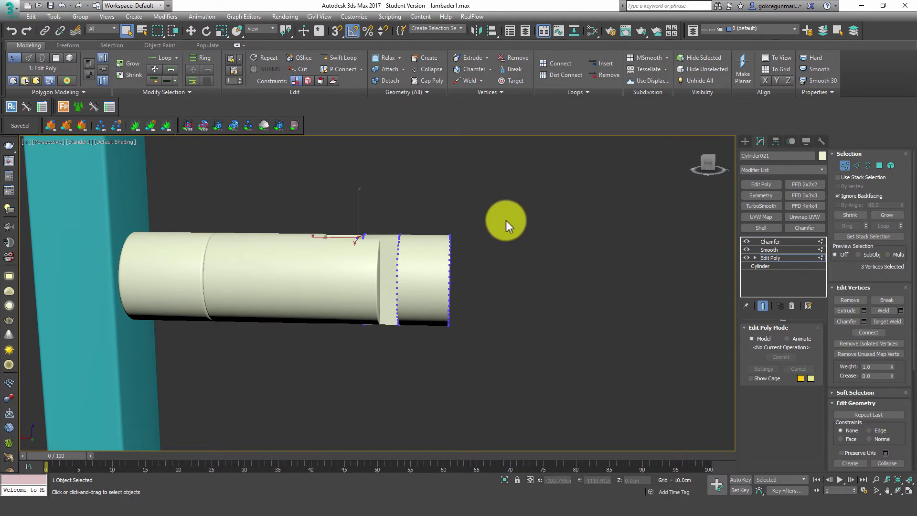
mouse_move(503, 282)
alt+middle_down()
mouse_move(543, 284)
mouse_move(529, 322)
mouse_move(498, 287)
mouse_move(497, 311)
mouse_move(506, 253)
alt+middle_up()
key(w)
scroll(487, 272, up, 3)
scroll(494, 282, up, 3)
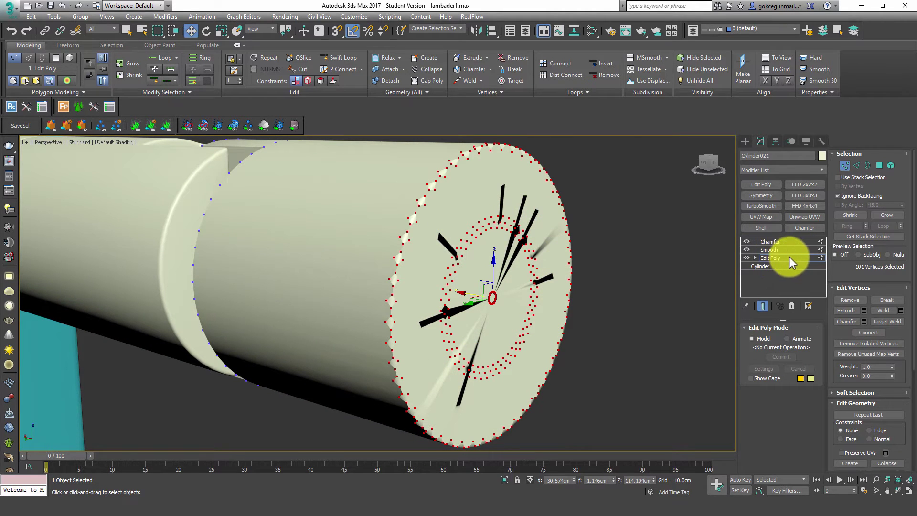
Step: Toggle Show End Result, turn on edged faces (F4), and reselect the Chamfer modifier
click(761, 308)
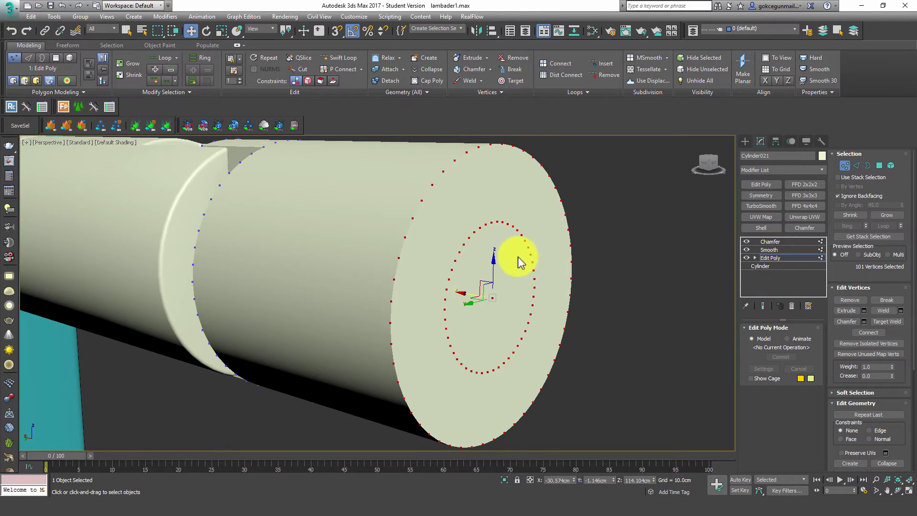
key(F4)
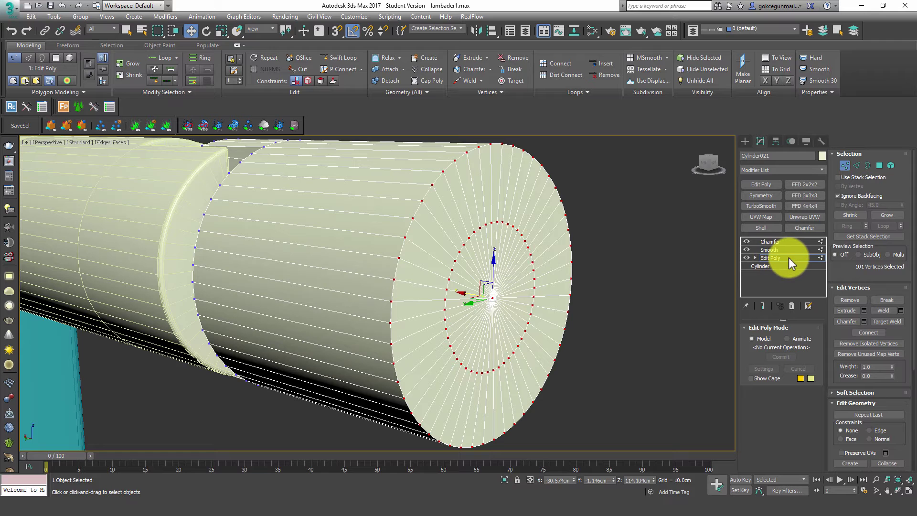
click(797, 257)
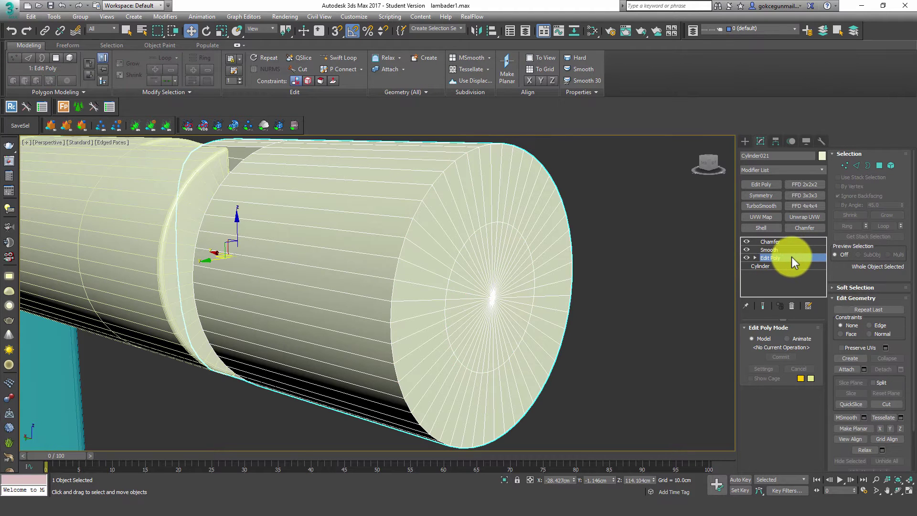
click(786, 241)
Step: Switch to the Front viewport and frame the arm cylinder
scroll(491, 242, down, 5)
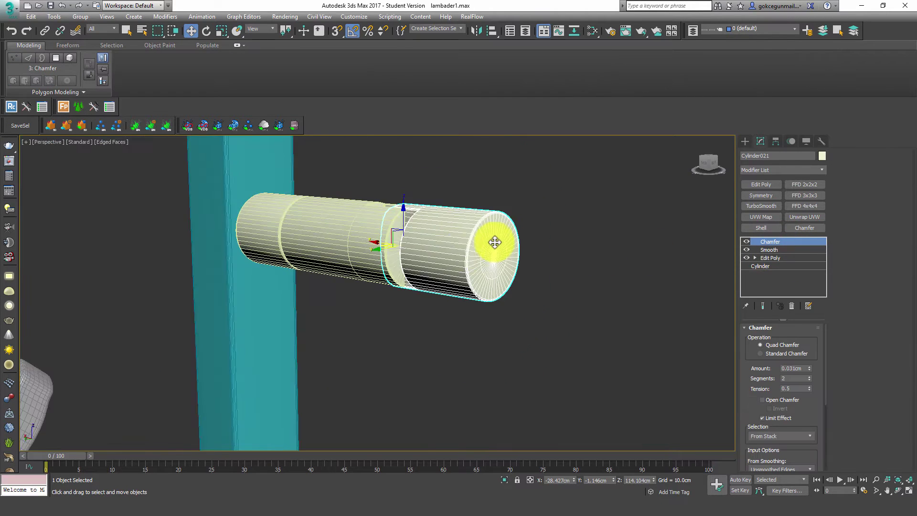
scroll(420, 257, down, 2)
scroll(420, 257, down, 2)
scroll(440, 256, down, 2)
scroll(453, 252, down, 2)
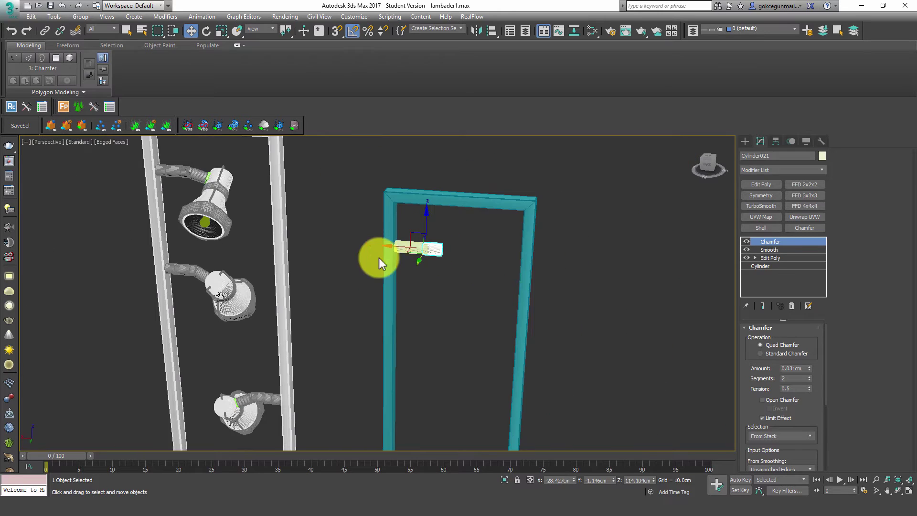
scroll(223, 168, up, 3)
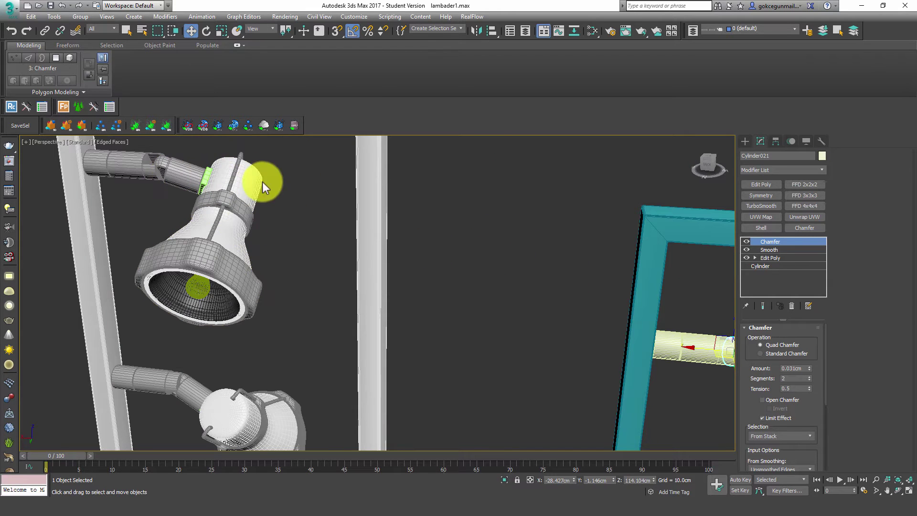
scroll(420, 215, down, 2)
key(f)
key(z)
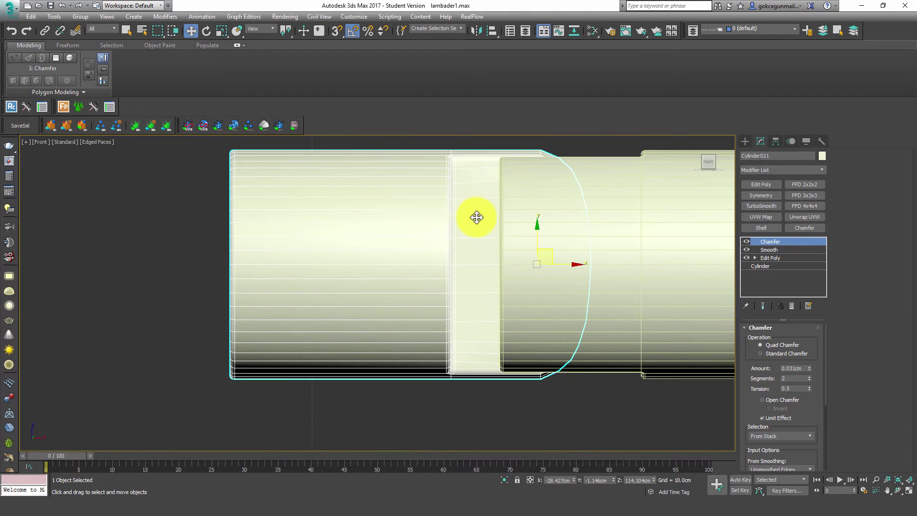
scroll(523, 230, down, 5)
scroll(524, 230, down, 3)
scroll(522, 221, down, 2)
scroll(433, 212, down, 2)
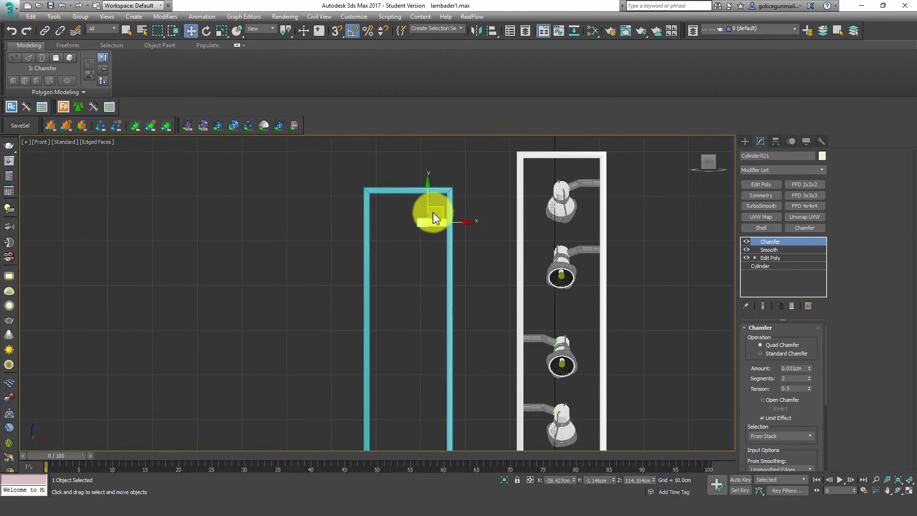
scroll(419, 220, up, 5)
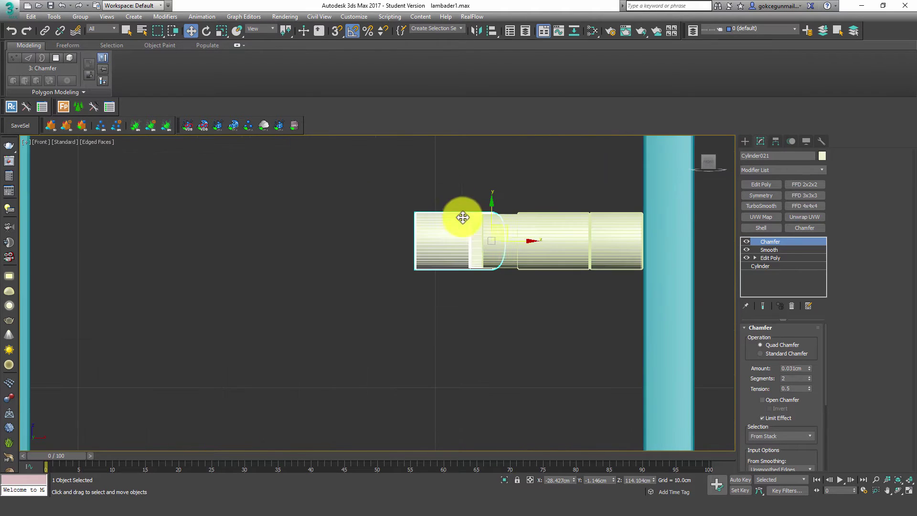
Step: Draw a new Standard Primitives cylinder beside the arm's open end
click(740, 144)
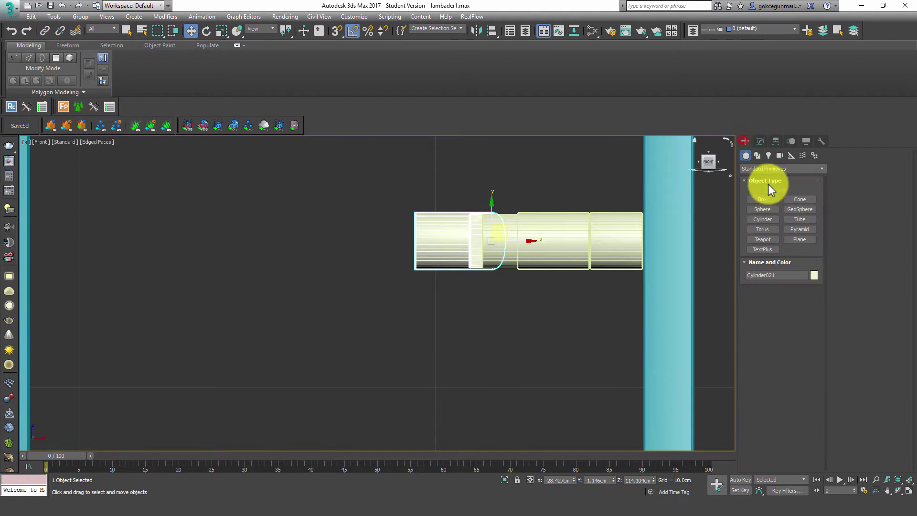
click(761, 219)
scroll(530, 235, down, 4)
middle_drag(654, 243, 502, 247)
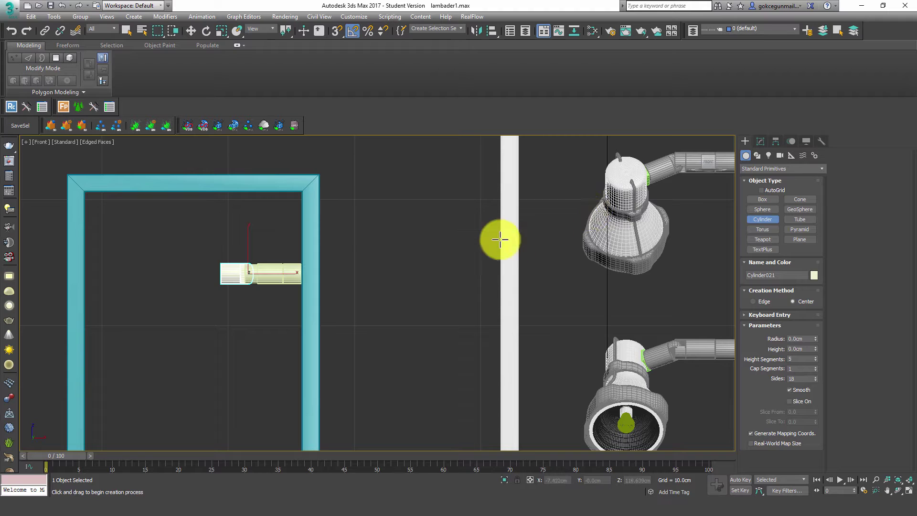
scroll(483, 241, down, 3)
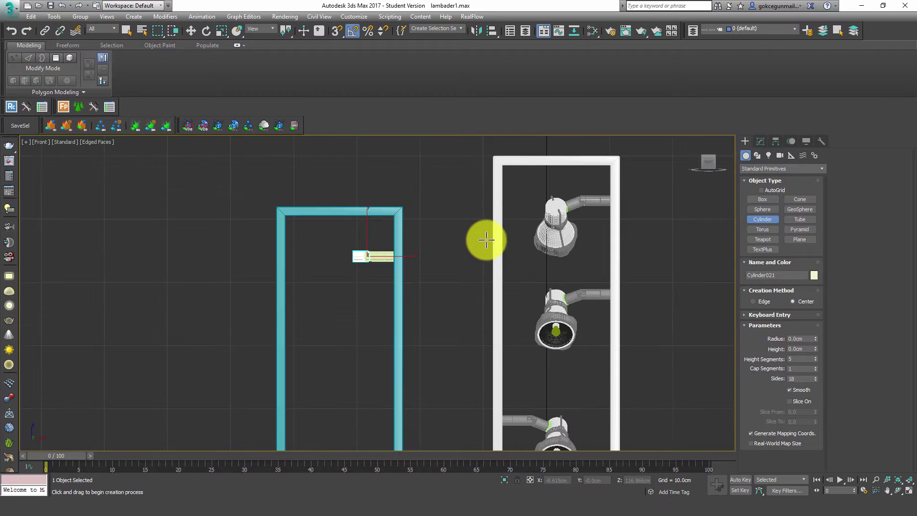
scroll(334, 258, up, 3)
scroll(352, 254, up, 2)
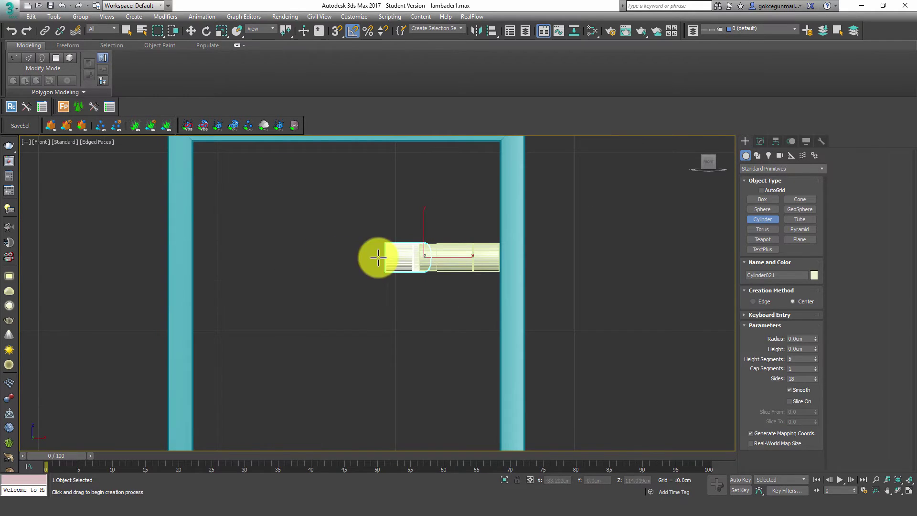
scroll(473, 238, down, 2)
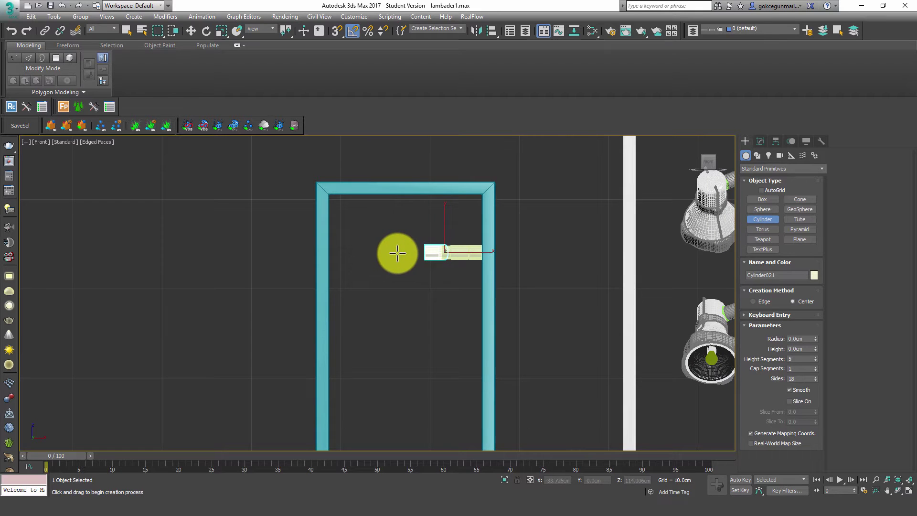
drag(398, 253, 414, 253)
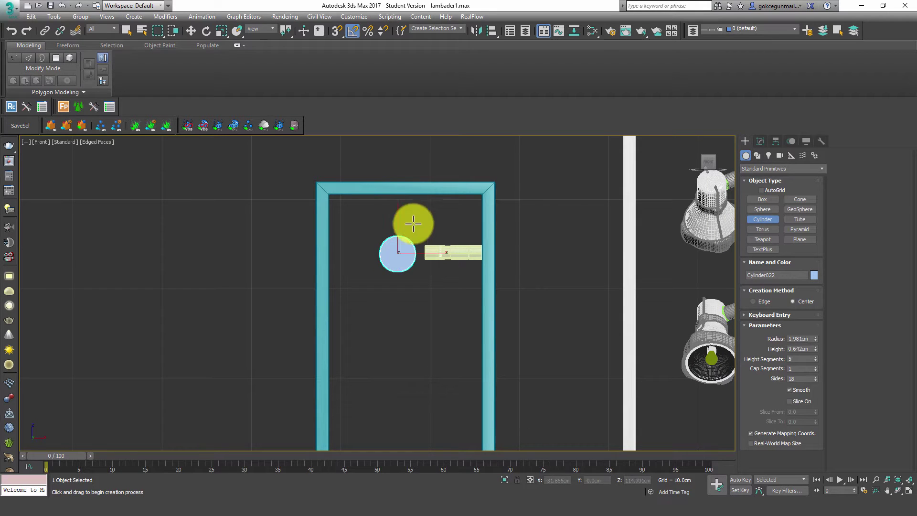
Step: Finish the new cylinder and give it radius 2 and height 6 cm
click(415, 188)
key(w)
click(760, 141)
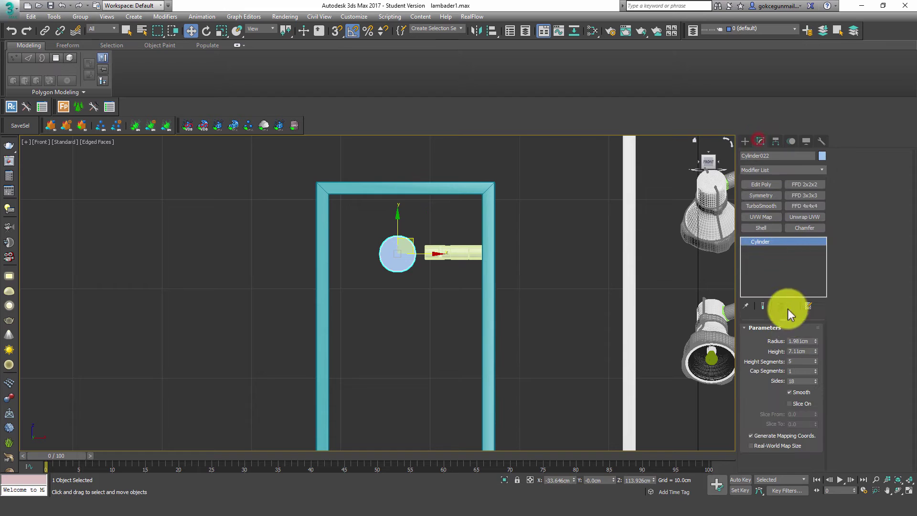
double_click(804, 341)
text(2.0cm)
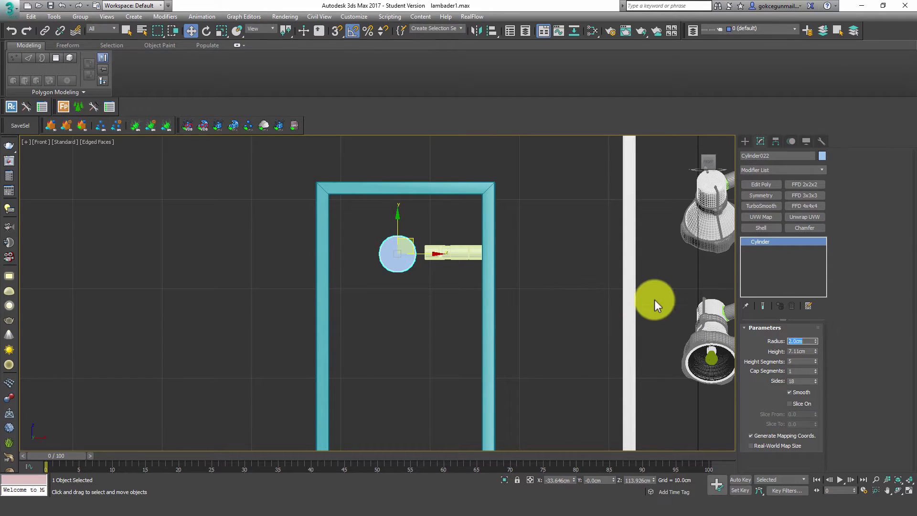
double_click(797, 350)
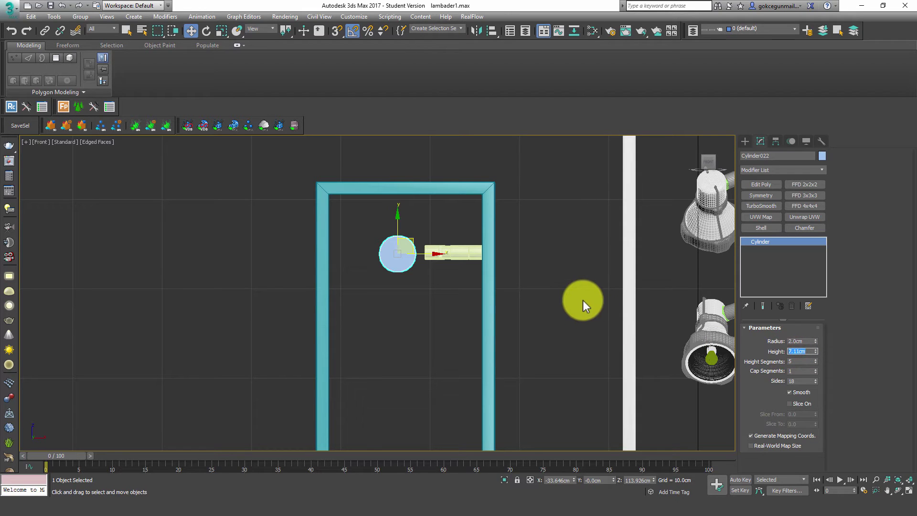
text(6)
key(Return)
Step: Check the collar in the Perspective view and reduce its height to 5 cm
alt+middle_drag(374, 284, 408, 300)
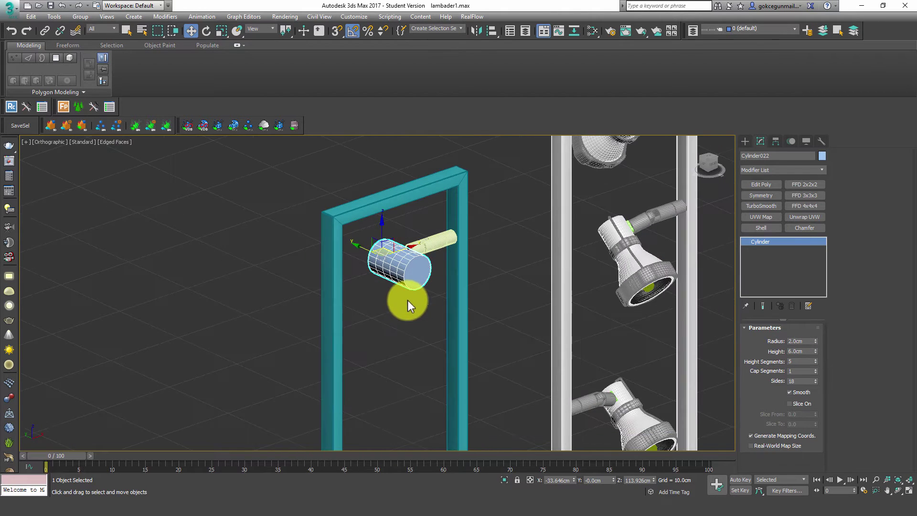
key(p)
scroll(406, 298, down, 3)
scroll(420, 281, down, 3)
alt+middle_drag(455, 271, 499, 262)
scroll(440, 266, up, 5)
scroll(440, 268, down, 5)
scroll(444, 286, up, 2)
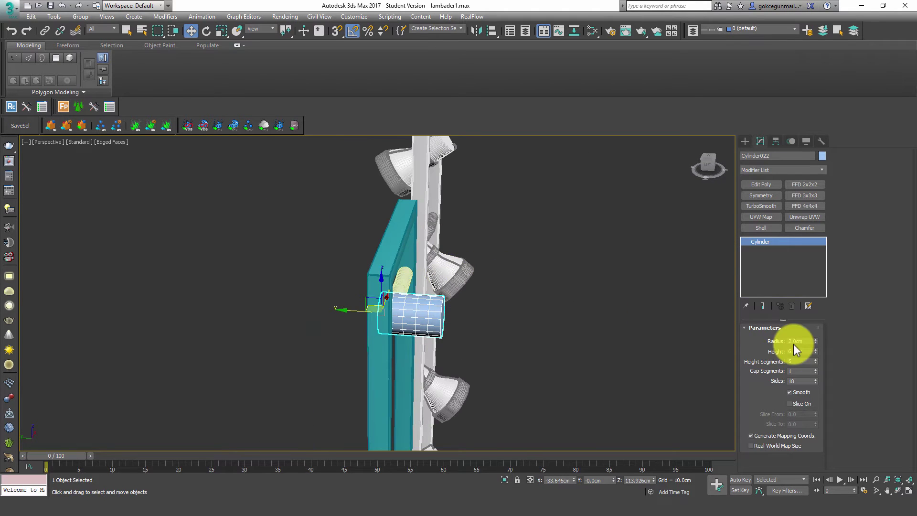
text(5)
key(Return)
mouse_move(454, 303)
alt+middle_down()
mouse_move(589, 292)
mouse_move(584, 266)
alt+middle_up()
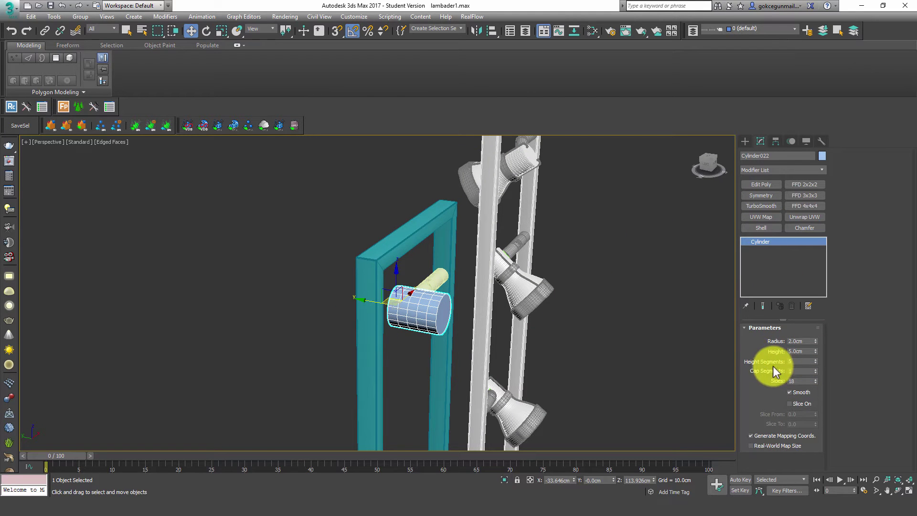
Step: Set the collar cylinder's Height Segments to 1
right_click(816, 360)
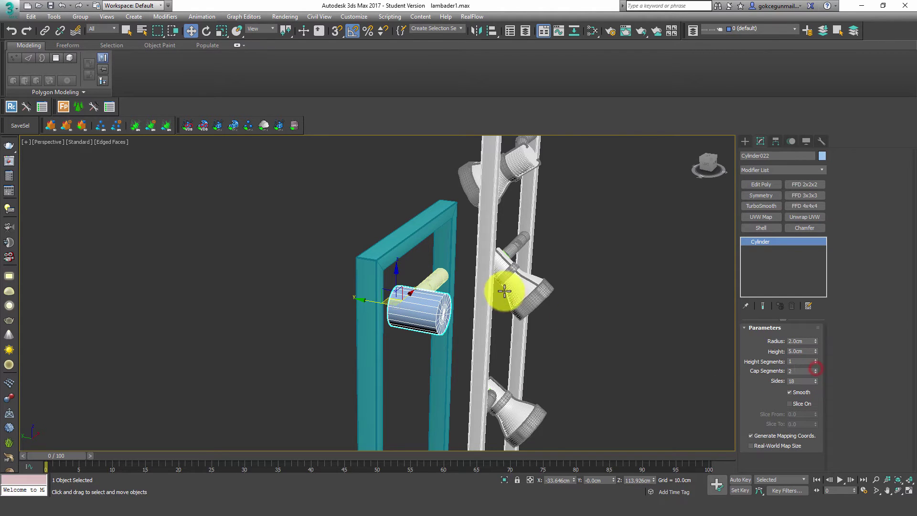
scroll(429, 303, up, 4)
scroll(436, 303, up, 3)
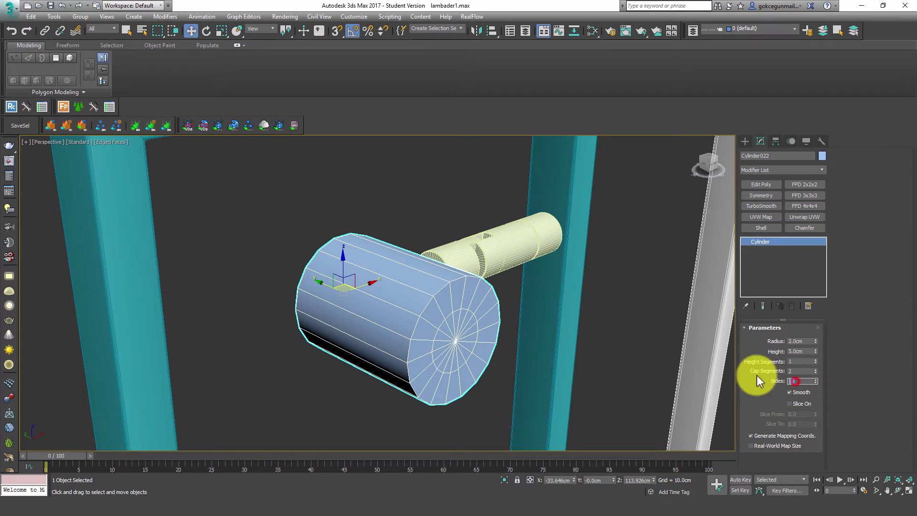
scroll(530, 301, down, 5)
scroll(532, 301, up, 1)
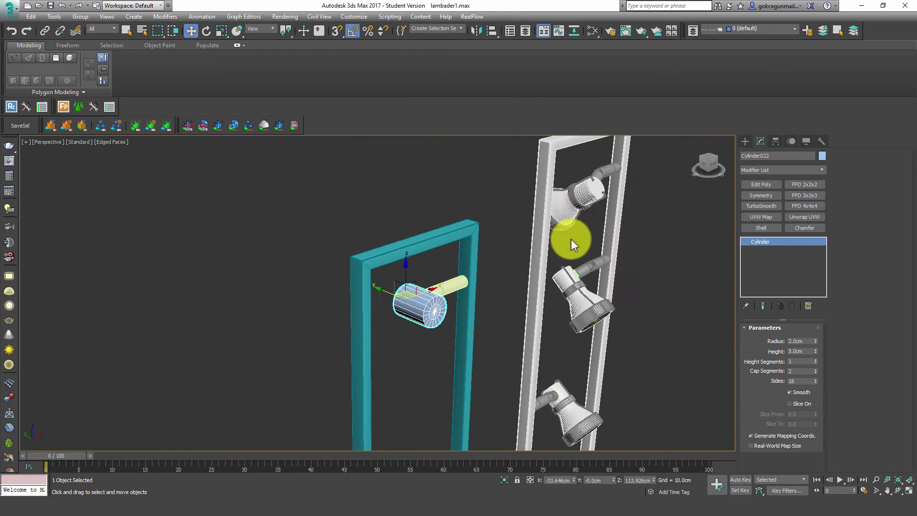
scroll(552, 205, up, 2)
scroll(552, 198, up, 3)
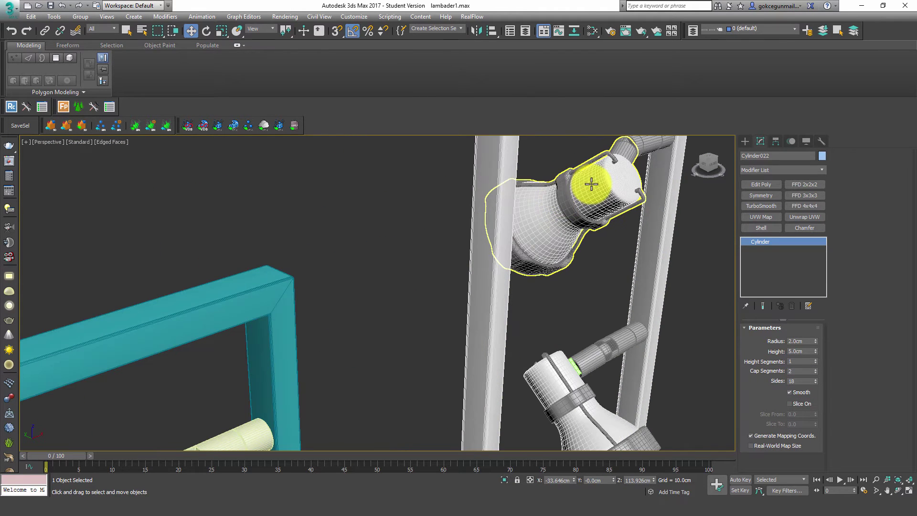
middle_drag(502, 225, 431, 272)
scroll(431, 272, down, 2)
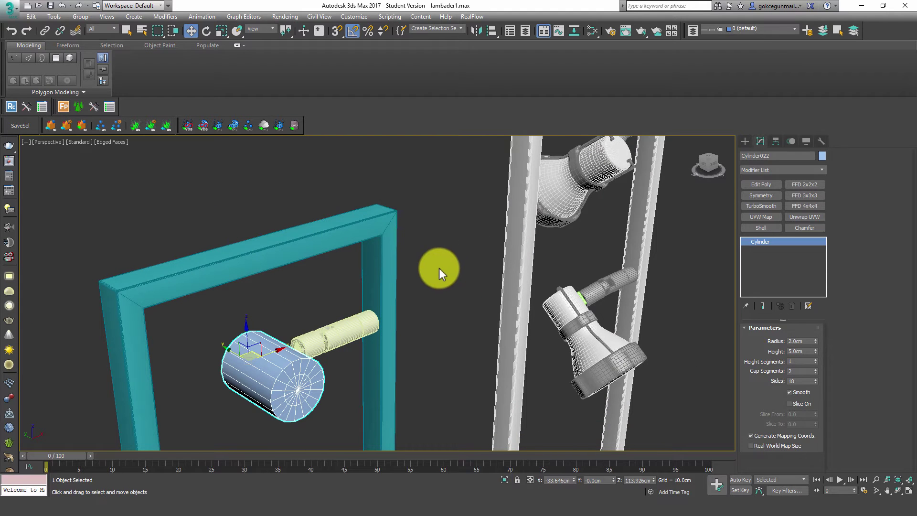
Step: Give the collar 6 sides and add an Edit Poly modifier
double_click(802, 381)
text(6)
key(Return)
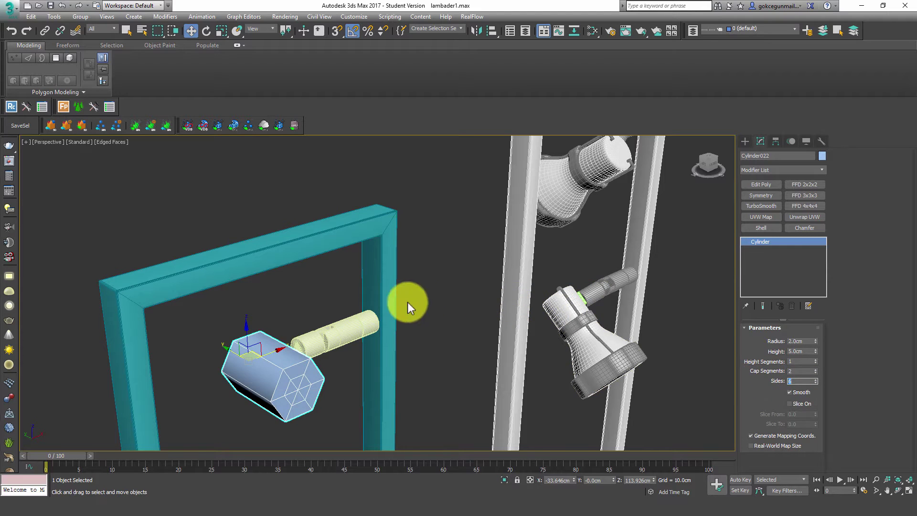
scroll(334, 296, up, 2)
scroll(299, 331, up, 2)
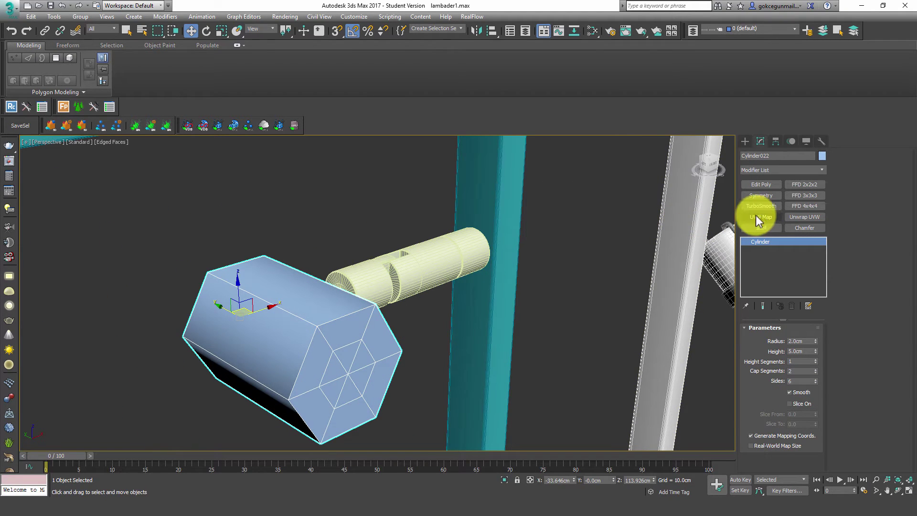
click(769, 183)
Step: In Edge mode, select the edge loop at the collar's end
alt+middle_drag(236, 286, 194, 290)
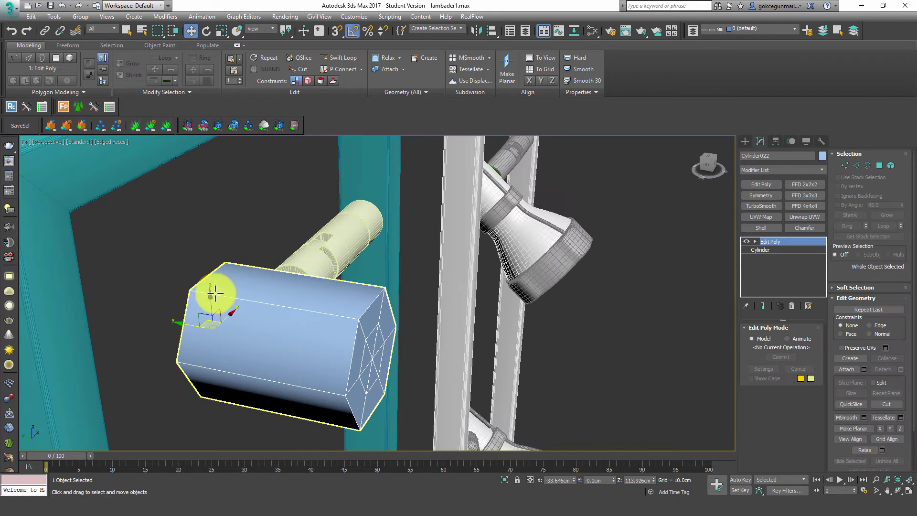
key(2)
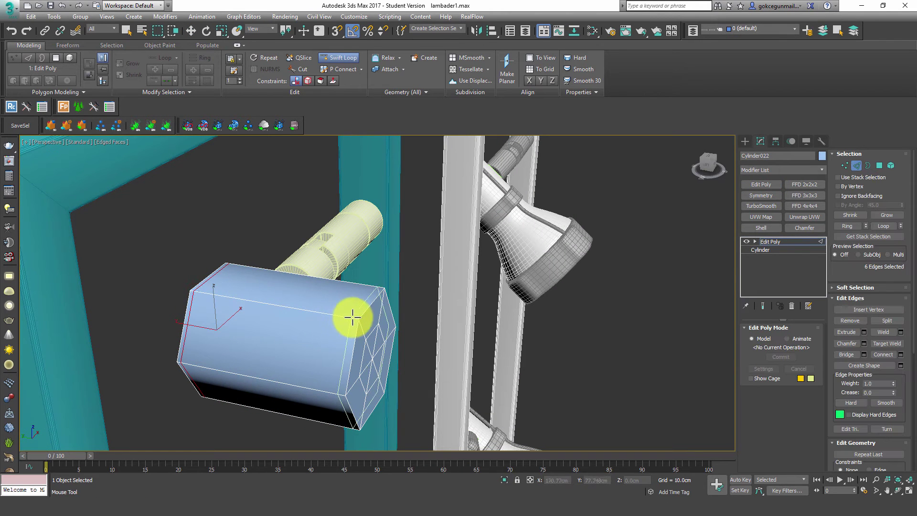
double_click(354, 319)
key(w)
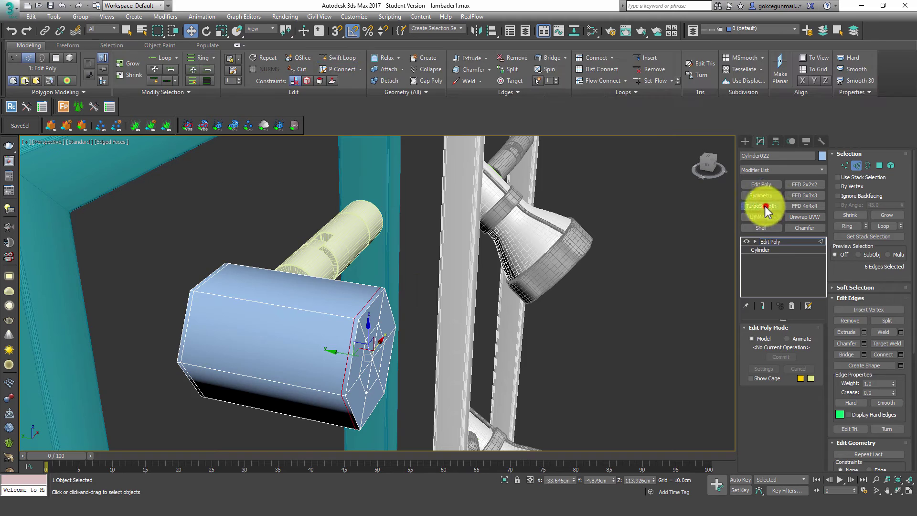
Step: Add TurboSmooth with 2 iterations and inspect the smoothed collar with edged faces
click(764, 210)
mouse_move(489, 276)
alt+middle_down()
mouse_move(420, 283)
mouse_move(526, 296)
alt+middle_up()
scroll(420, 283, down, 3)
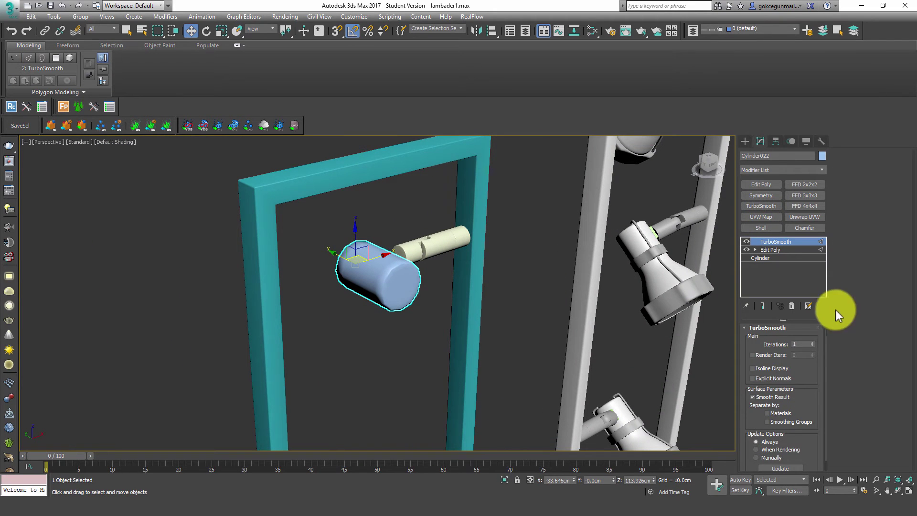
click(812, 346)
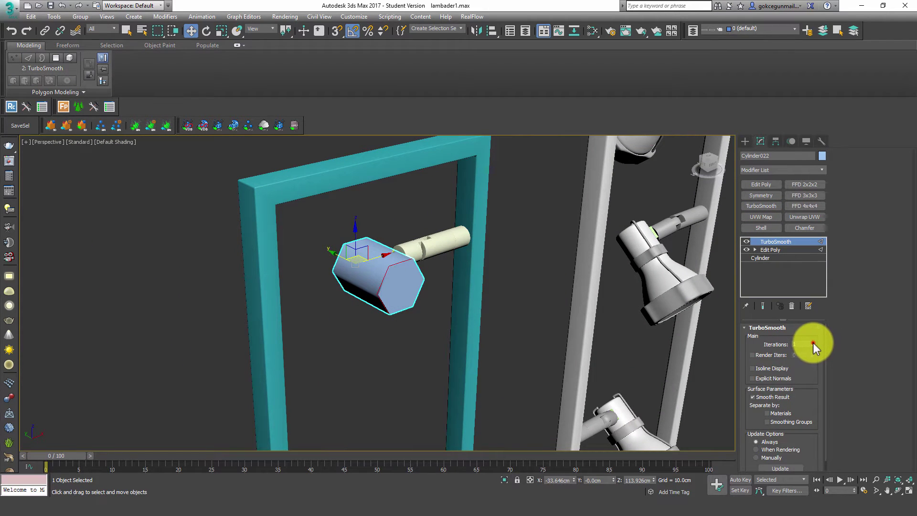
click(813, 342)
key(F4)
scroll(426, 281, up, 5)
mouse_move(426, 280)
alt+middle_down()
mouse_move(389, 271)
mouse_move(417, 270)
alt+middle_up()
scroll(508, 233, down, 5)
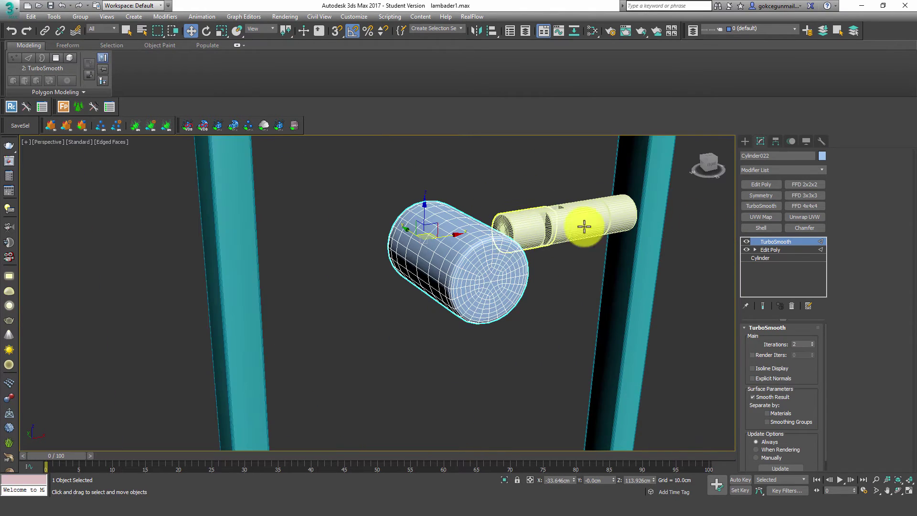
Step: Delete the Edit Poly and TurboSmooth modifiers from the collar's stack
click(785, 250)
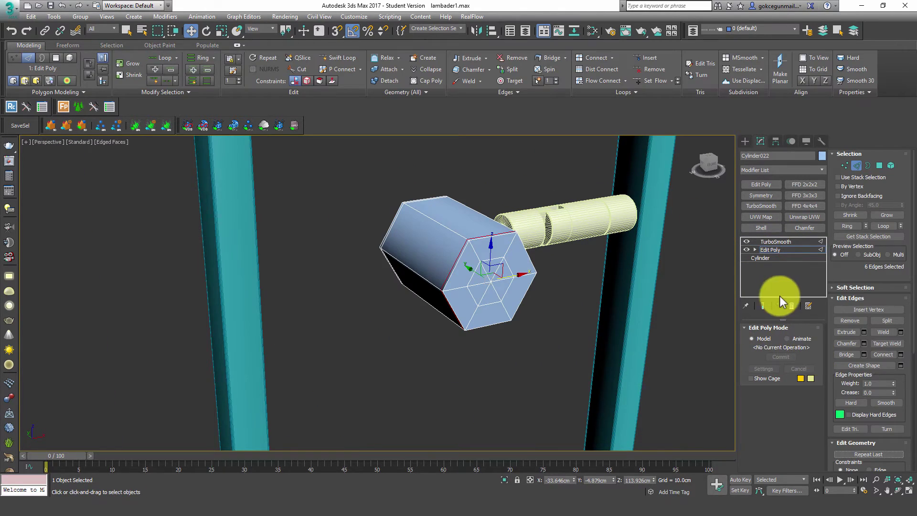
right_click(775, 249)
click(784, 260)
right_click(775, 243)
click(800, 260)
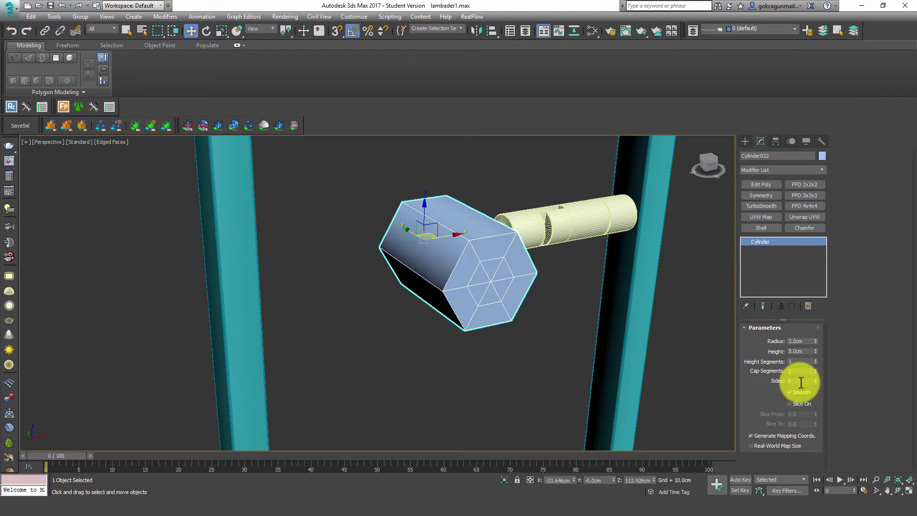
Step: Set the collar cylinder's Sides to 8 and orbit to view its side
click(815, 379)
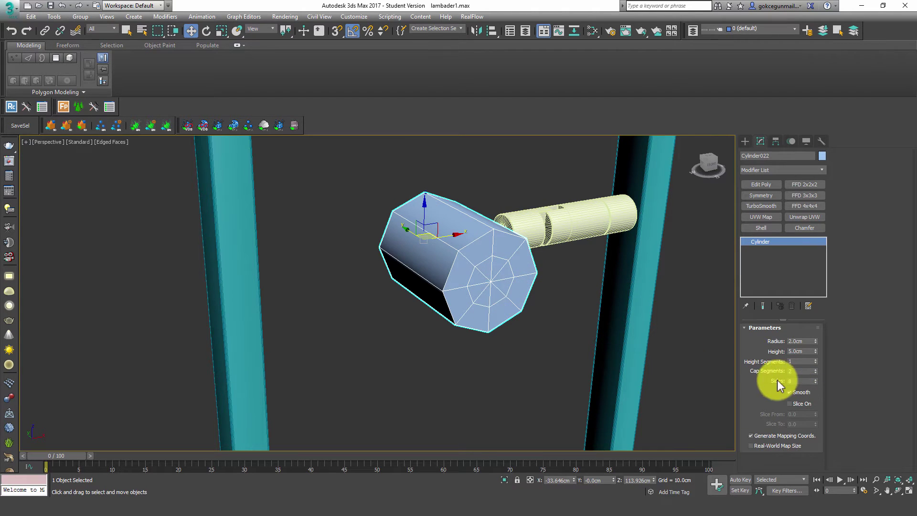
scroll(477, 292, up, 2)
scroll(461, 270, up, 2)
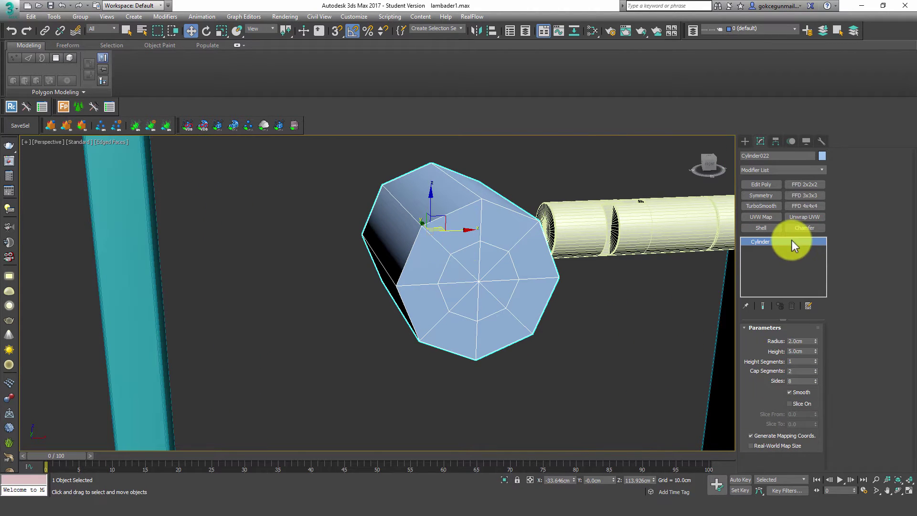
alt+middle_drag(534, 231, 663, 242)
Step: Add Edit Poly and delete the outer ring of cap polygons on the collar's end
click(769, 183)
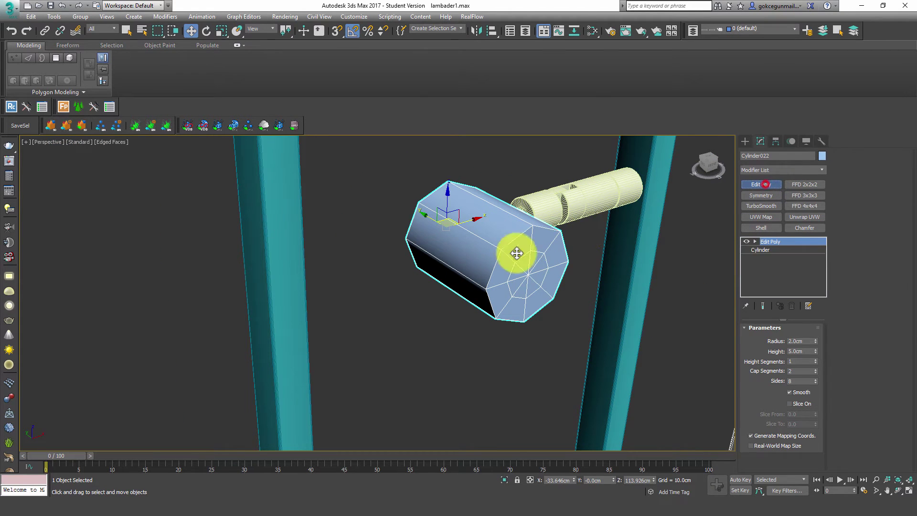
key(4)
scroll(526, 257, up, 2)
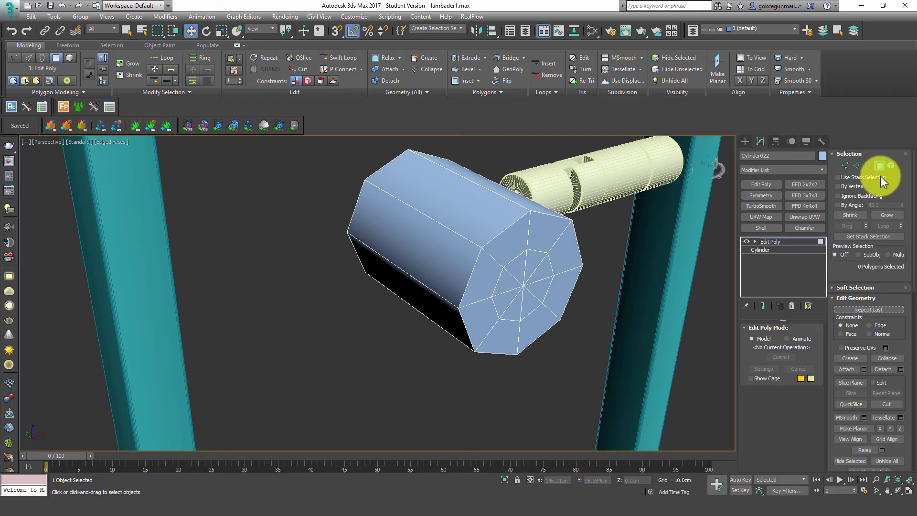
click(511, 239)
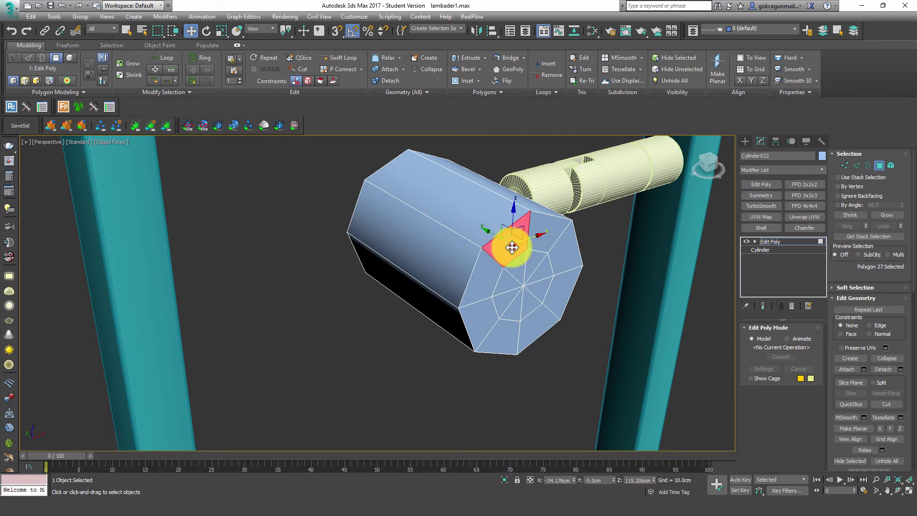
shift+click(484, 278)
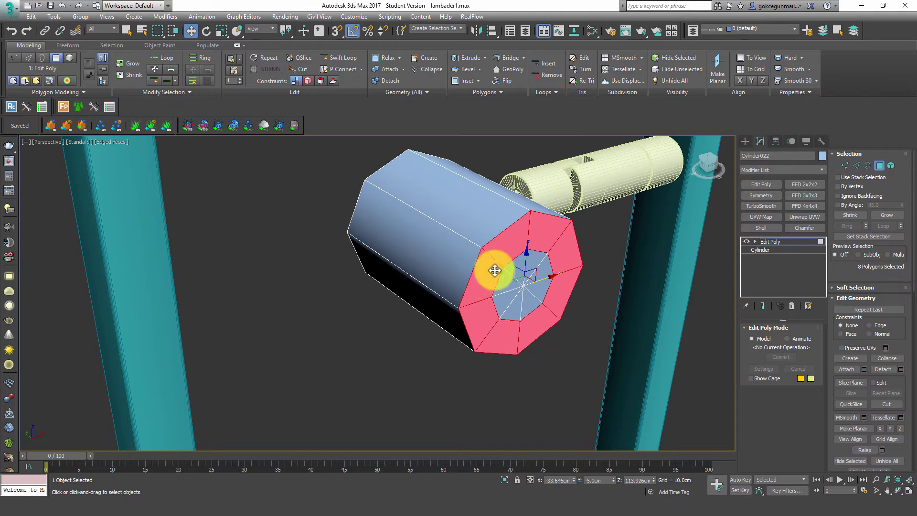
key(Delete)
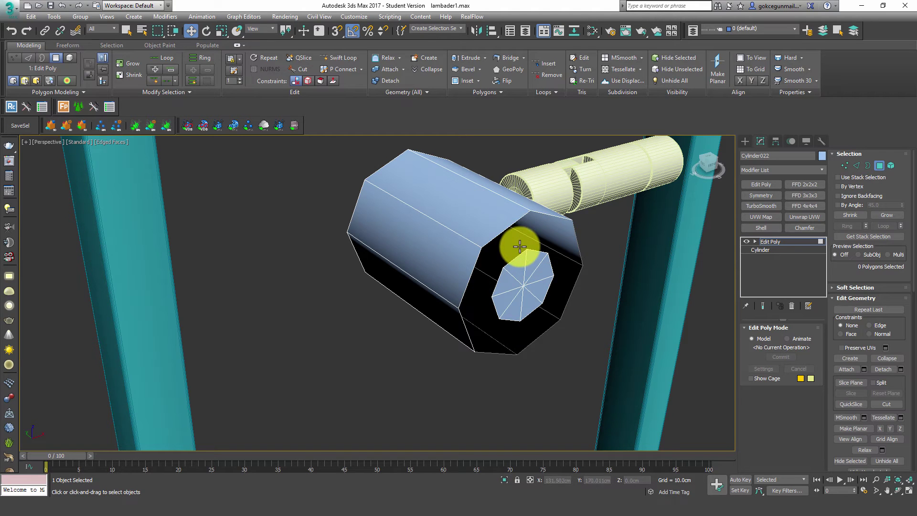
Step: Delete the remaining inner cap element and switch to Border selection
key(5)
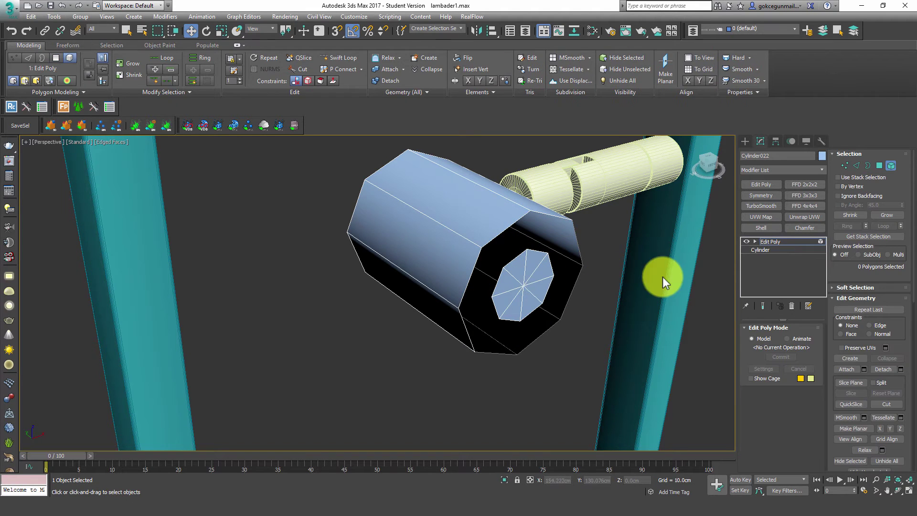
click(512, 279)
key(Delete)
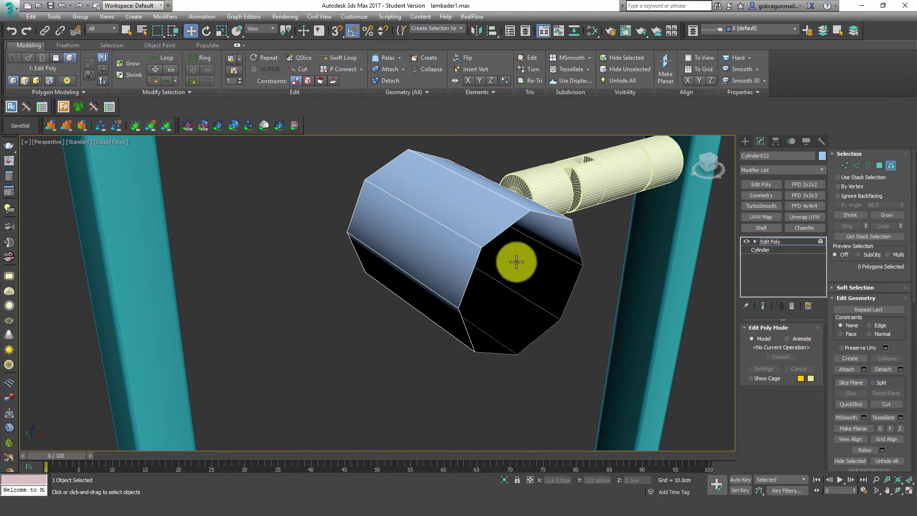
scroll(462, 252, down, 3)
key(3)
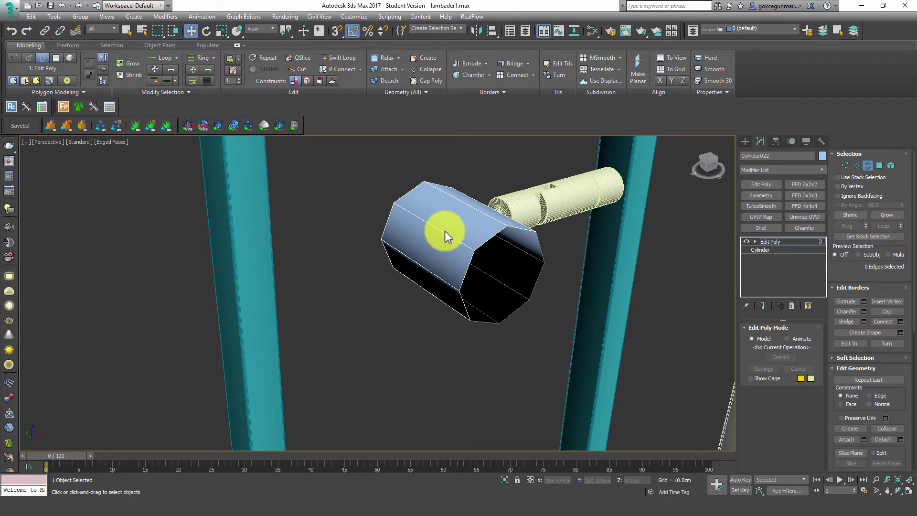
Step: Scale up the open end border to flare it, then Shift-drag it out into a straight section
mouse_move(439, 278)
alt+middle_down()
mouse_move(424, 260)
mouse_move(491, 272)
mouse_move(436, 296)
mouse_move(483, 293)
mouse_move(466, 272)
mouse_move(438, 276)
alt+middle_up()
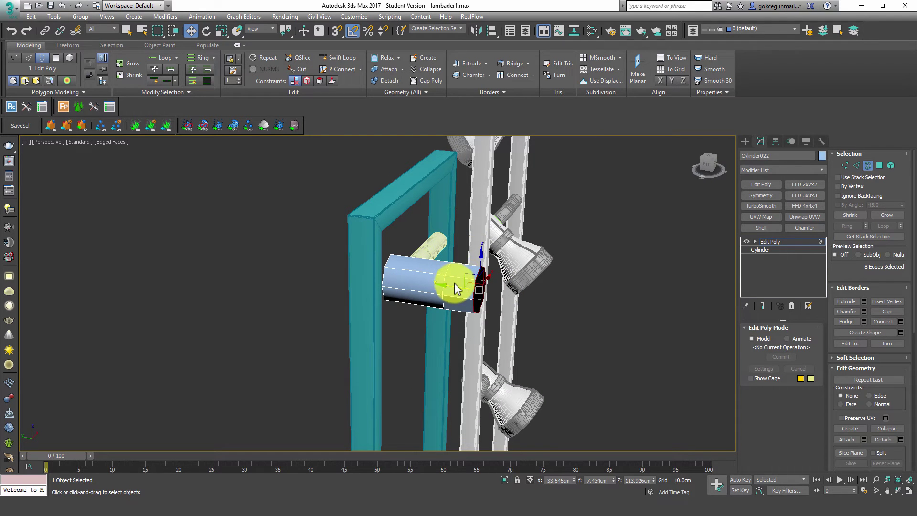
scroll(456, 280, up, 3)
key(r)
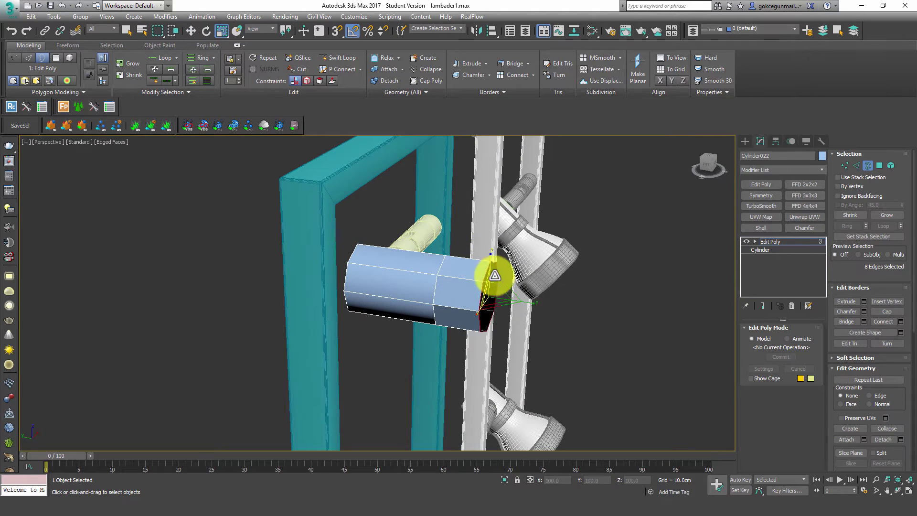
drag(492, 286, 494, 264)
key(w)
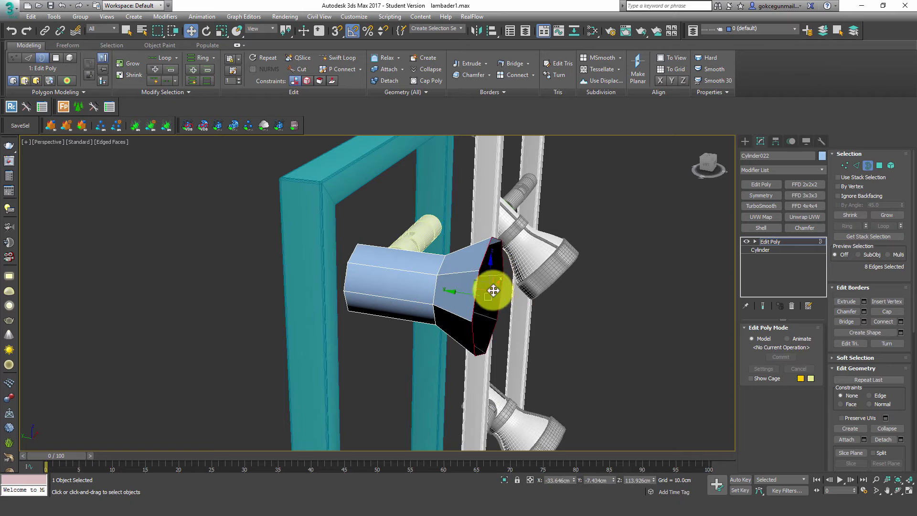
shift+drag(466, 292, 498, 296)
mouse_move(477, 283)
alt+middle_down()
mouse_move(502, 307)
mouse_move(462, 308)
alt+middle_up()
scroll(463, 296, up, 5)
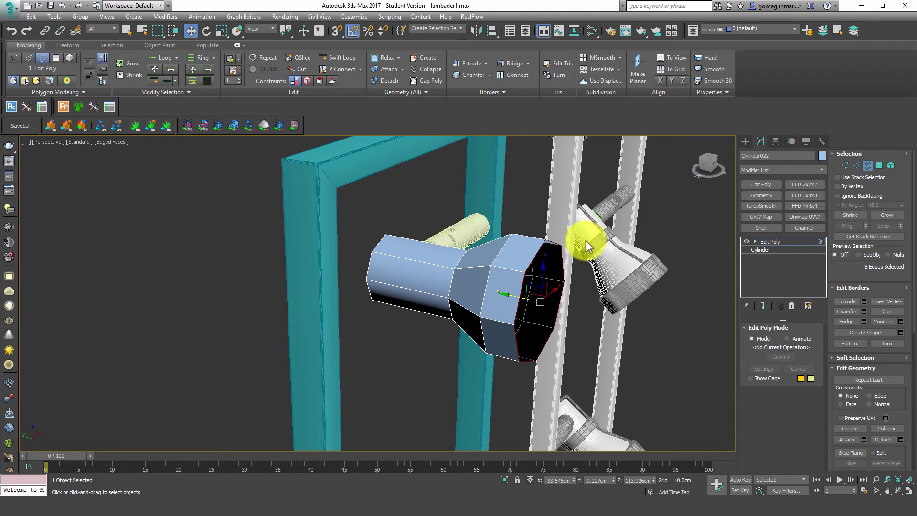
click(787, 241)
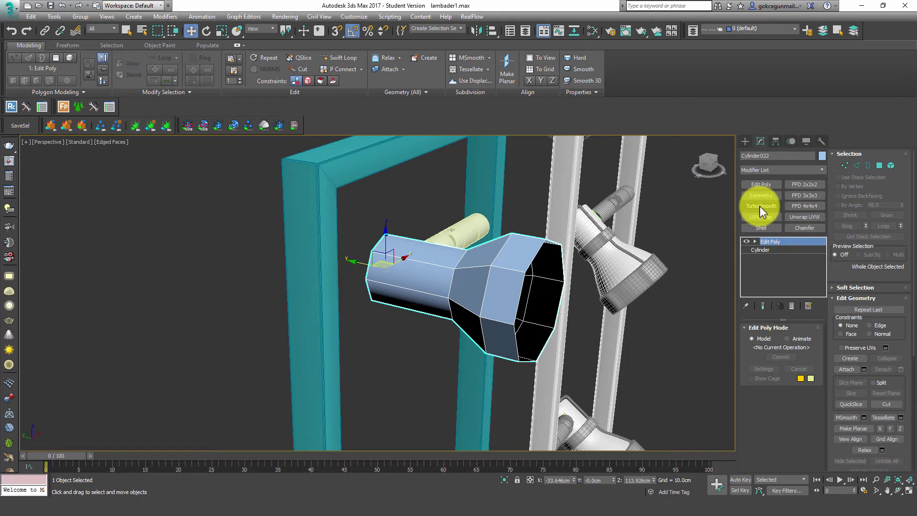
Step: Add a TurboSmooth modifier to the lamp head and orbit to check it
click(759, 205)
alt+middle_drag(585, 276, 577, 224)
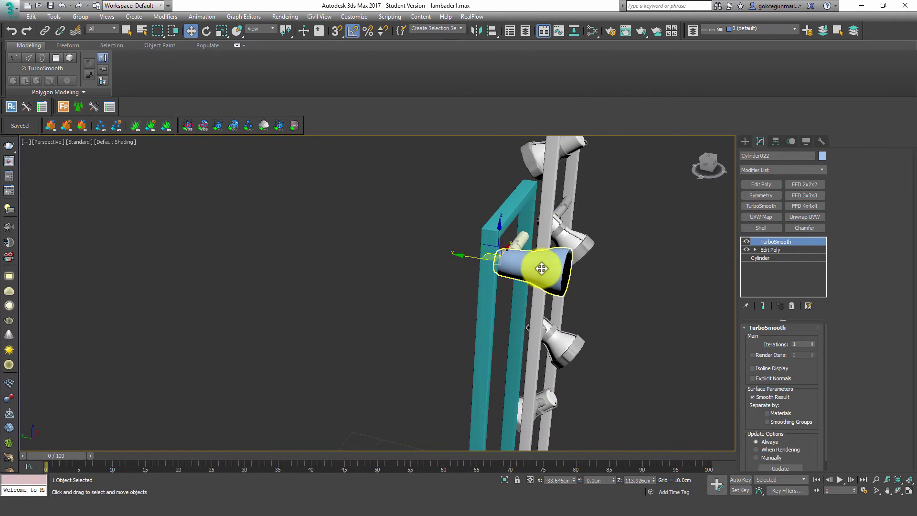
key(F4)
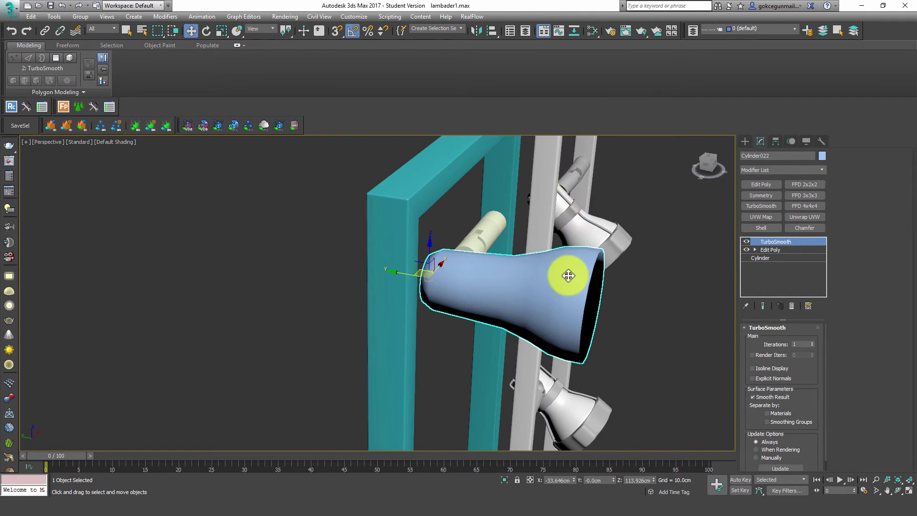
Step: Insert two Swift Loop edge loops on the flared section in Edit Poly
click(774, 250)
key(F4)
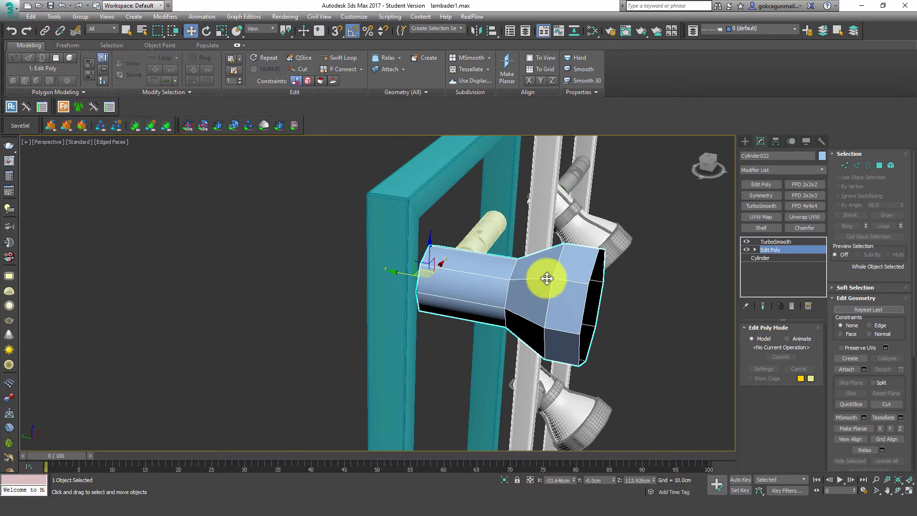
key(shift+alt+w)
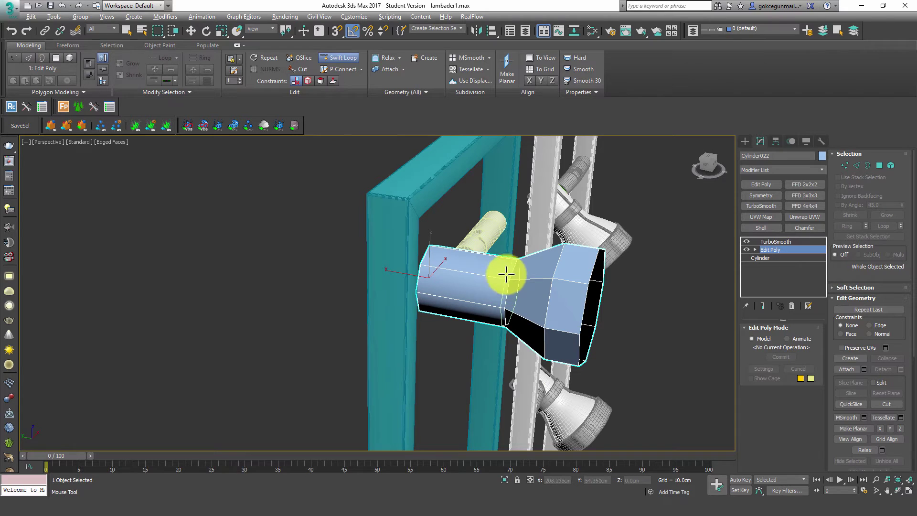
click(501, 278)
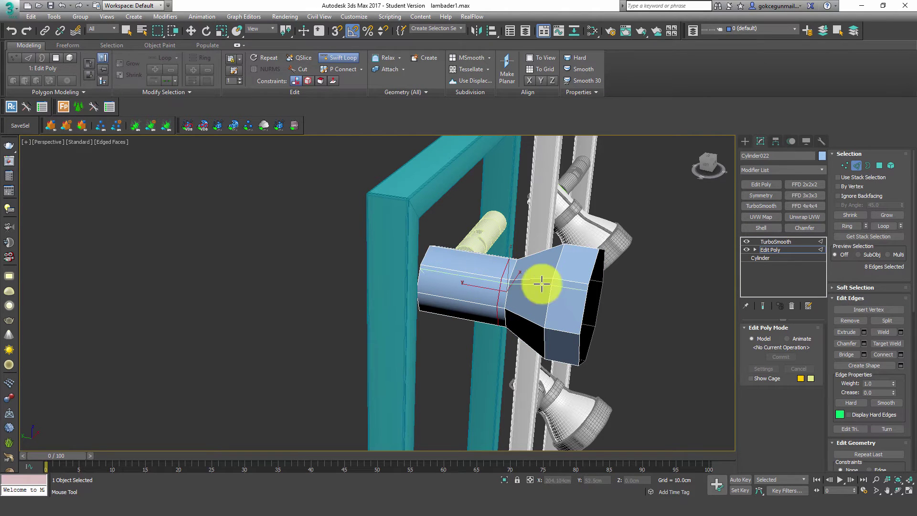
click(558, 279)
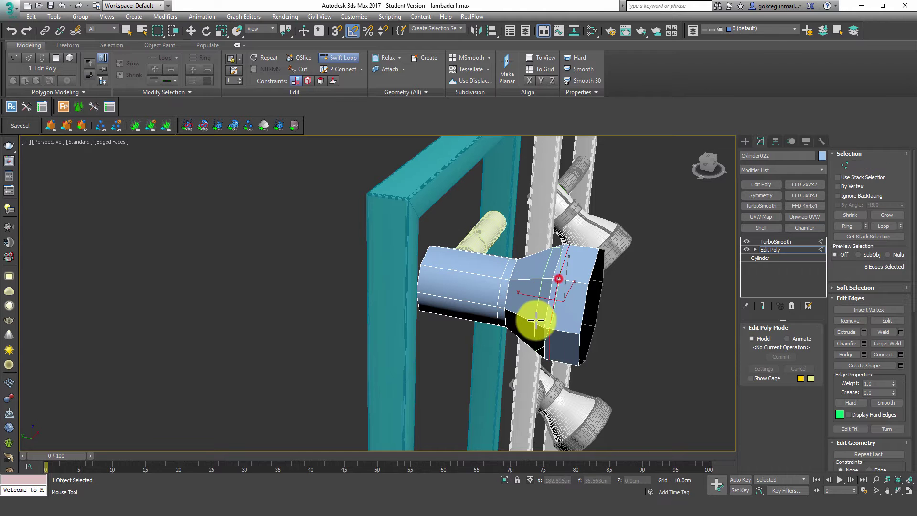
right_click(687, 282)
Step: Set TurboSmooth iterations to 3 and inspect the smoother lamp head
click(780, 242)
click(629, 297)
key(F4)
mouse_move(524, 286)
alt+middle_down()
mouse_move(518, 317)
mouse_move(510, 277)
mouse_move(507, 286)
mouse_move(383, 216)
alt+middle_up()
click(510, 277)
key(z)
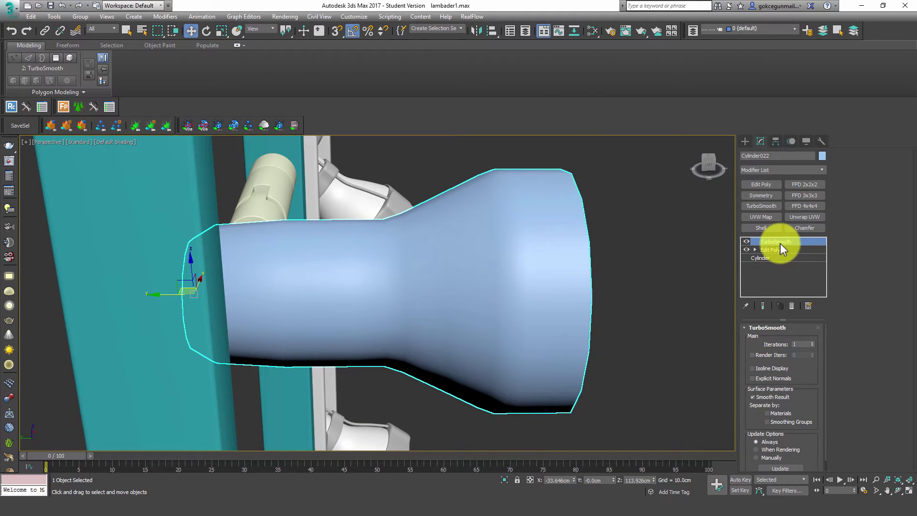
click(812, 342)
mouse_move(569, 317)
alt+middle_down()
mouse_move(581, 269)
mouse_move(674, 265)
alt+middle_up()
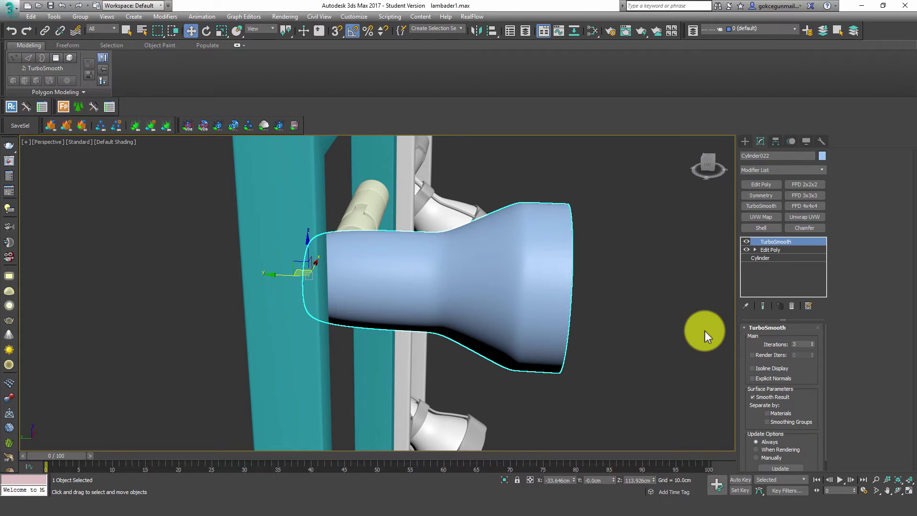
Step: View the lamp head's back end and select the rear cap edge loop in Edit Poly
mouse_move(454, 258)
alt+middle_down()
mouse_move(382, 285)
mouse_move(342, 280)
mouse_move(352, 269)
alt+middle_up()
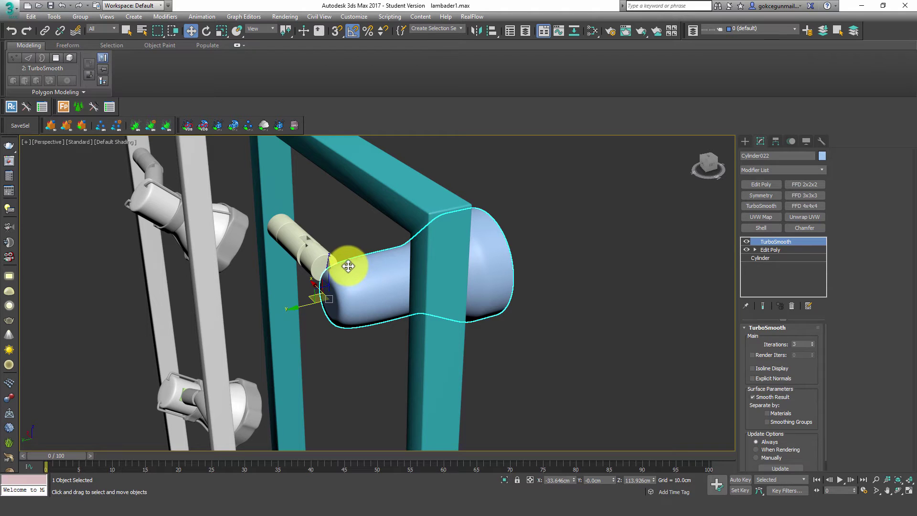
scroll(339, 286, up, 2)
scroll(338, 267, up, 1)
scroll(344, 262, up, 2)
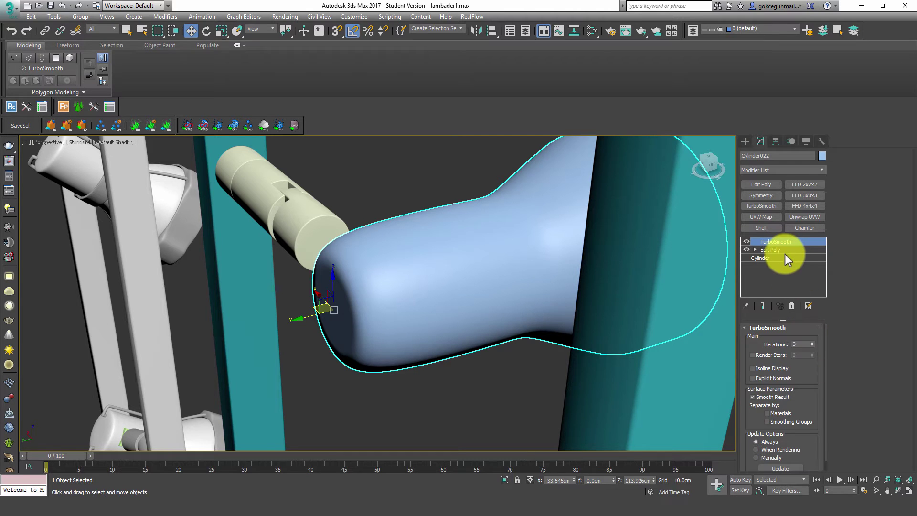
click(784, 251)
key(F4)
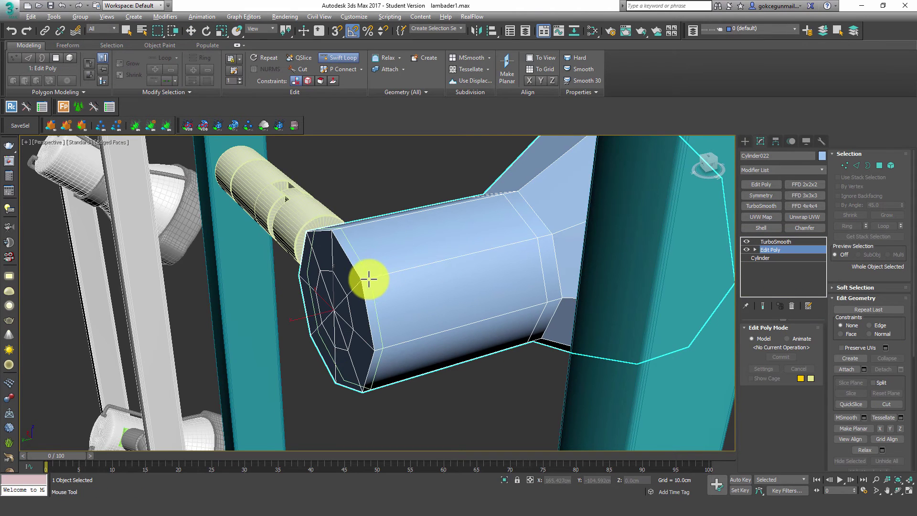
key(2)
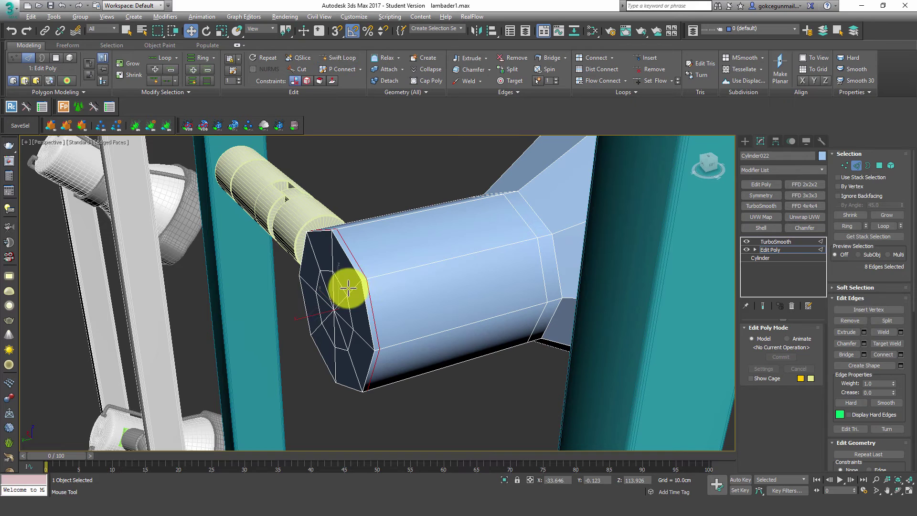
double_click(353, 284)
right_click(357, 283)
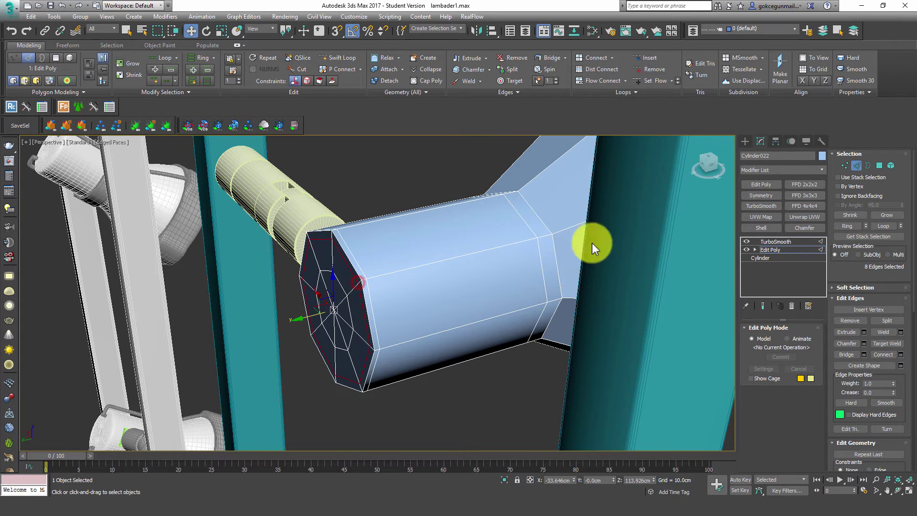
Step: Check the smoothed lamp head at the TurboSmooth level and reframe it
click(783, 241)
key(F4)
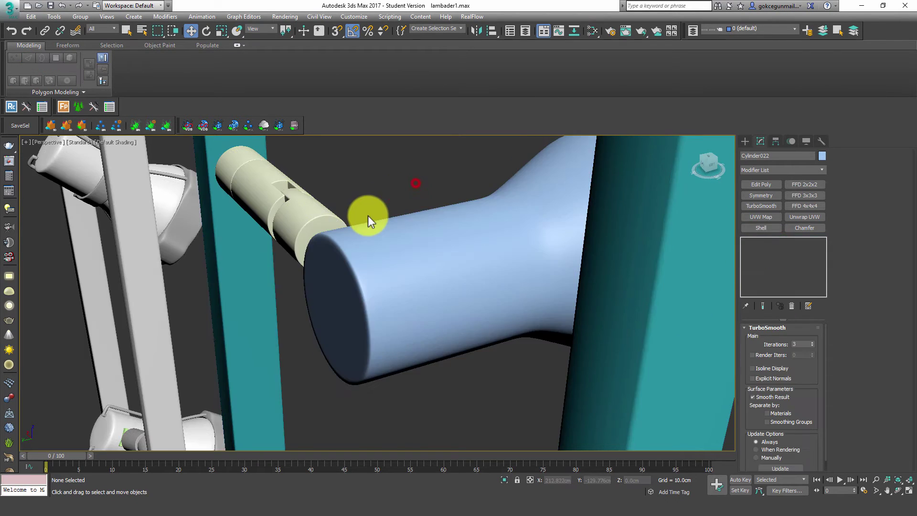
click(368, 216)
scroll(396, 242, down, 5)
click(364, 219)
key(z)
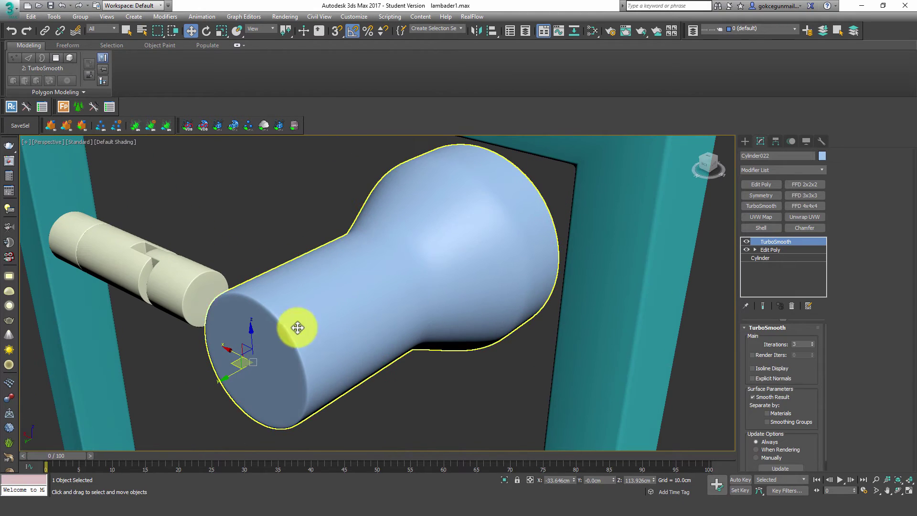
Step: Scale the rear cap's outer octagonal edge loop down into a smaller octagon
click(785, 249)
key(F4)
scroll(358, 286, up, 3)
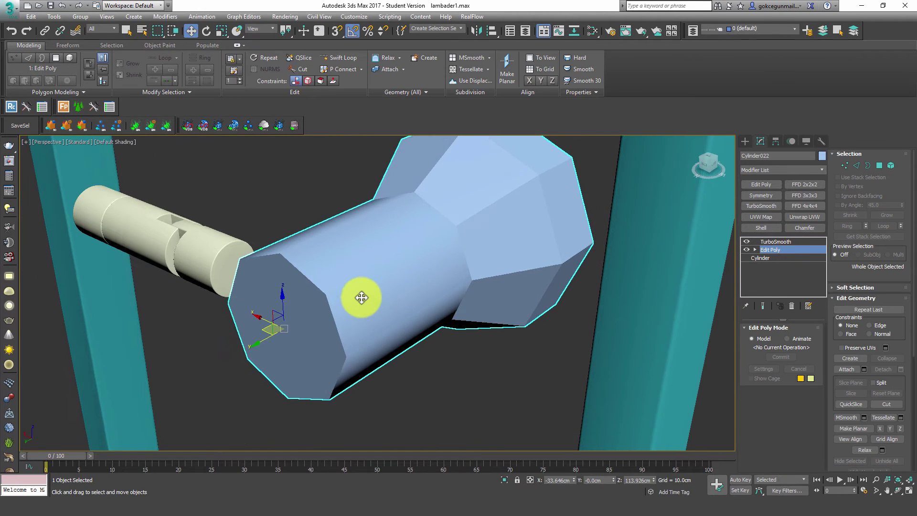
scroll(289, 287, up, 3)
scroll(290, 287, up, 2)
key(2)
double_click(360, 276)
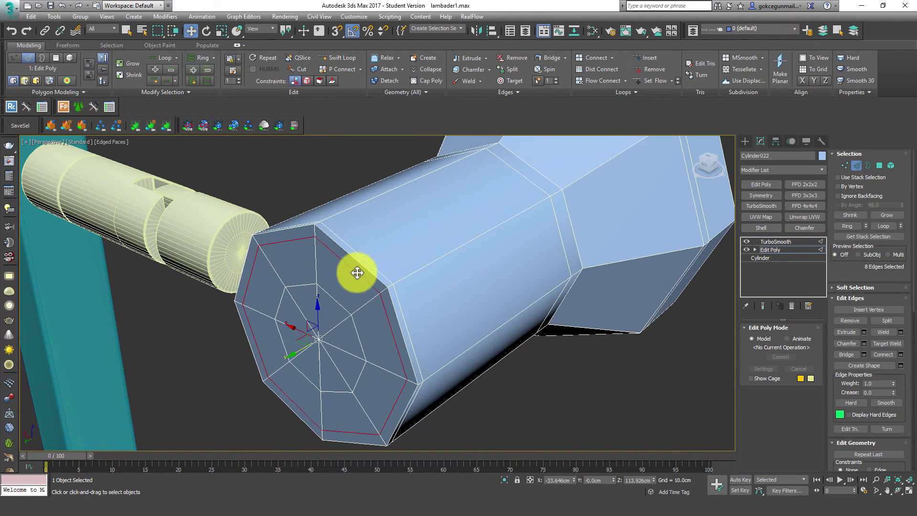
key(r)
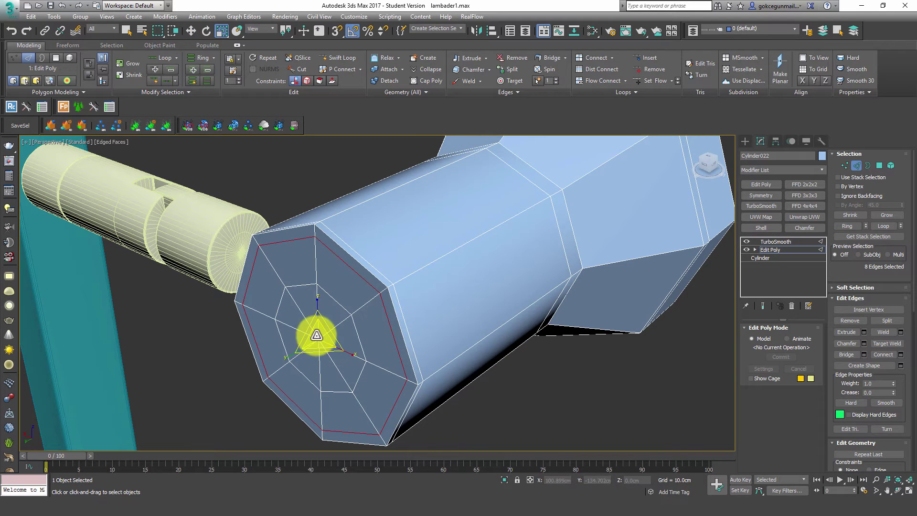
drag(328, 327, 322, 334)
Step: Slide a nearby edge loop along the lamp head body toward the end cap
key(w)
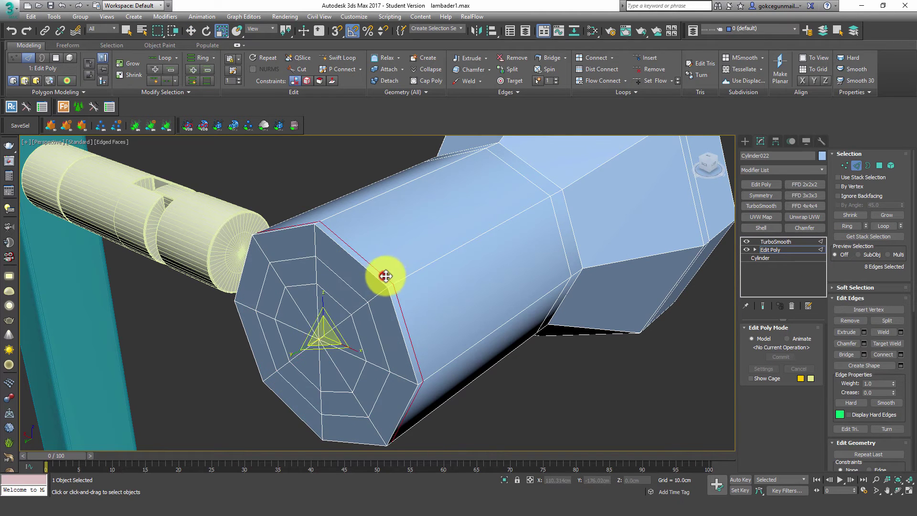
alt+middle_drag(383, 219, 318, 317)
drag(292, 342, 318, 335)
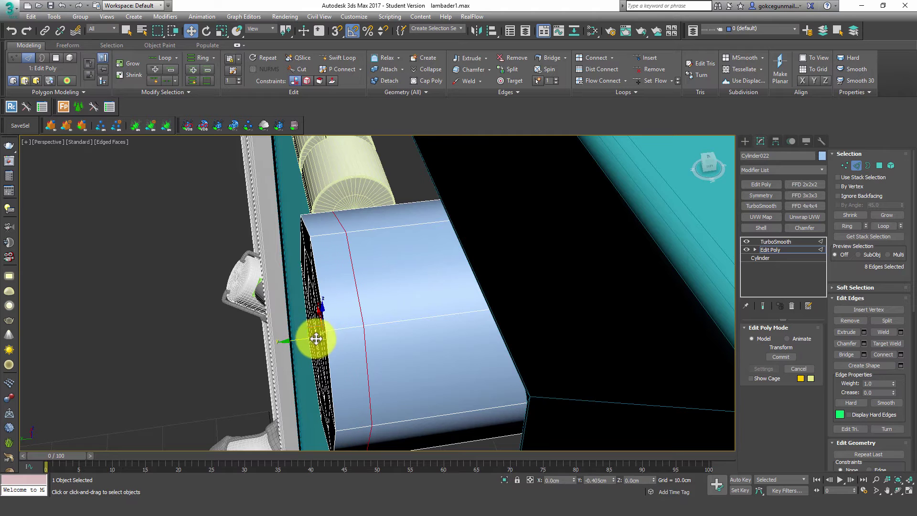
click(783, 247)
Step: Frame the smoothed blue lamp shade up close and turn on Edged Faces with F4
scroll(420, 256, down, 5)
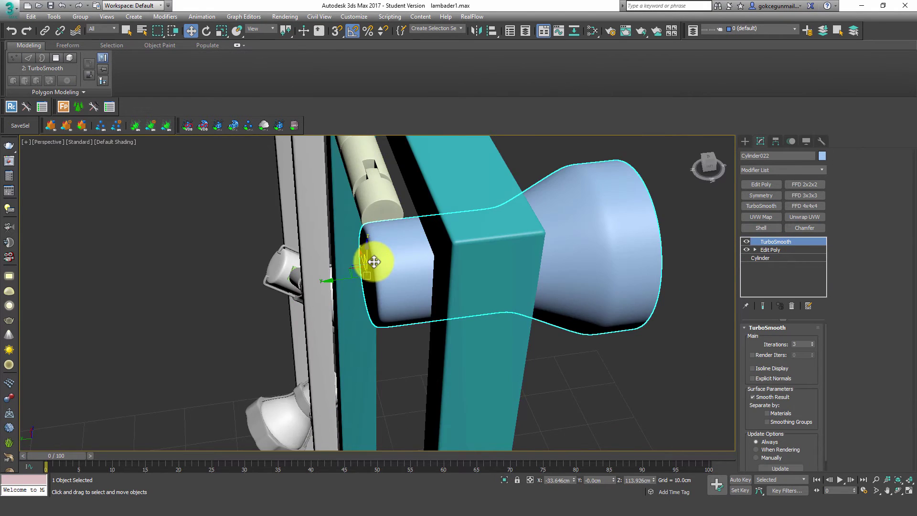
alt+middle_drag(375, 260, 383, 230)
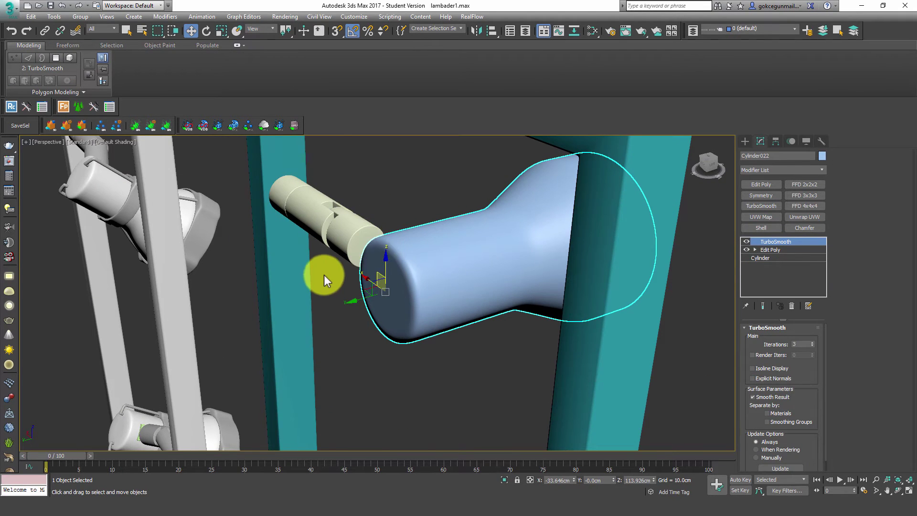
scroll(305, 270, down, 5)
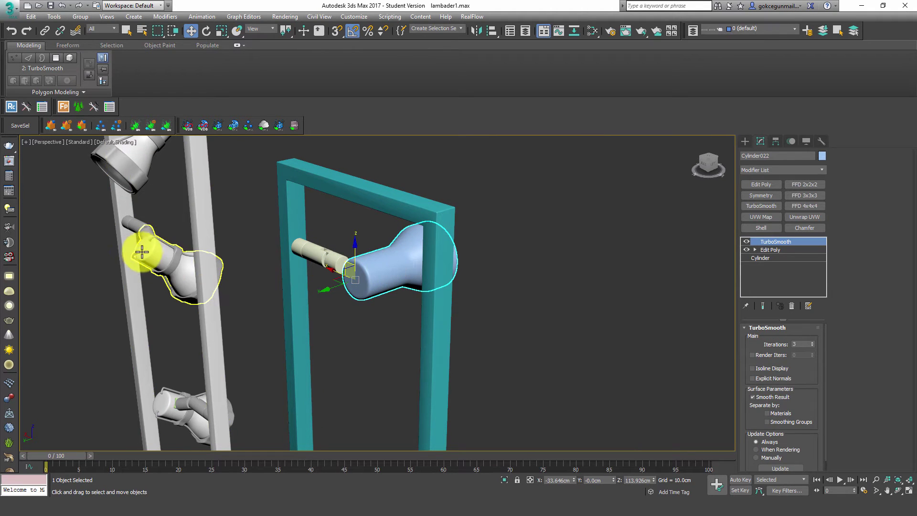
scroll(159, 253, up, 5)
scroll(209, 260, down, 3)
scroll(229, 256, up, 3)
middle_drag(242, 283, 327, 275)
scroll(382, 270, down, 3)
scroll(331, 250, up, 2)
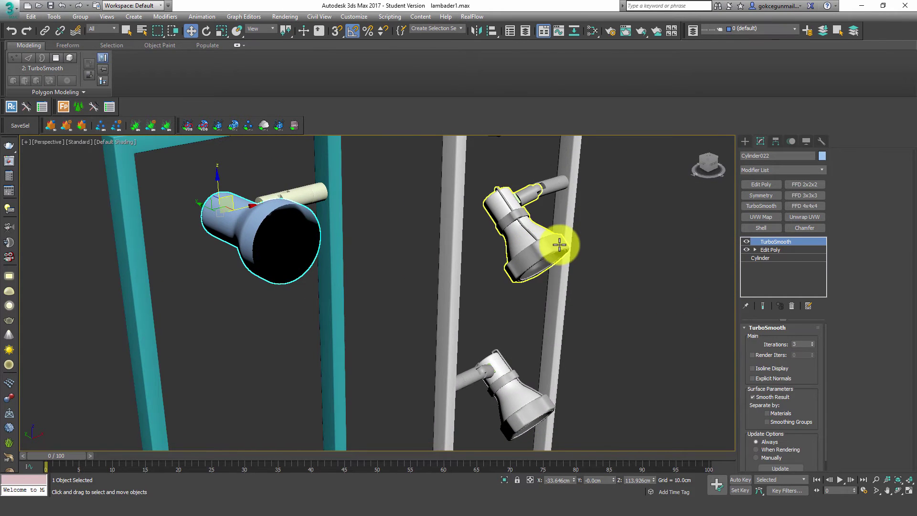
scroll(554, 255, up, 3)
scroll(409, 250, down, 2)
scroll(407, 246, down, 2)
scroll(307, 219, up, 2)
key(F4)
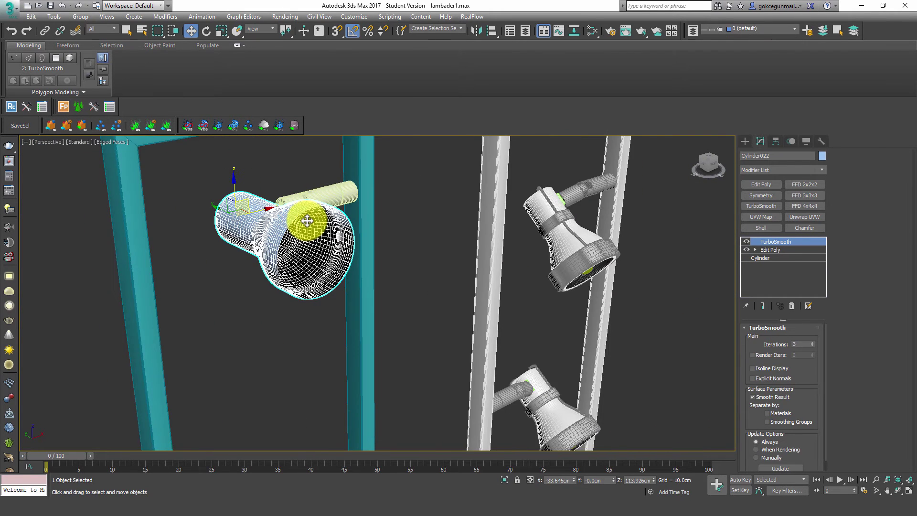
scroll(298, 209, up, 3)
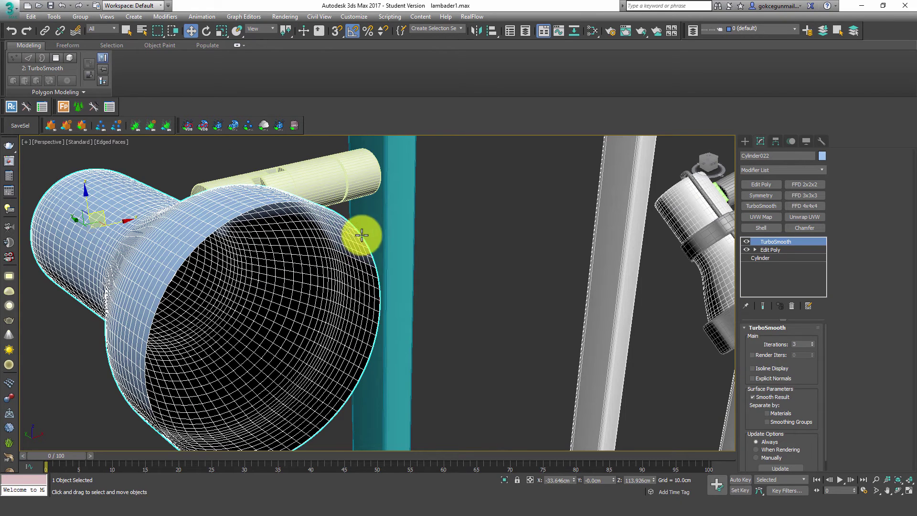
Step: Set the Shell to 0 outer, 0.1cm inner amount, and 3 segments
click(786, 248)
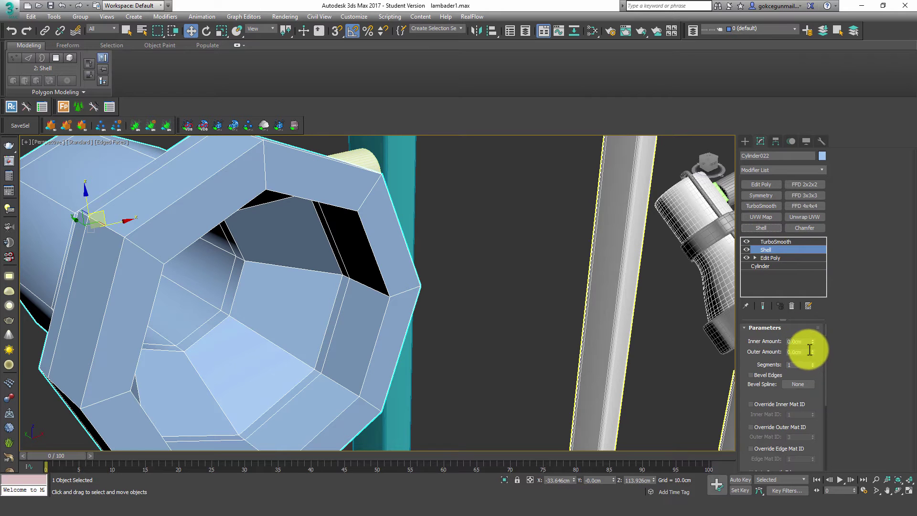
right_click(811, 352)
click(806, 340)
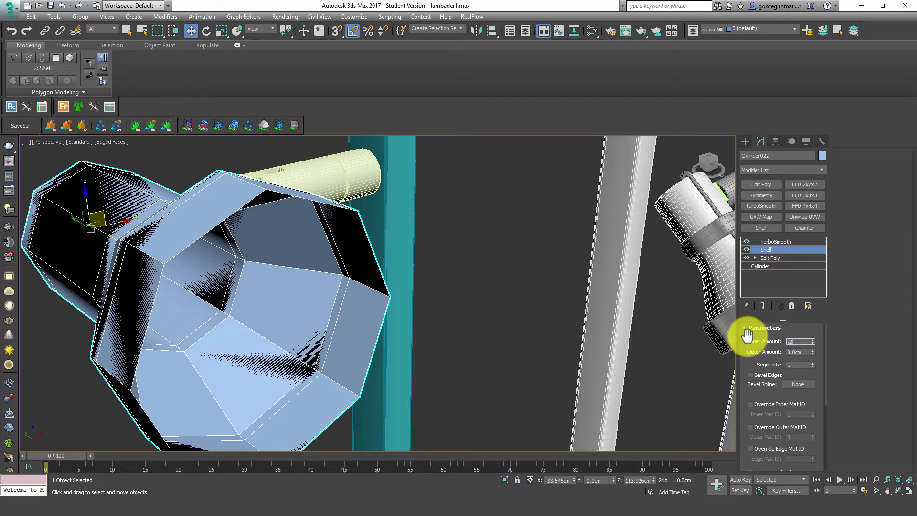
text(0.2)
key(Return)
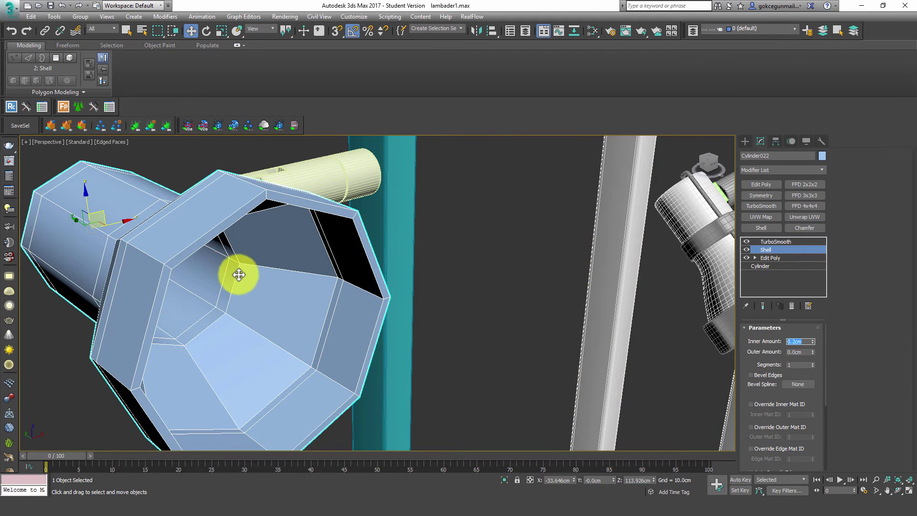
scroll(237, 269, down, 5)
scroll(250, 266, up, 5)
click(808, 341)
text(0.1)
key(Return)
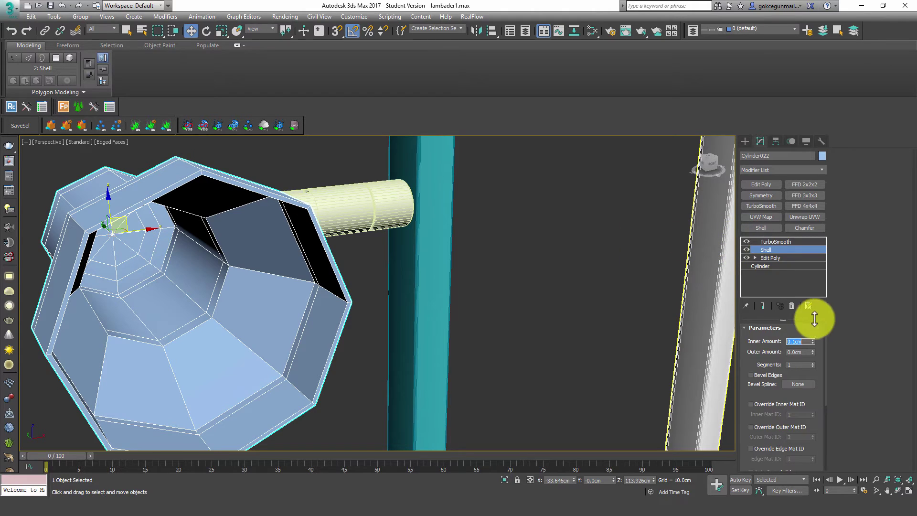
click(812, 363)
click(812, 363)
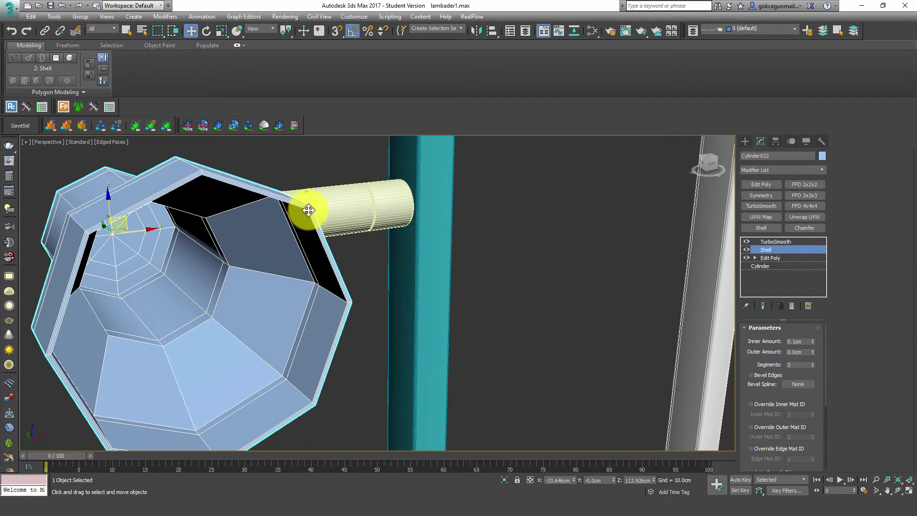
Step: Review the smoothed lamp shade's wall thickness from the side
click(776, 242)
key(F4)
click(527, 233)
scroll(376, 242, down, 5)
click(361, 255)
key(z)
mouse_move(364, 250)
alt+middle_down()
mouse_move(365, 258)
mouse_move(342, 252)
mouse_move(448, 256)
alt+middle_up()
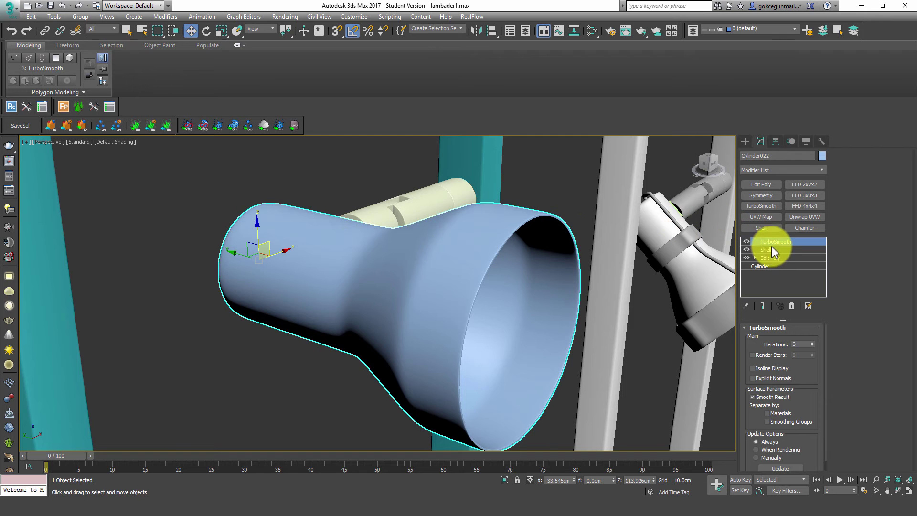
alt+middle_drag(611, 241, 682, 272)
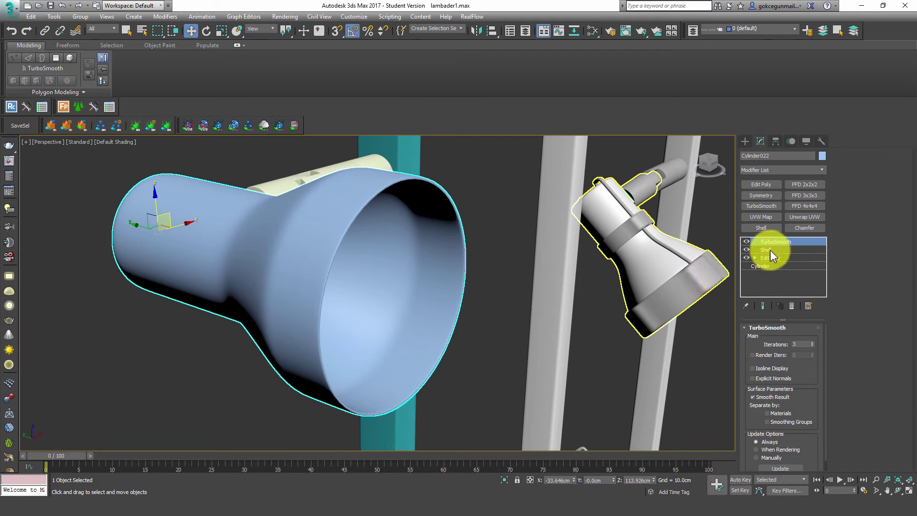
click(775, 249)
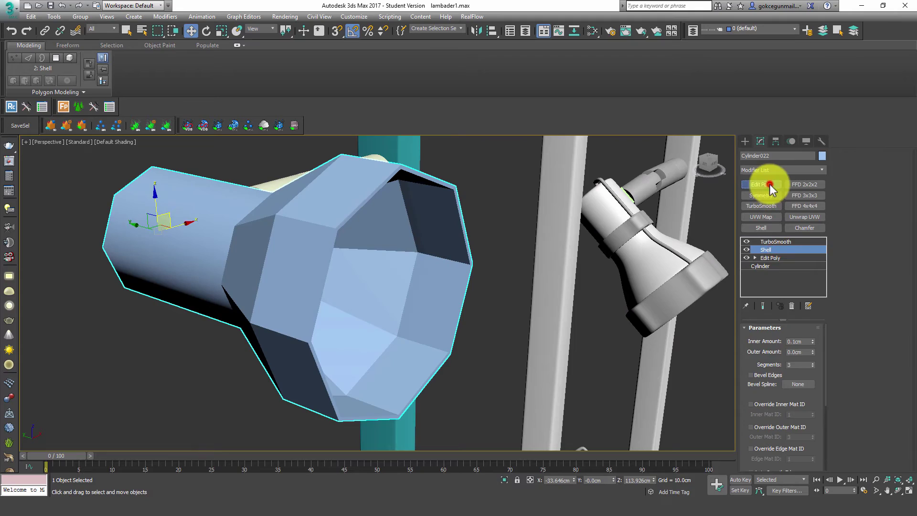
Step: Add Edit Poly and select the ring of eight collar polygons on the shade's neck
click(769, 185)
key(4)
key(F4)
click(303, 245)
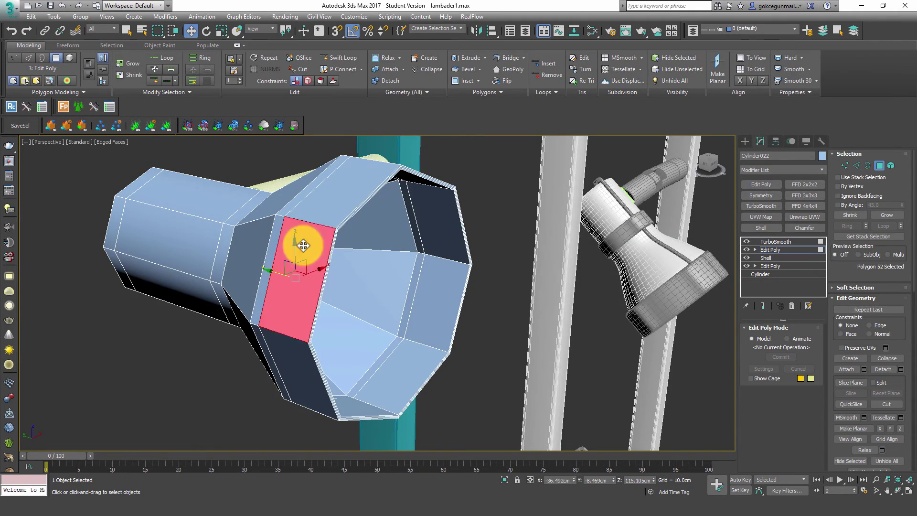
shift+click(317, 205)
mouse_move(318, 204)
alt+middle_down()
mouse_move(348, 253)
mouse_move(309, 261)
mouse_move(332, 260)
alt+middle_up()
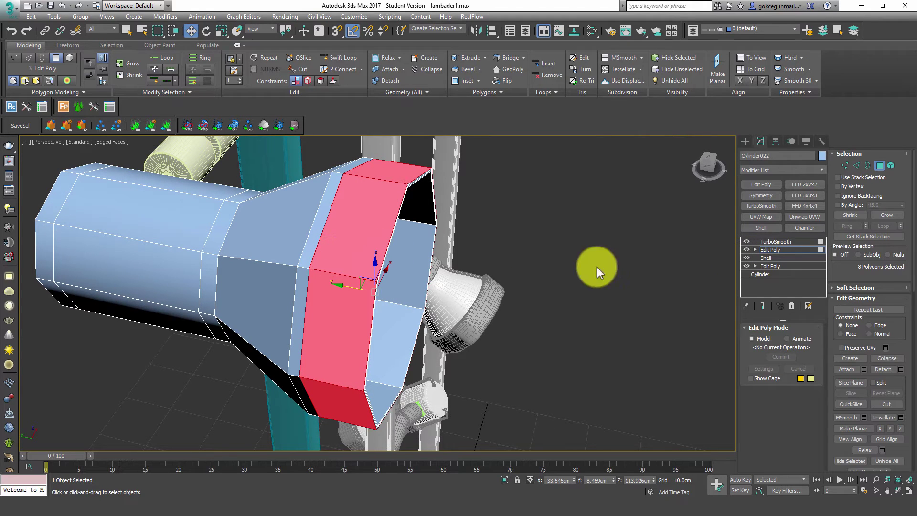
ctrl+click(311, 221)
shift+click(298, 286)
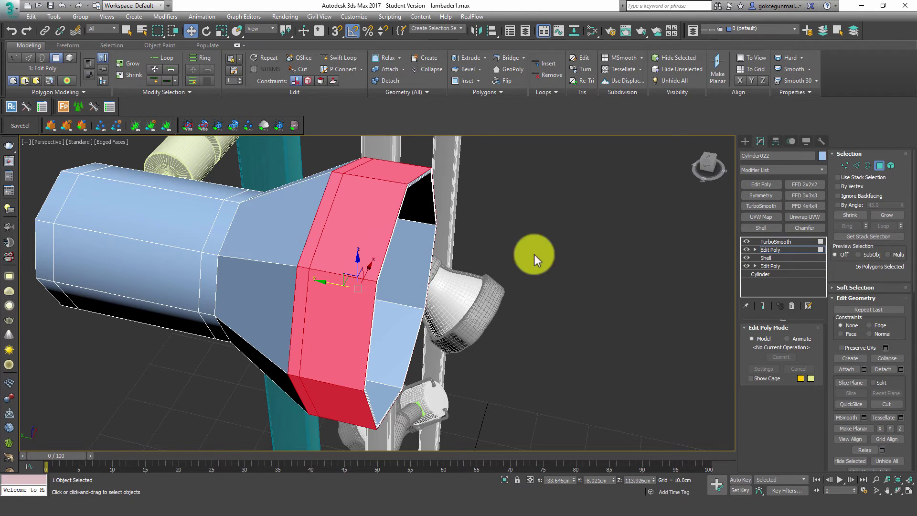
key(ctrl+z)
key(ctrl+z)
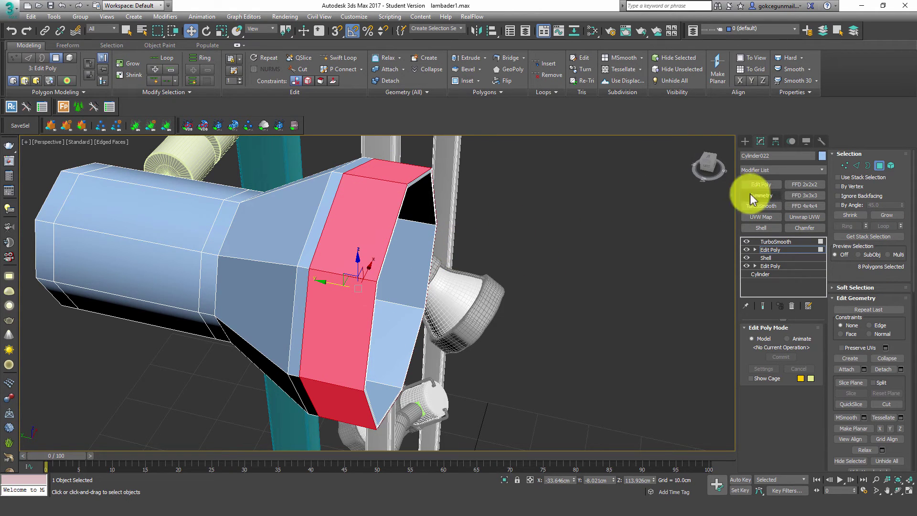
Step: Detach the collar ring as a clone, Object017, and select the new band
click(900, 369)
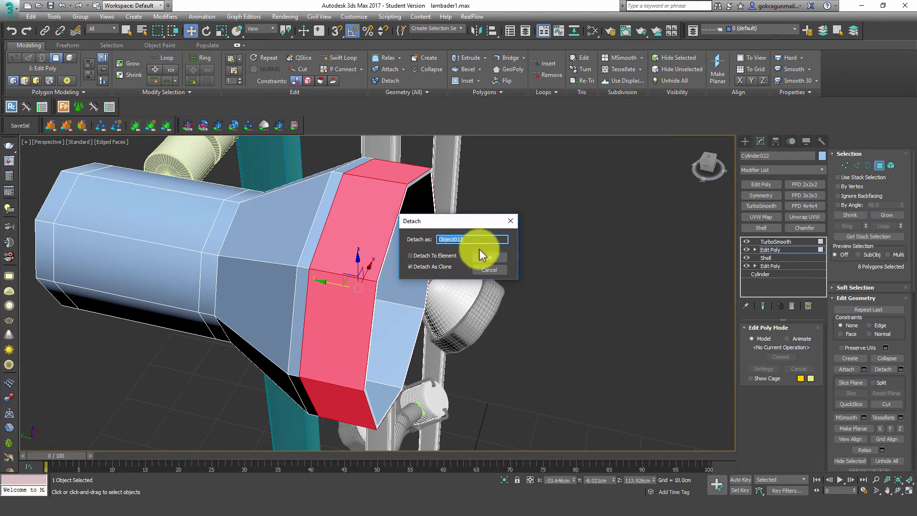
click(489, 264)
click(795, 242)
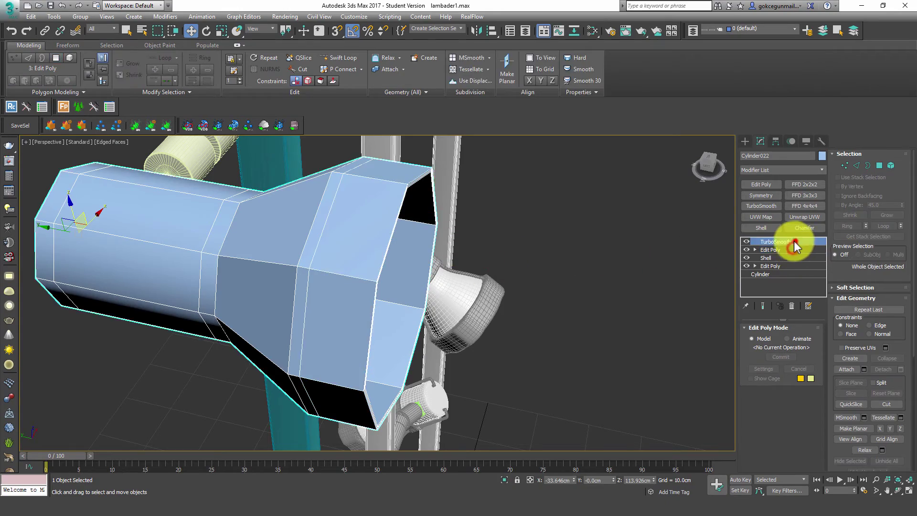
click(590, 238)
click(420, 174)
Step: Add a Shell to Object017 with inner amount 0 and outer amount 0.1cm
mouse_move(552, 271)
alt+middle_down()
mouse_move(471, 268)
mouse_move(490, 247)
mouse_move(521, 265)
alt+middle_up()
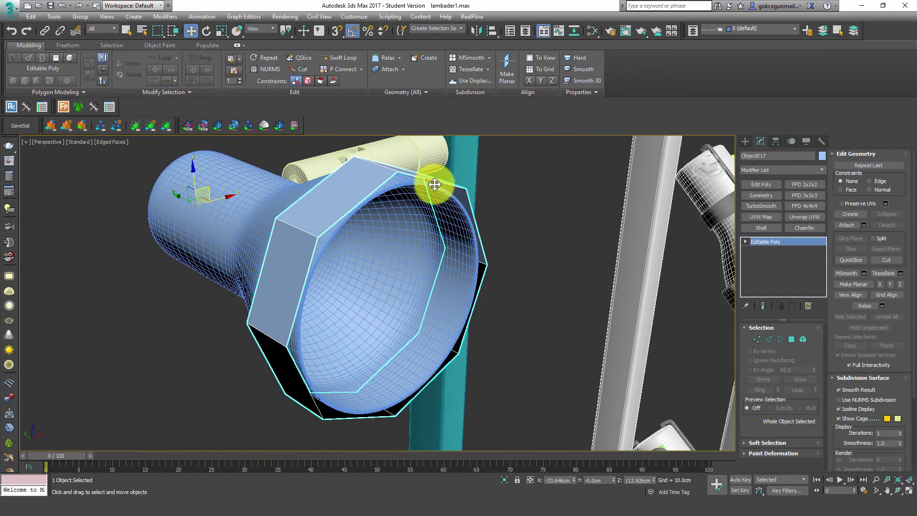
scroll(397, 185, up, 5)
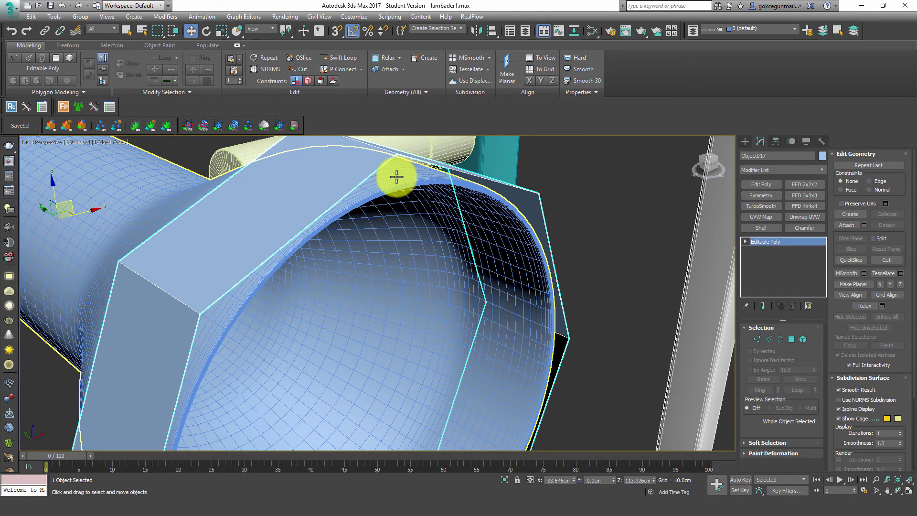
scroll(443, 189, down, 5)
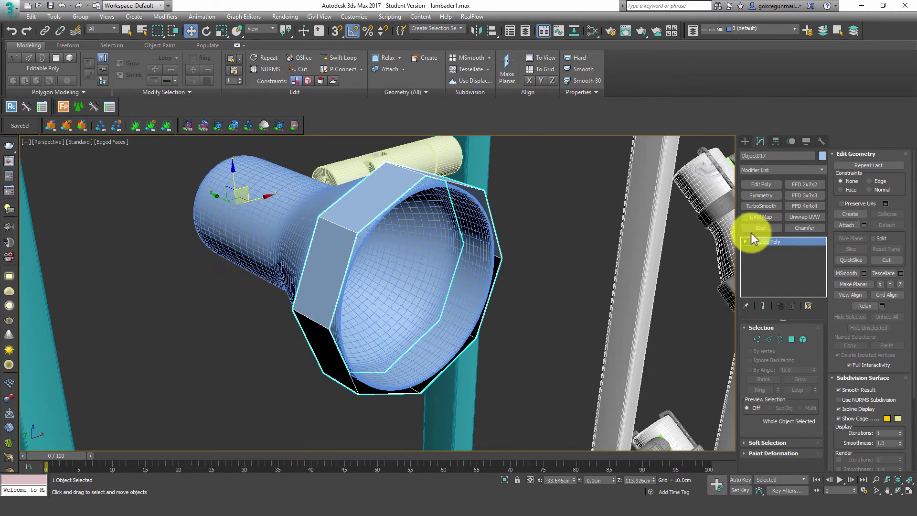
click(761, 228)
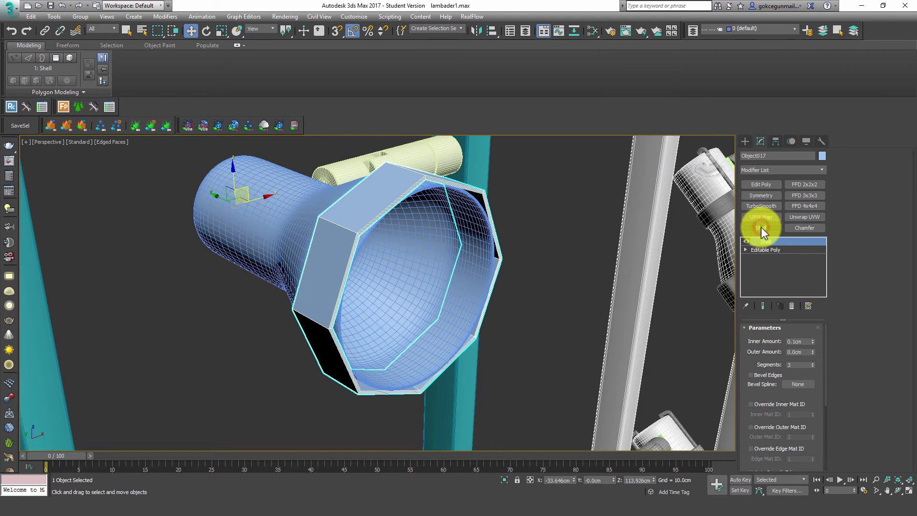
right_click(813, 342)
click(805, 351)
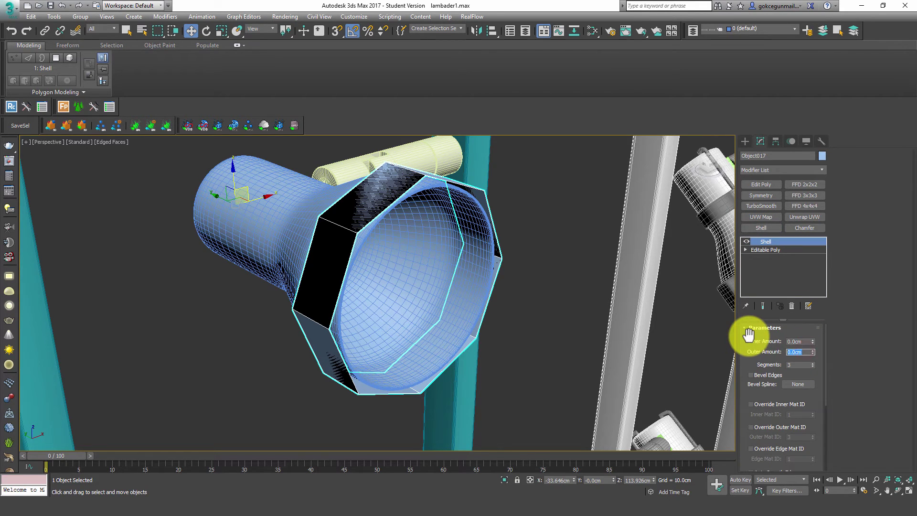
text(0.1)
key(Return)
Step: Add TurboSmooth to the collar band and deselect it to judge the result
click(764, 209)
key(F4)
alt+middle_drag(571, 224, 403, 204)
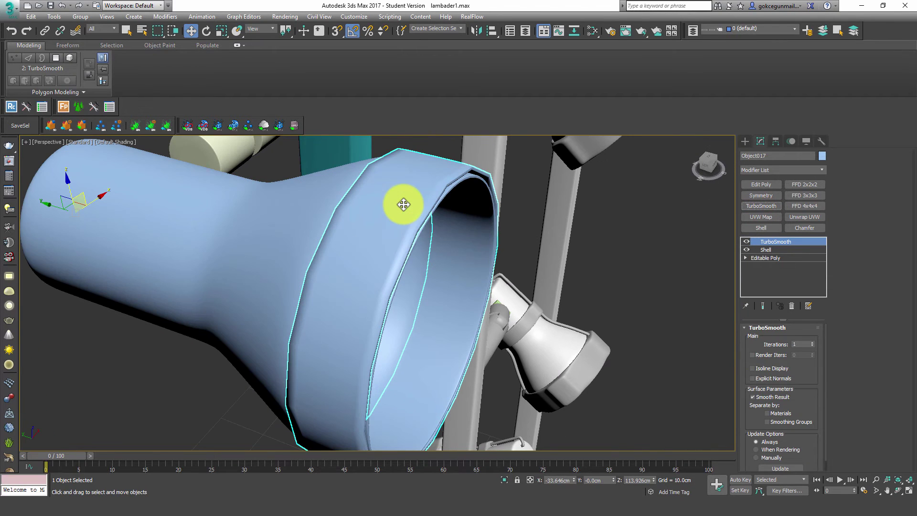
click(628, 228)
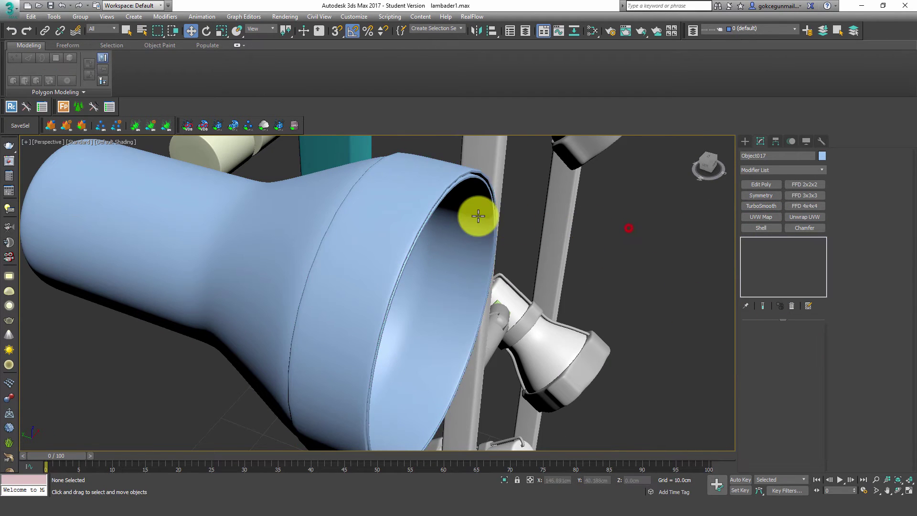
Step: Orbit around the shade's opening and select the blue lamp shade to show its stack
alt+middle_drag(478, 216, 446, 185)
click(424, 157)
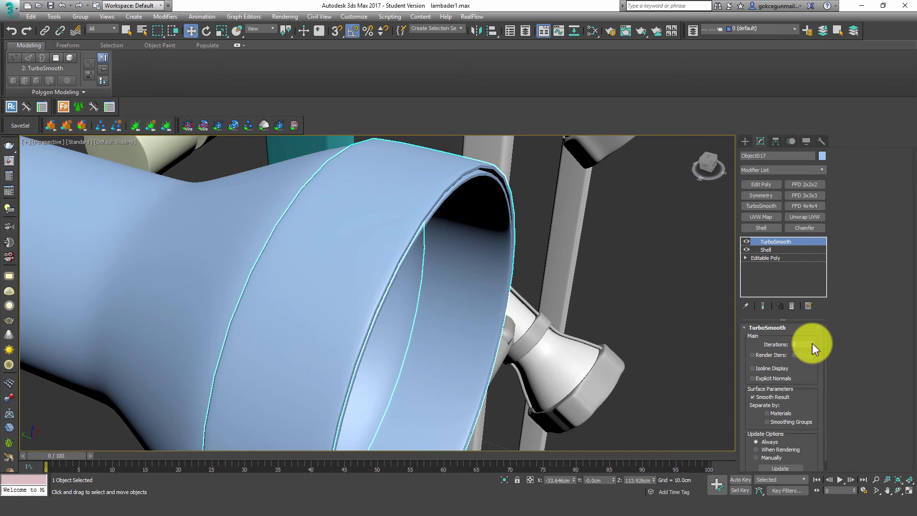
click(675, 276)
mouse_move(552, 232)
alt+middle_down()
mouse_move(436, 210)
mouse_move(466, 159)
alt+middle_up()
scroll(428, 193, up, 2)
scroll(468, 159, up, 3)
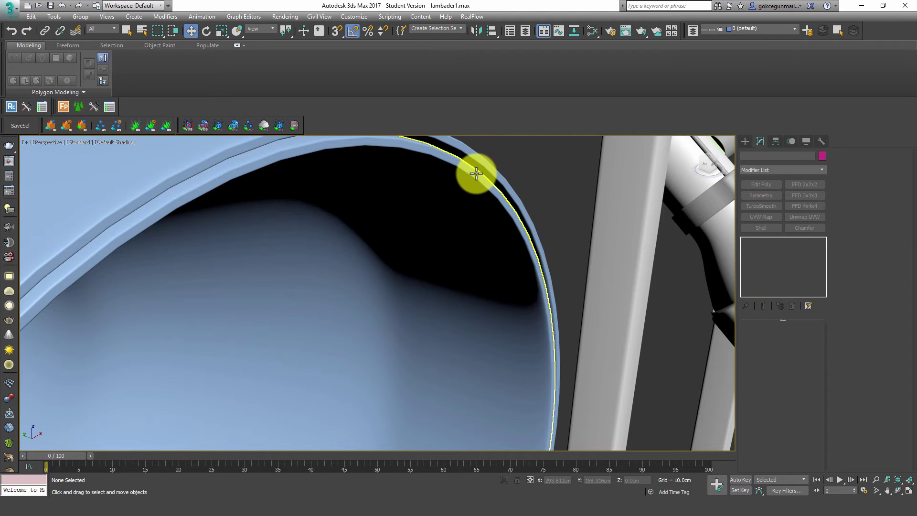
scroll(477, 175, down, 1)
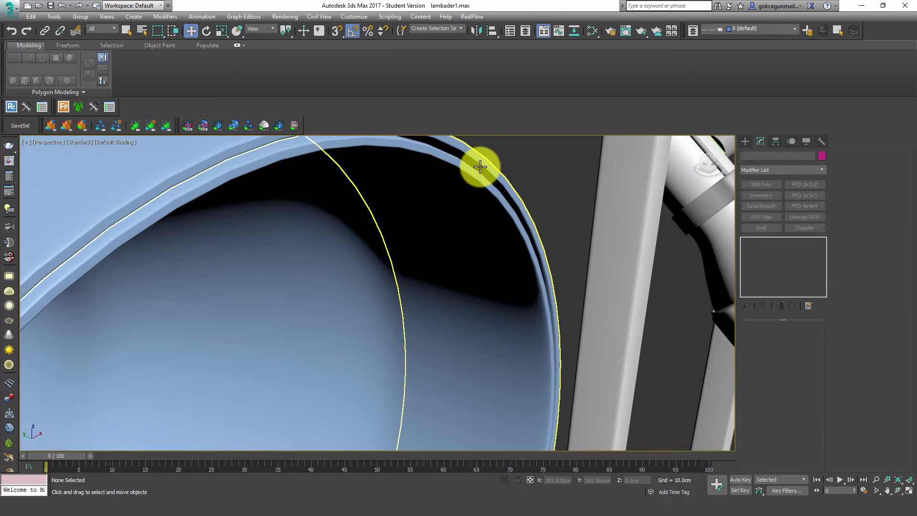
scroll(479, 168, down, 2)
scroll(463, 174, down, 2)
mouse_move(468, 189)
alt+middle_down()
mouse_move(371, 184)
mouse_move(411, 188)
mouse_move(510, 168)
alt+middle_up()
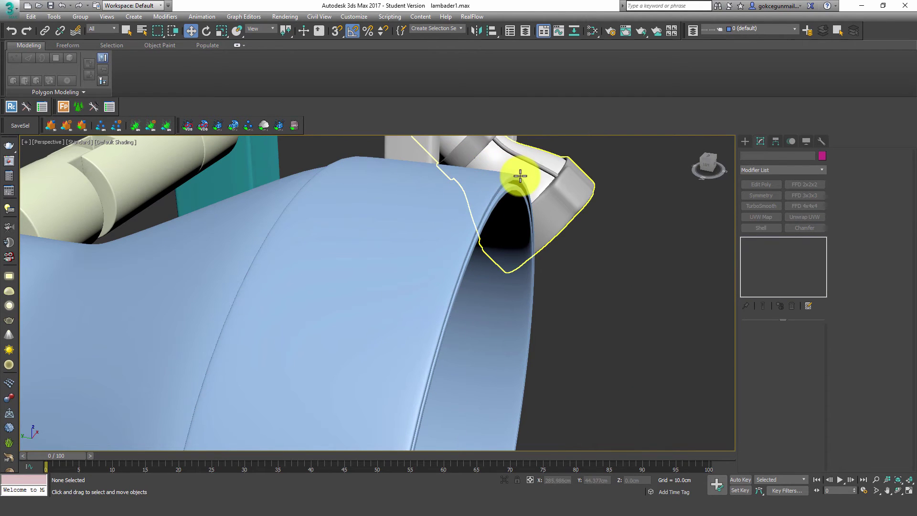
click(443, 204)
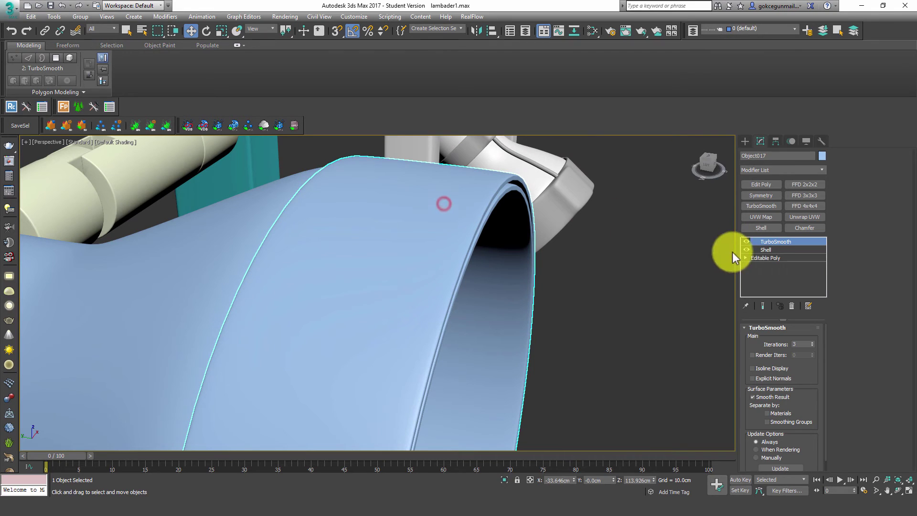
Step: Insert a supporting Swift Loop edge loop across the shade's base Editable Poly
click(770, 250)
key(F4)
mouse_move(470, 207)
alt+middle_down()
mouse_move(497, 198)
mouse_move(502, 213)
alt+middle_up()
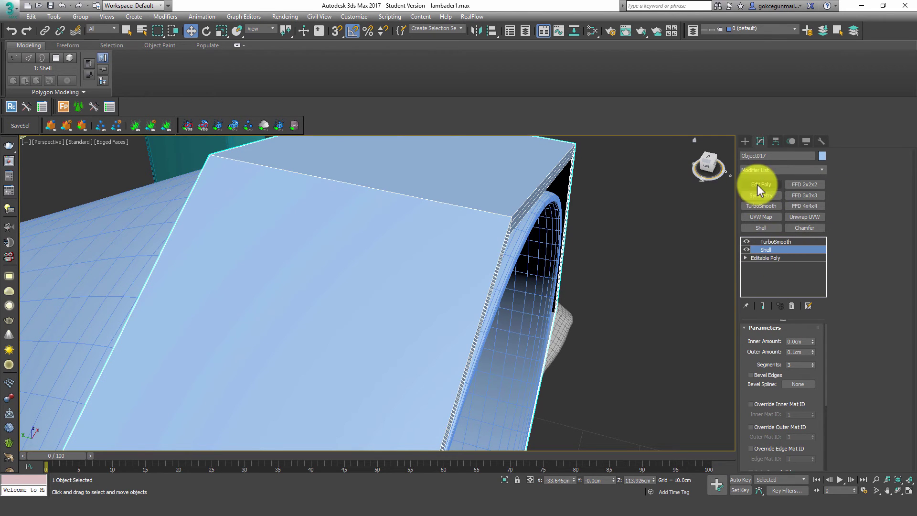
click(767, 257)
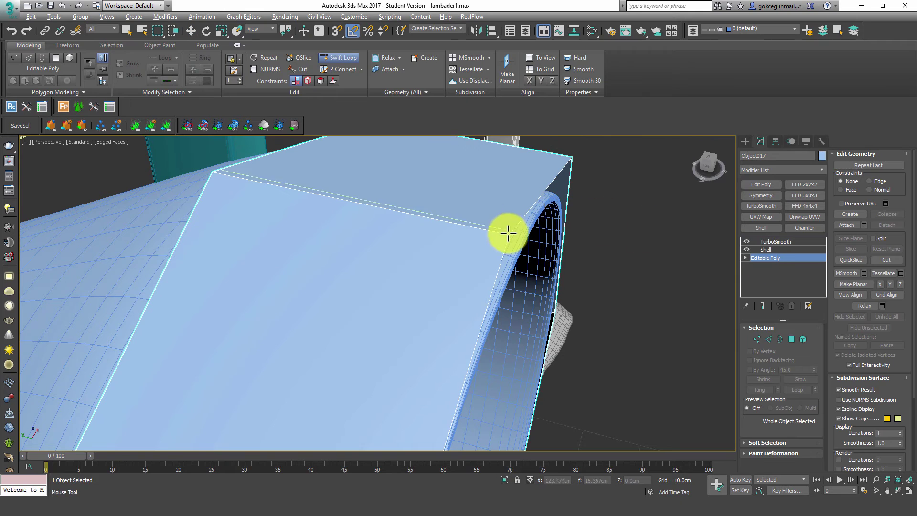
click(397, 210)
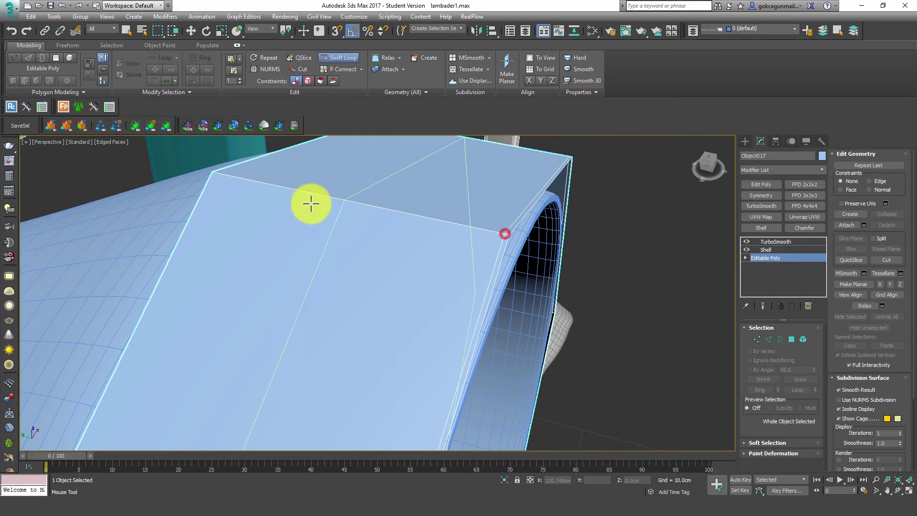
right_click(216, 175)
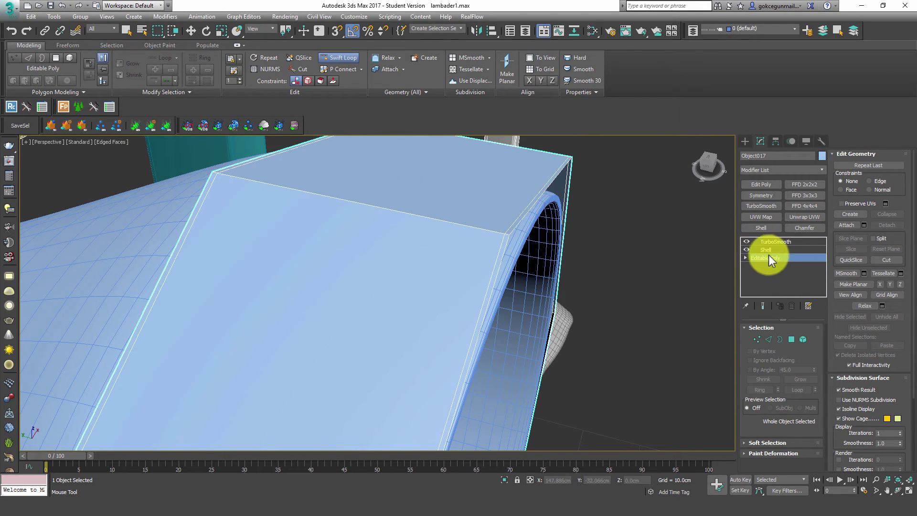
key(1)
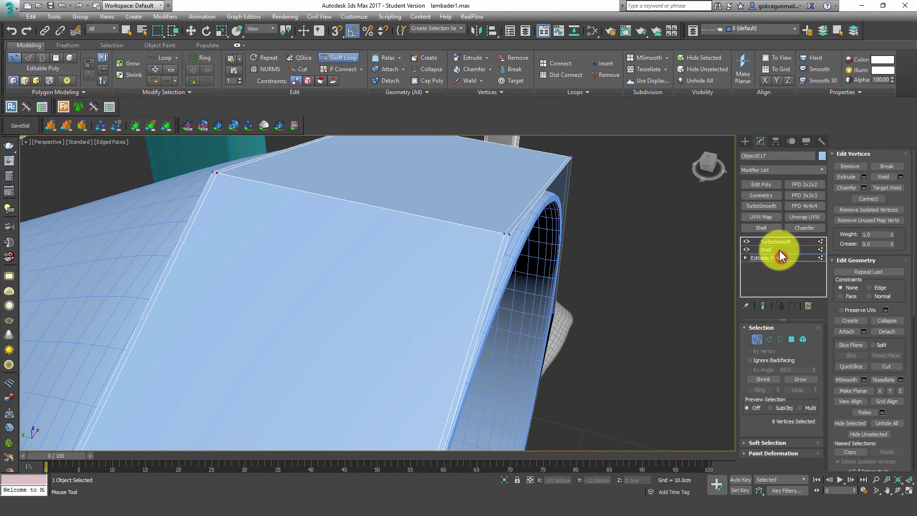
click(781, 242)
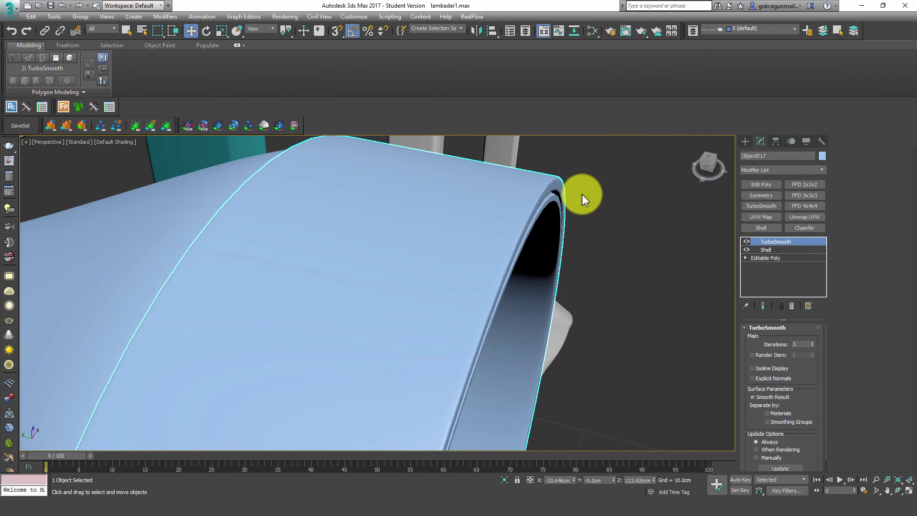
Step: Orbit and zoom around the shade to inspect it alongside the reference lamps in the teal frame
scroll(581, 194, down, 3)
mouse_move(542, 169)
alt+middle_down()
mouse_move(568, 202)
mouse_move(544, 190)
mouse_move(557, 183)
mouse_move(528, 164)
mouse_move(525, 180)
mouse_move(542, 184)
mouse_move(545, 176)
alt+middle_up()
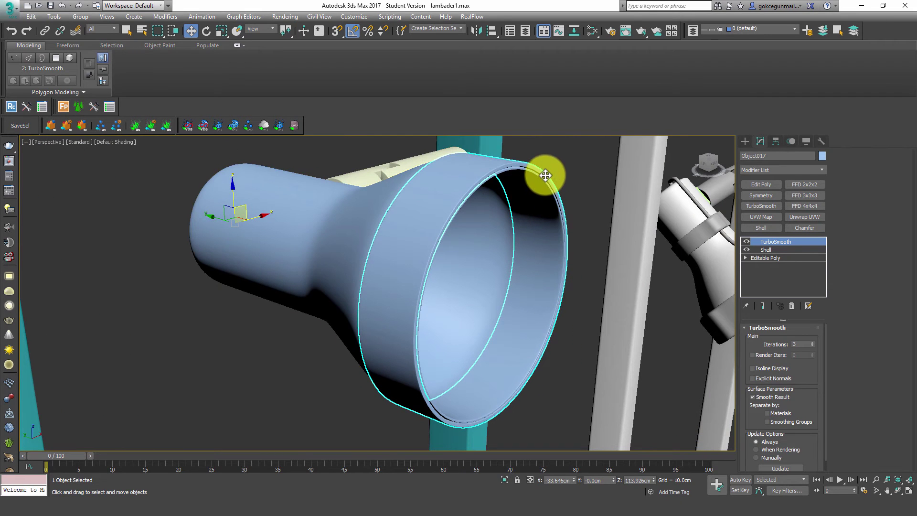
alt+middle_drag(477, 163, 502, 163)
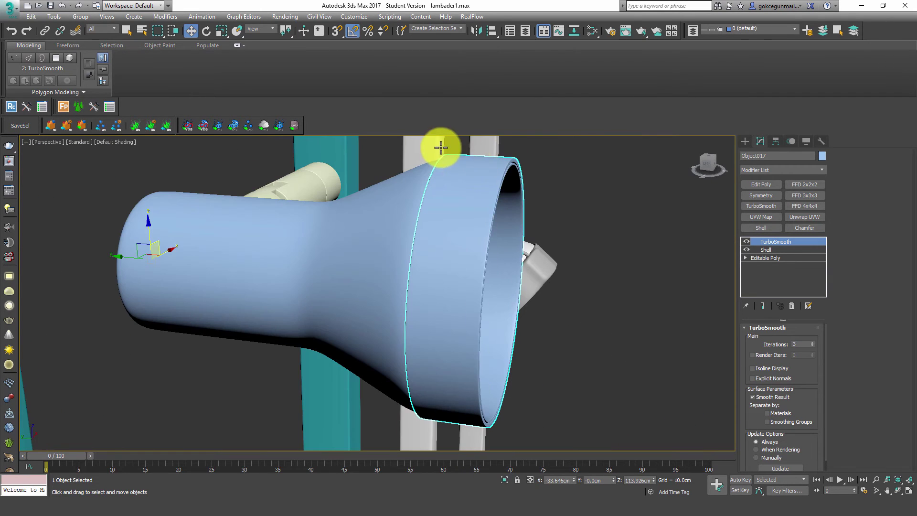
scroll(557, 219, down, 3)
mouse_move(557, 219)
alt+middle_down()
mouse_move(475, 206)
mouse_move(612, 260)
mouse_move(515, 217)
mouse_move(533, 230)
alt+middle_up()
scroll(508, 215, down, 2)
scroll(533, 231, up, 5)
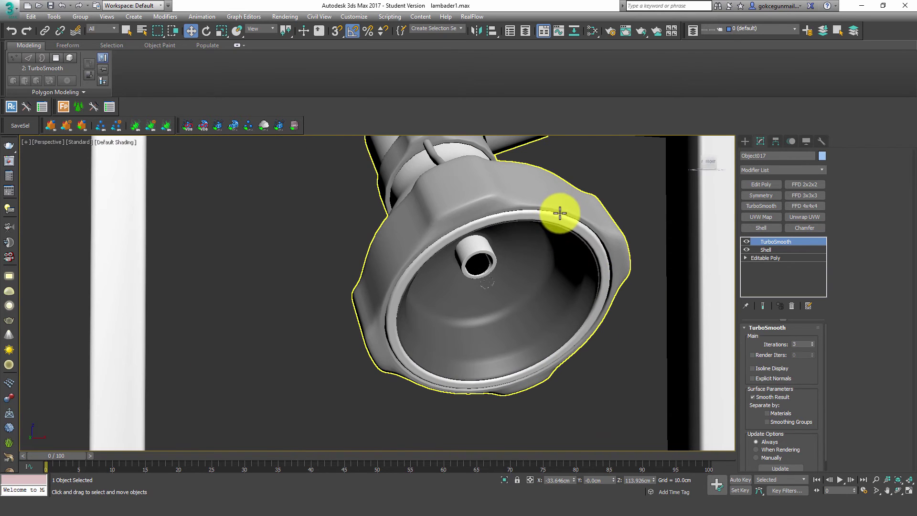
scroll(560, 213, down, 3)
mouse_move(425, 242)
alt+middle_down()
mouse_move(360, 198)
mouse_move(528, 236)
alt+middle_up()
scroll(417, 201, up, 2)
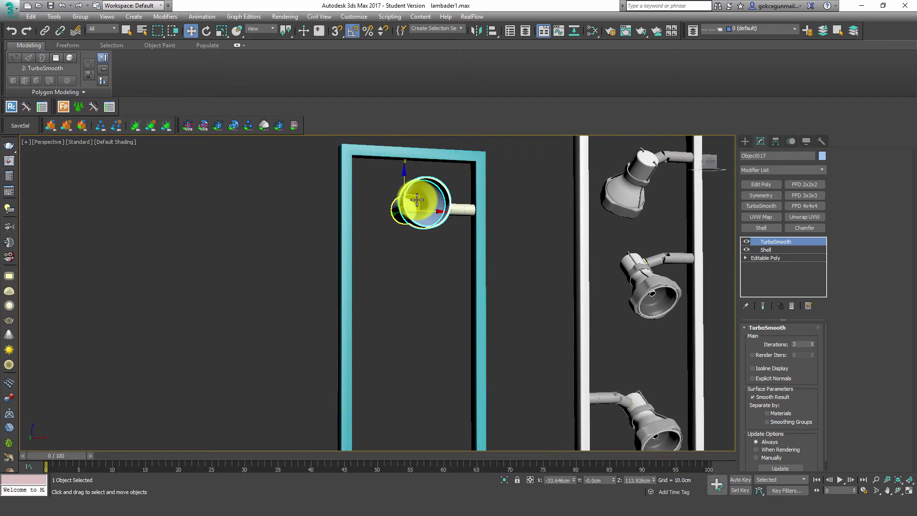
scroll(417, 201, up, 3)
alt+middle_drag(418, 194, 542, 179)
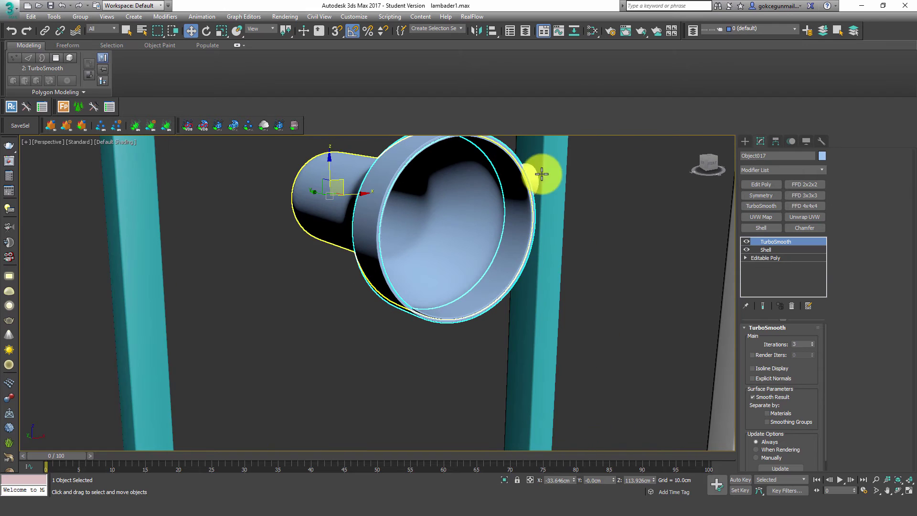
Step: View the unsmoothed octagonal shell, deselect everything, compare the reference lamps, then select the ring band
click(772, 248)
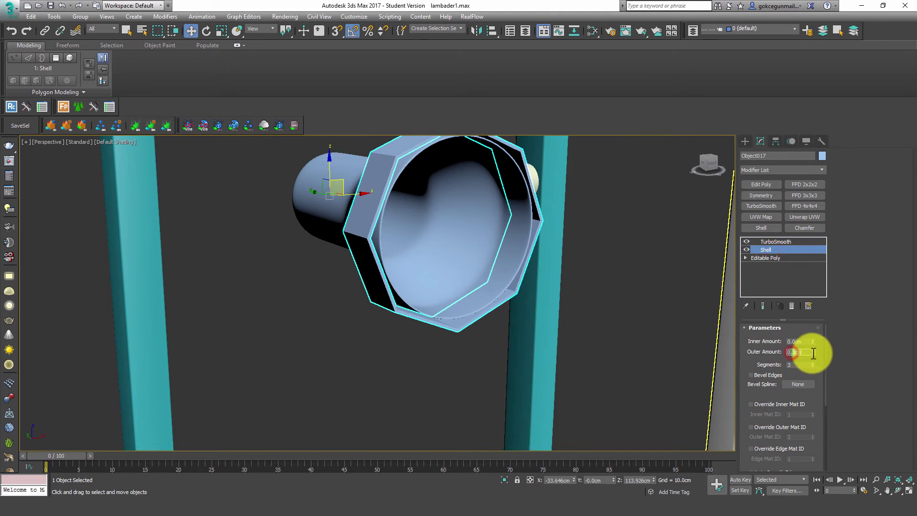
alt+middle_drag(646, 263, 521, 231)
click(589, 224)
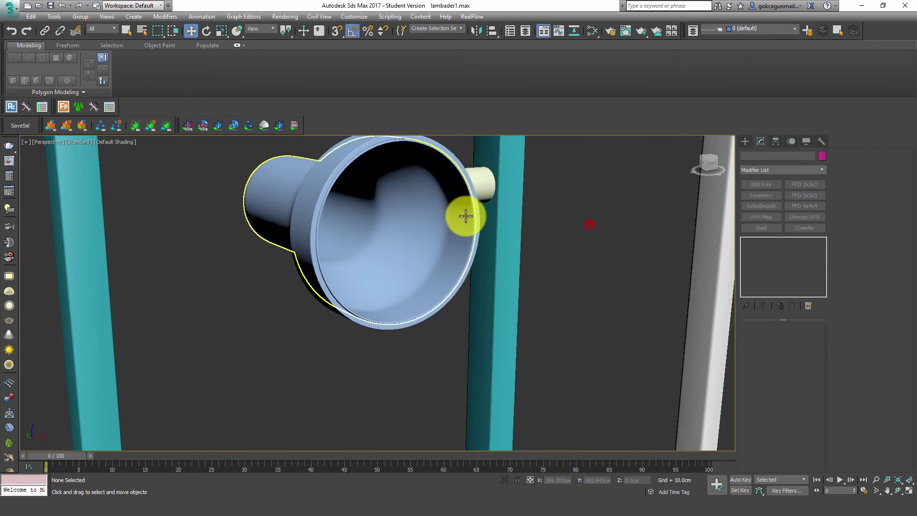
alt+middle_drag(465, 216, 625, 285)
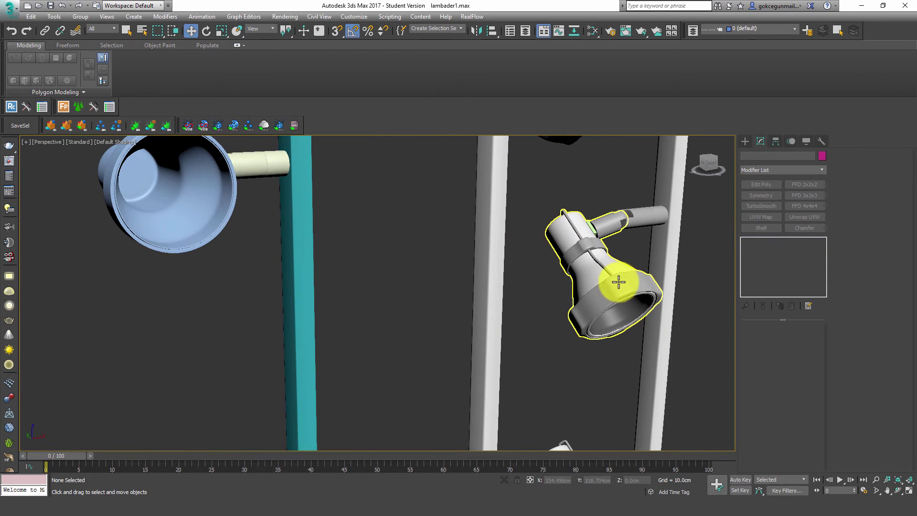
alt+middle_drag(563, 266, 207, 174)
mouse_move(134, 172)
alt+middle_down()
mouse_move(159, 194)
mouse_move(186, 184)
alt+middle_up()
click(186, 184)
Step: Isolate the ring and add an Edit Poly modifier above its Shell, with edged faces shown
key(alt+q)
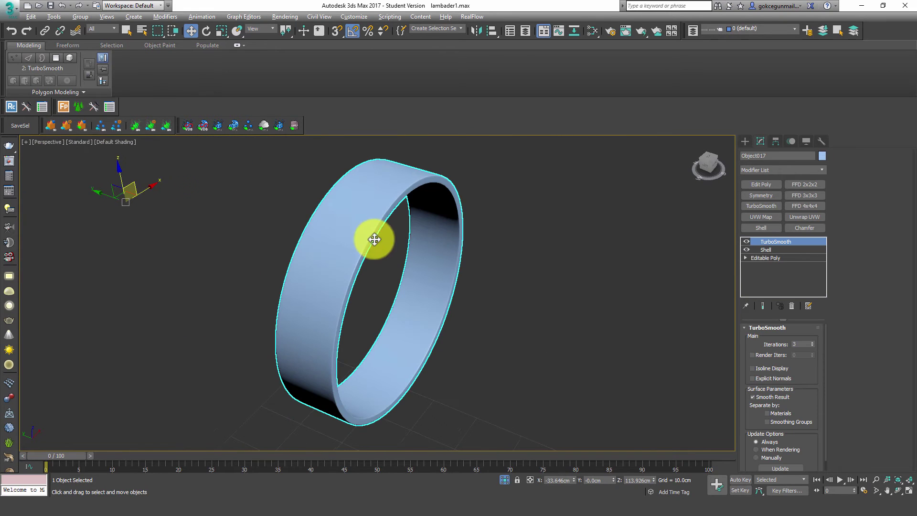
click(775, 249)
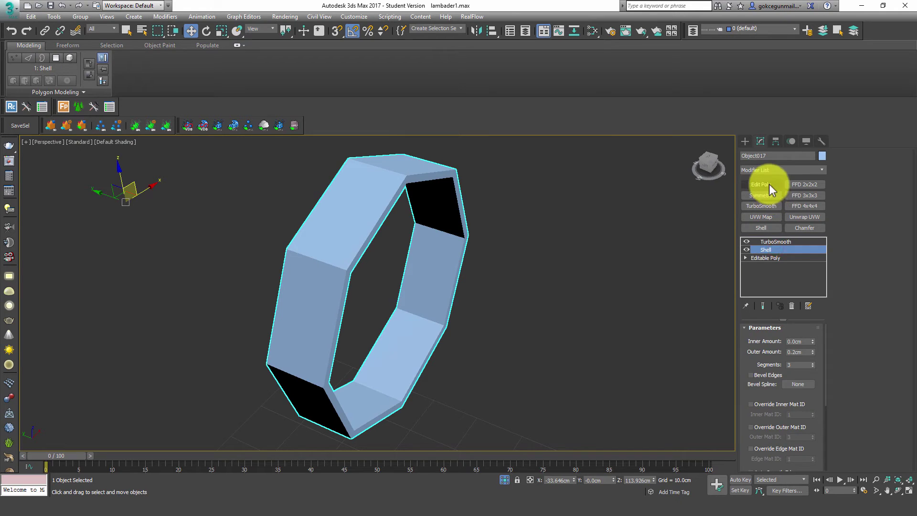
click(767, 183)
key(F4)
Step: In Polygon mode, select three outer faces of the octagonal ring
alt+middle_drag(400, 276, 360, 260)
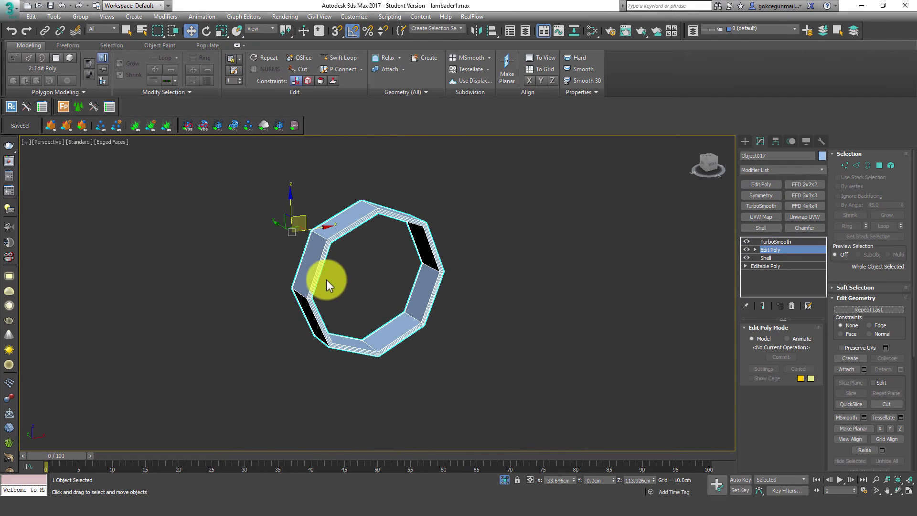
key(4)
click(306, 272)
mouse_move(394, 293)
alt+middle_down()
mouse_move(334, 266)
mouse_move(413, 307)
alt+middle_up()
ctrl+click(414, 307)
alt+middle_drag(333, 319, 336, 343)
ctrl+click(336, 343)
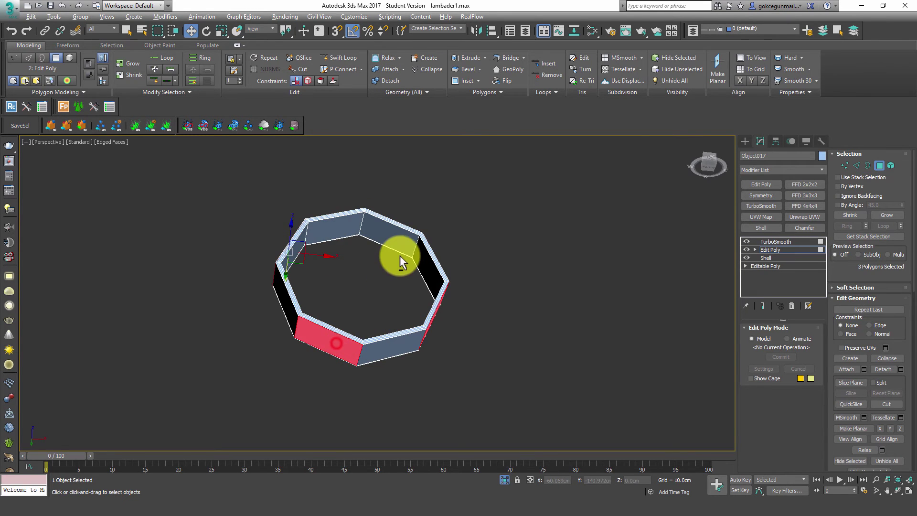
alt+middle_drag(400, 256, 389, 216)
mouse_move(287, 287)
alt+middle_down()
mouse_move(395, 287)
mouse_move(344, 231)
alt+middle_up()
Step: Grow the face selection to neighbouring faces, then remove the right-hand face
scroll(329, 242, up, 5)
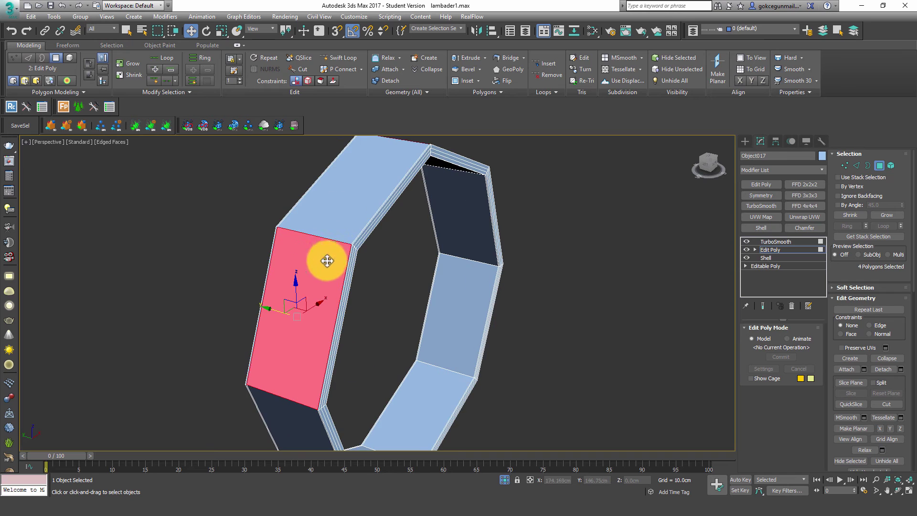
scroll(328, 241, up, 3)
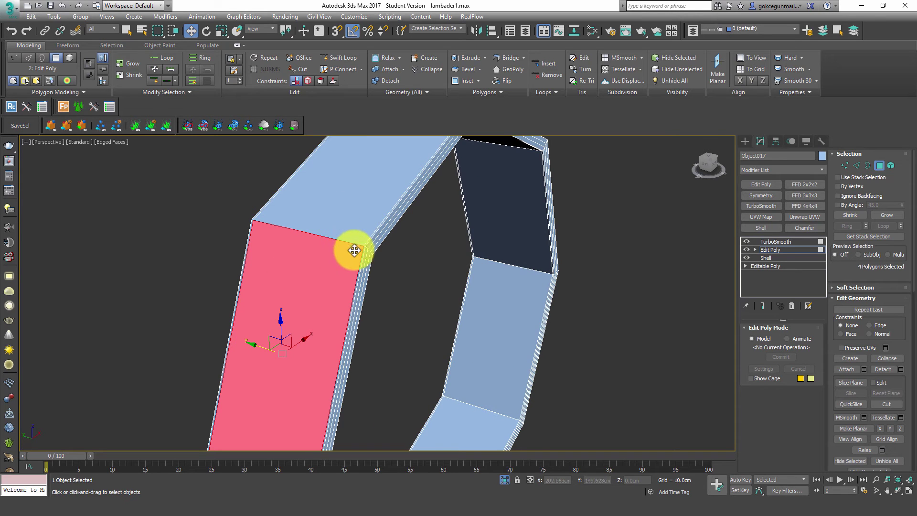
scroll(345, 232, up, 3)
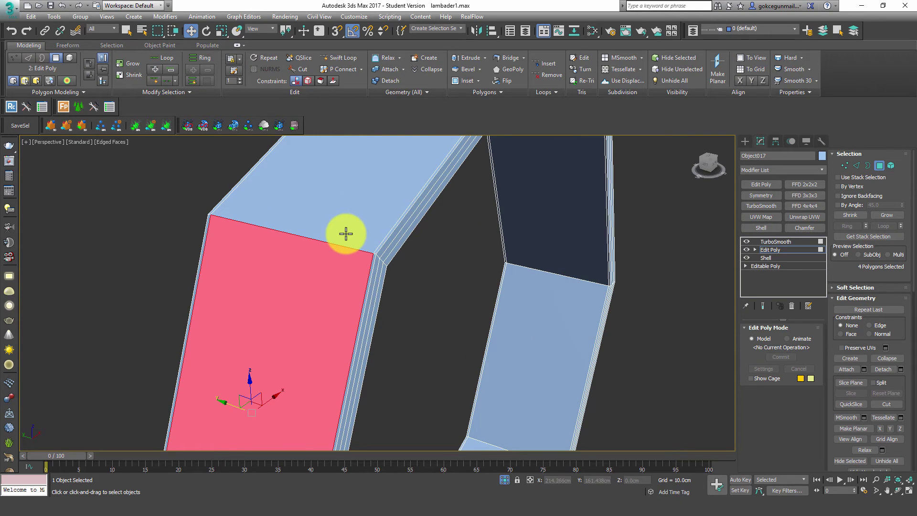
scroll(366, 266, up, 3)
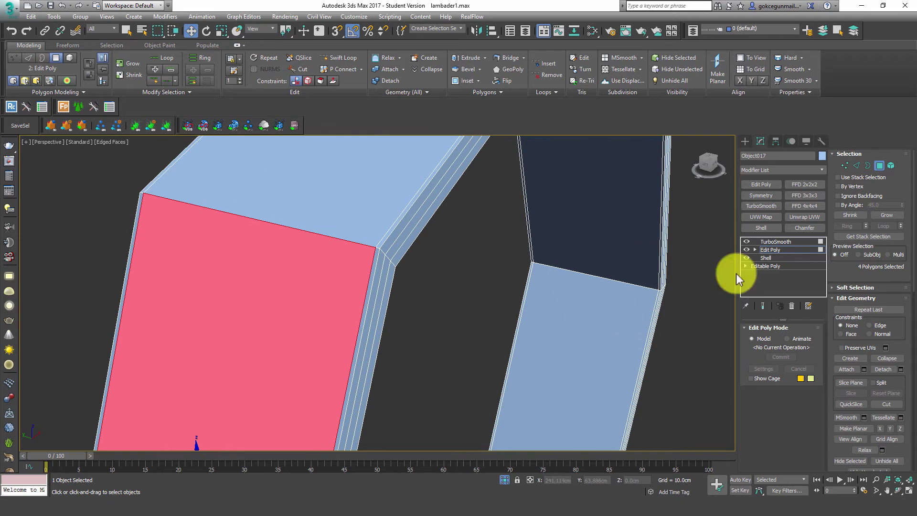
click(887, 215)
scroll(464, 268, down, 10)
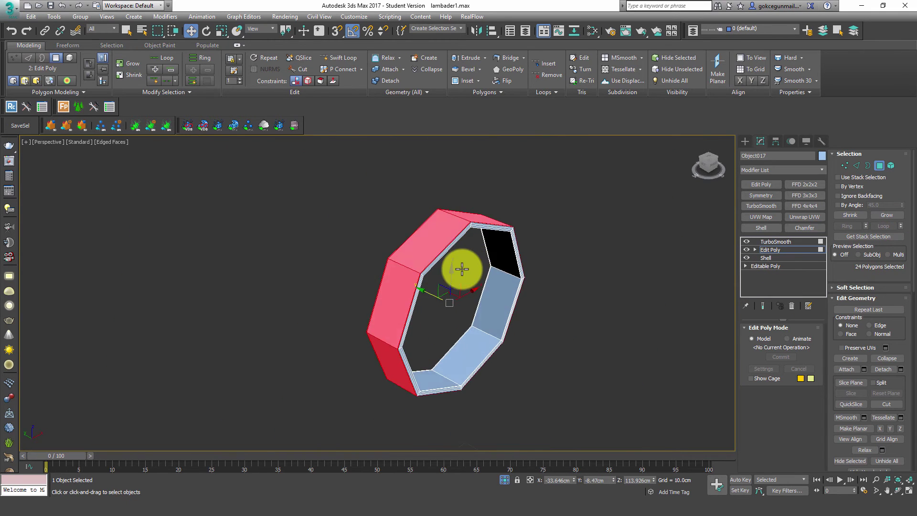
alt+middle_drag(463, 268, 417, 268)
alt+drag(508, 291, 565, 263)
Step: Deselect extra faces so 12 alternating outer polygons remain selected
alt+middle_drag(565, 263, 423, 254)
scroll(487, 266, up, 2)
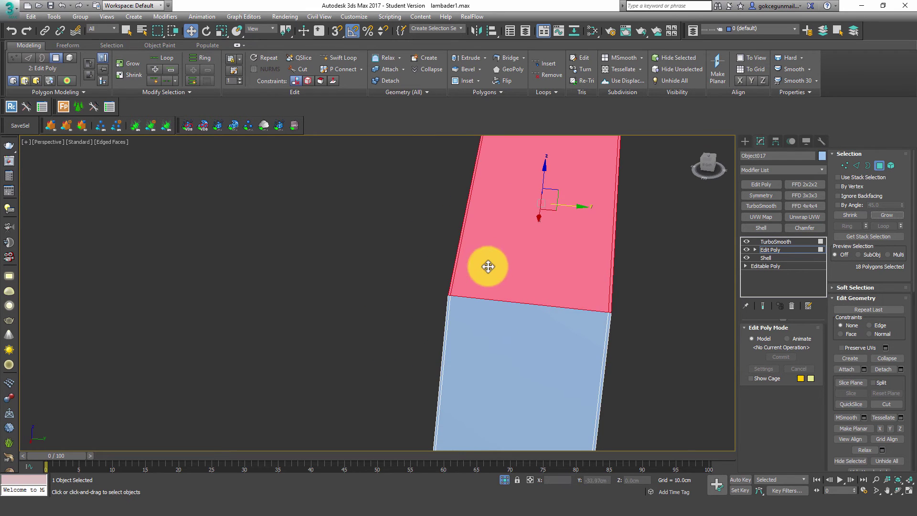
scroll(481, 294, down, 4)
mouse_move(481, 295)
alt+middle_down()
mouse_move(548, 301)
mouse_move(522, 351)
alt+middle_up()
drag(523, 351, 528, 402)
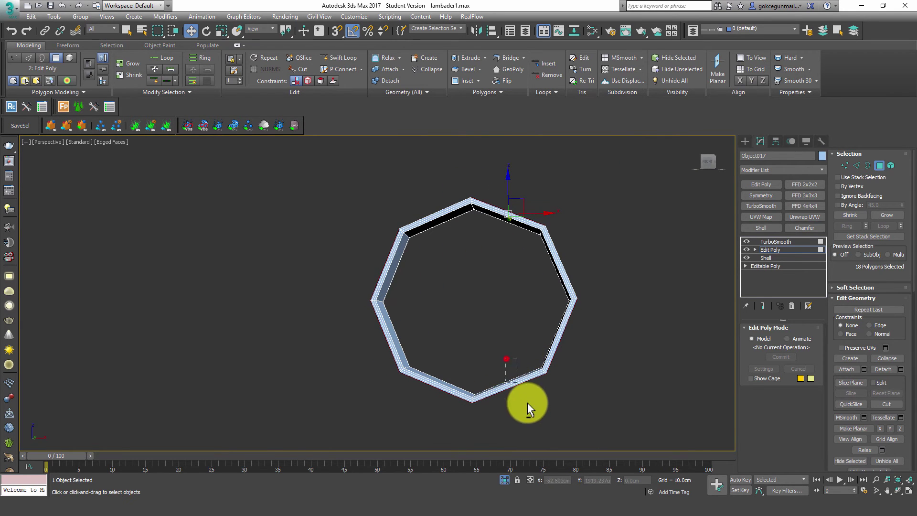
alt+middle_drag(443, 364, 429, 324)
alt+drag(374, 333, 375, 334)
mouse_move(375, 334)
alt+middle_down()
mouse_move(424, 362)
mouse_move(500, 354)
mouse_move(669, 267)
alt+middle_up()
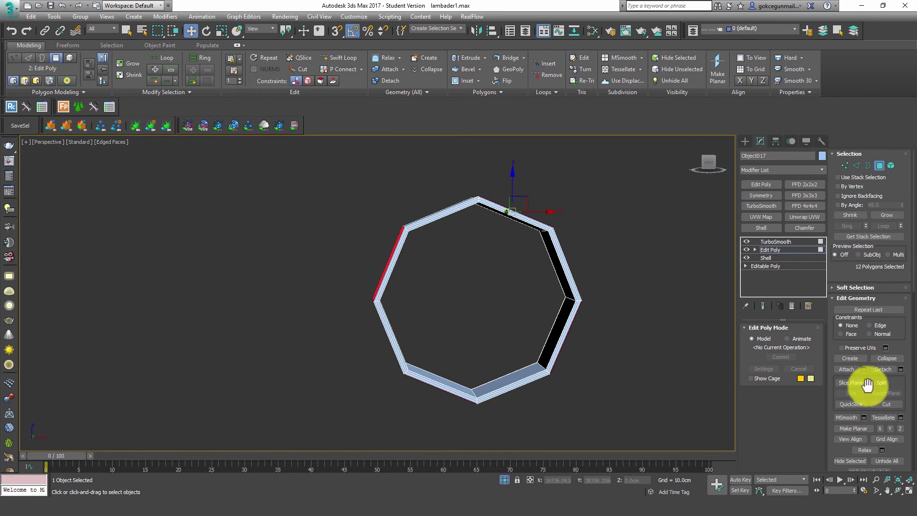
Step: Open the Soft Selection options and scroll the command panel to the Edit Polygons rollout
click(886, 290)
scroll(848, 216, down, 3)
scroll(873, 311, down, 2)
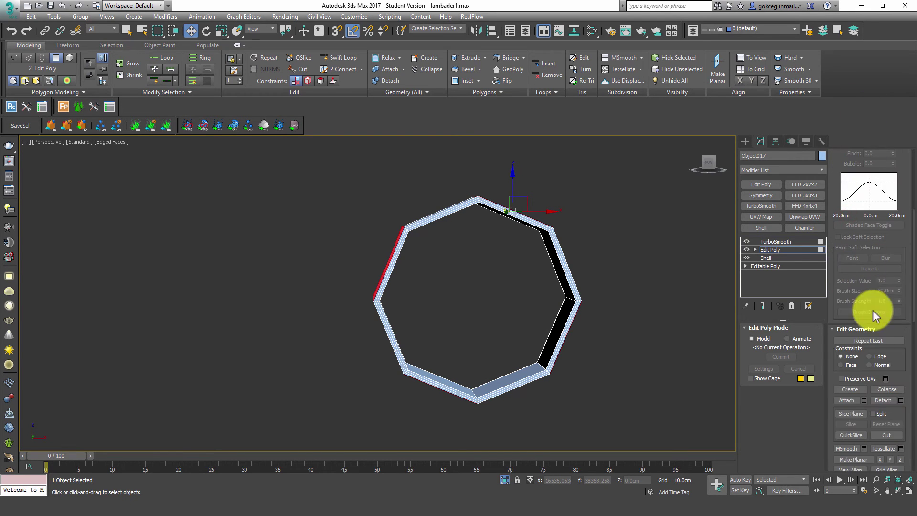
drag(906, 370, 904, 163)
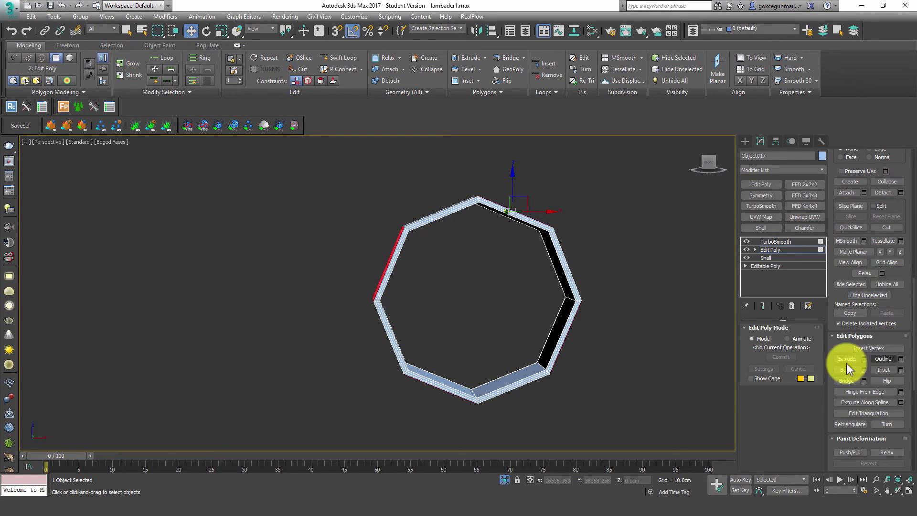
scroll(906, 211, up, 1)
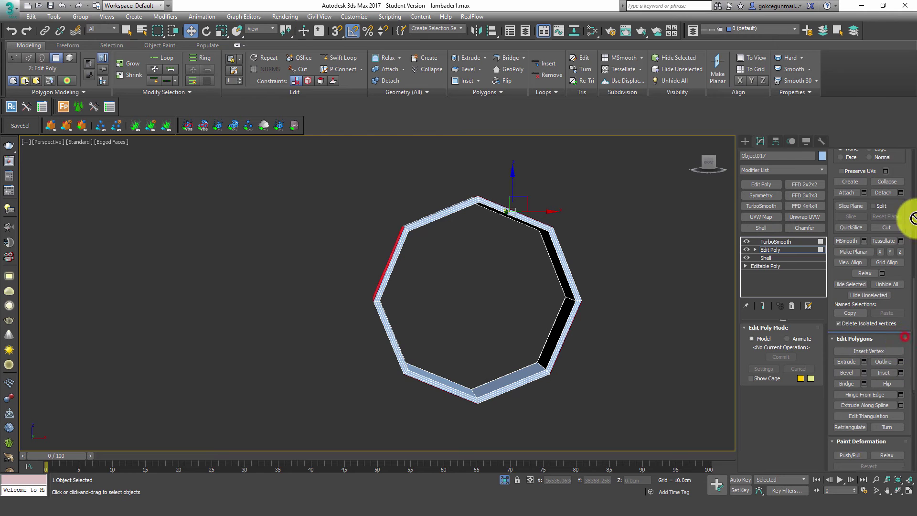
scroll(907, 182, up, 2)
scroll(905, 154, up, 1)
scroll(902, 157, up, 3)
scroll(900, 161, up, 3)
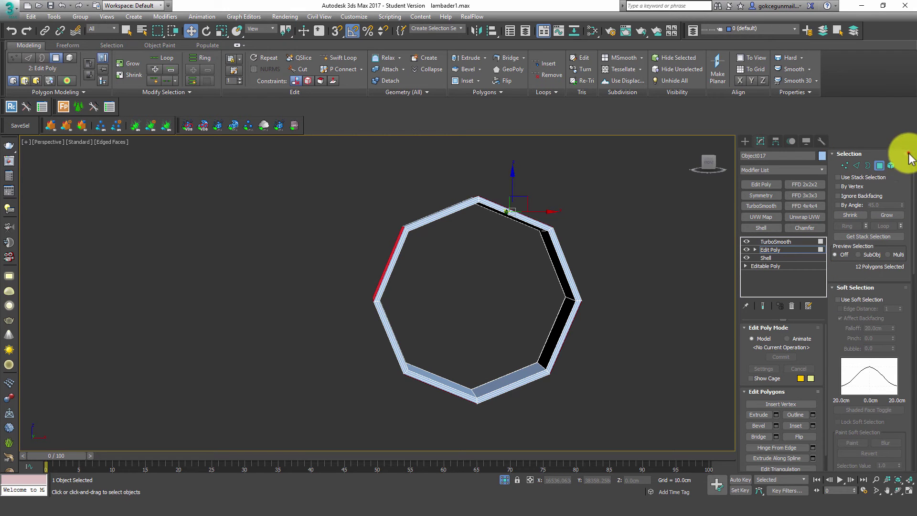
Step: Extrude the selected faces outward with a Height of 0.775cm
drag(767, 391, 799, 362)
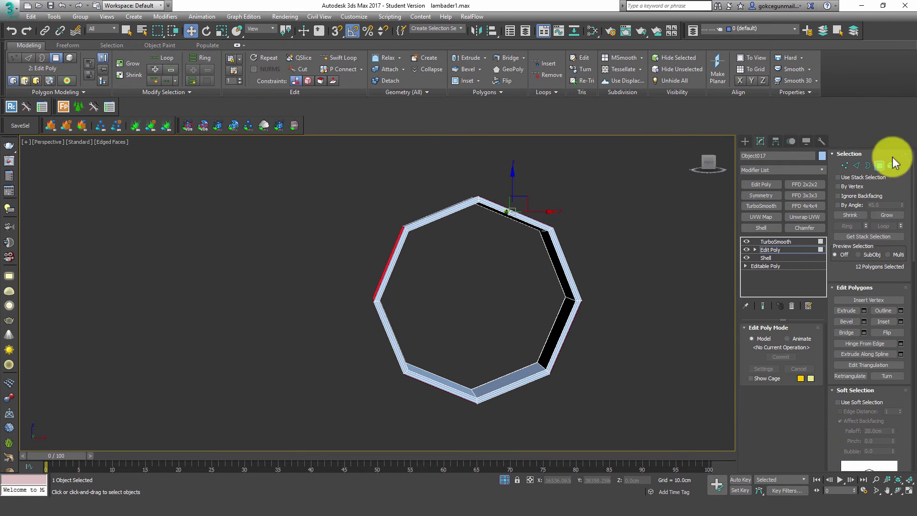
click(835, 155)
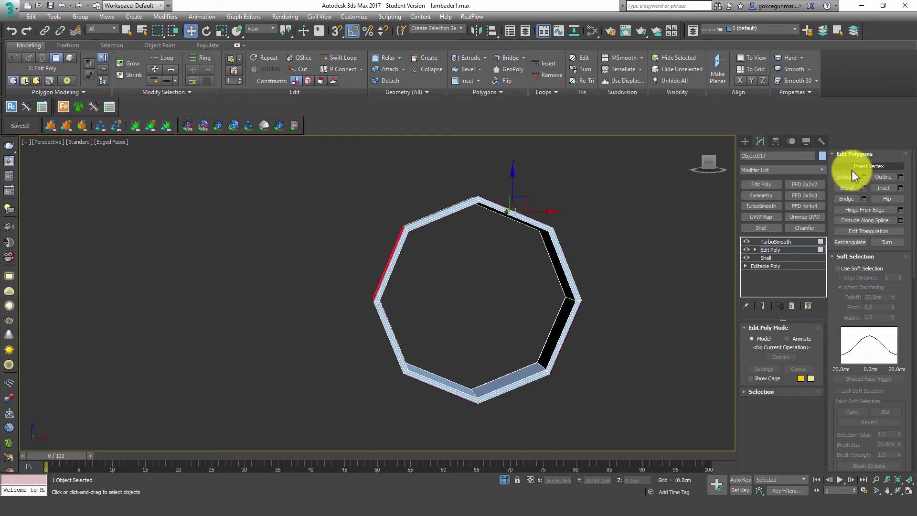
click(865, 176)
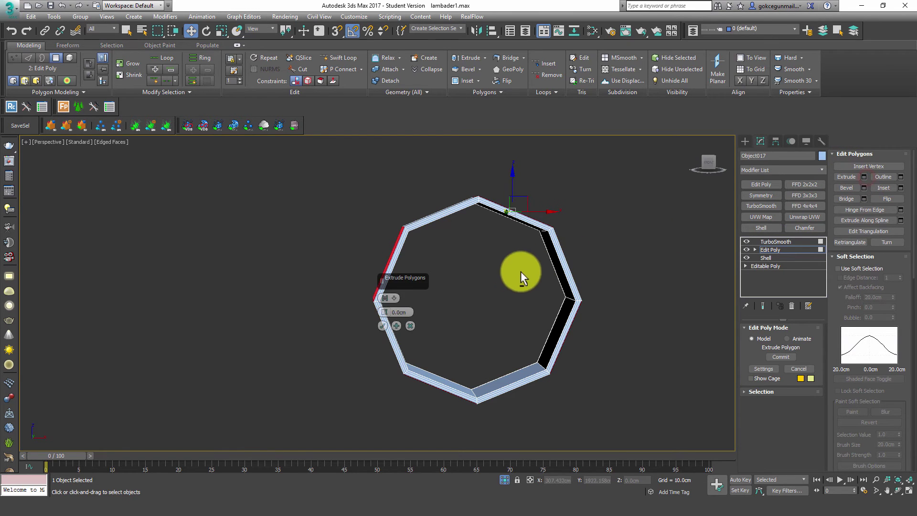
alt+middle_drag(520, 271, 420, 292)
drag(381, 312, 382, 310)
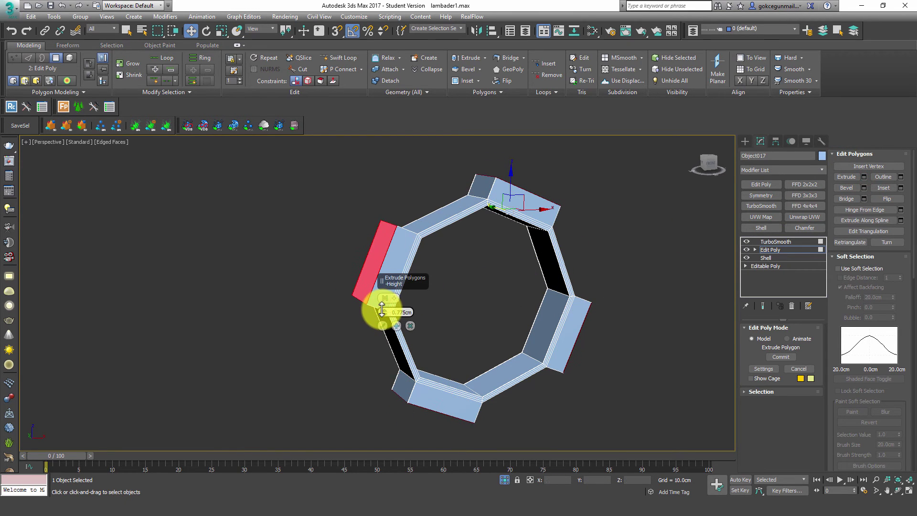
click(380, 325)
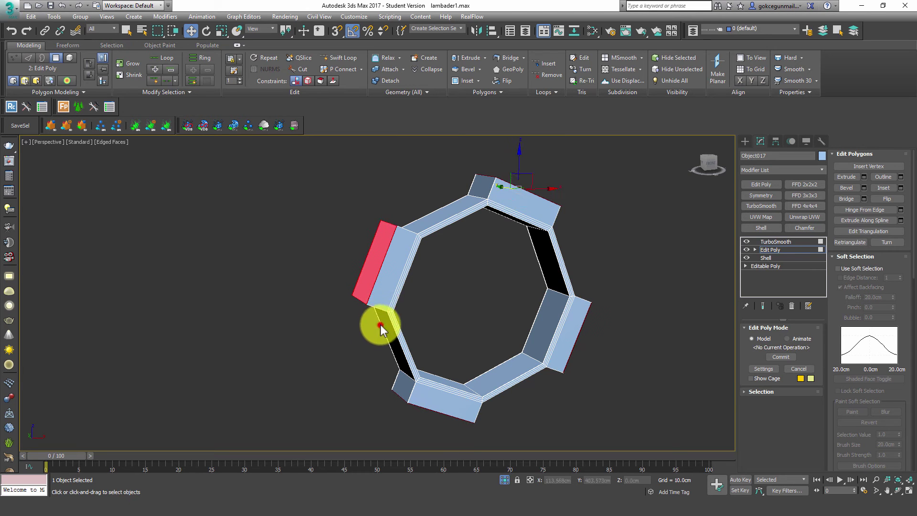
Step: Show the TurboSmooth result with the selection cleared and edges hidden to view the lobed ring
click(783, 240)
click(623, 225)
key(F4)
scroll(517, 238, down, 3)
mouse_move(517, 239)
alt+middle_down()
mouse_move(548, 279)
mouse_move(577, 282)
mouse_move(522, 264)
mouse_move(574, 244)
alt+middle_up()
Step: End isolation to show the whole lamp scene, then zoom in on the blue lamp head to compare
right_click(592, 218)
click(618, 150)
mouse_move(536, 281)
alt+middle_down()
mouse_move(545, 294)
mouse_move(504, 270)
alt+middle_up()
scroll(440, 253, up, 3)
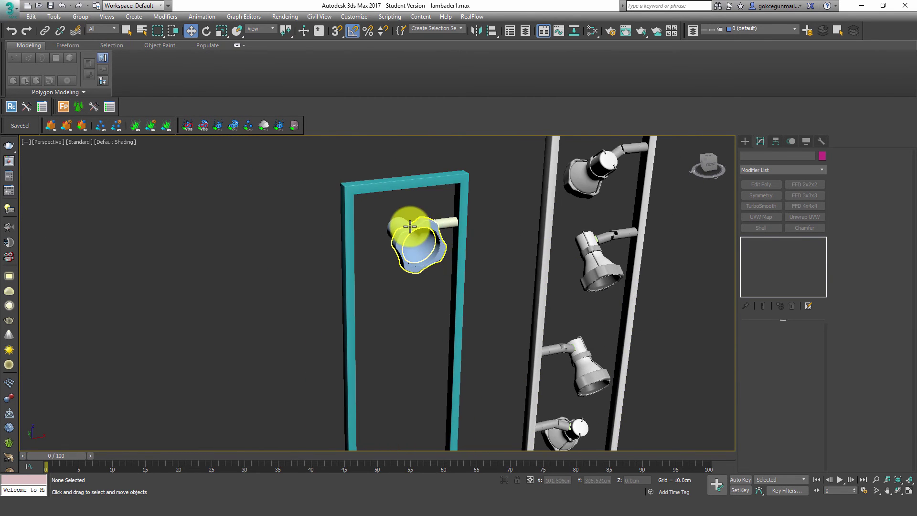
scroll(414, 219, up, 4)
click(451, 213)
scroll(460, 210, up, 2)
alt+middle_drag(430, 268, 379, 250)
scroll(636, 256, up, 3)
click(637, 256)
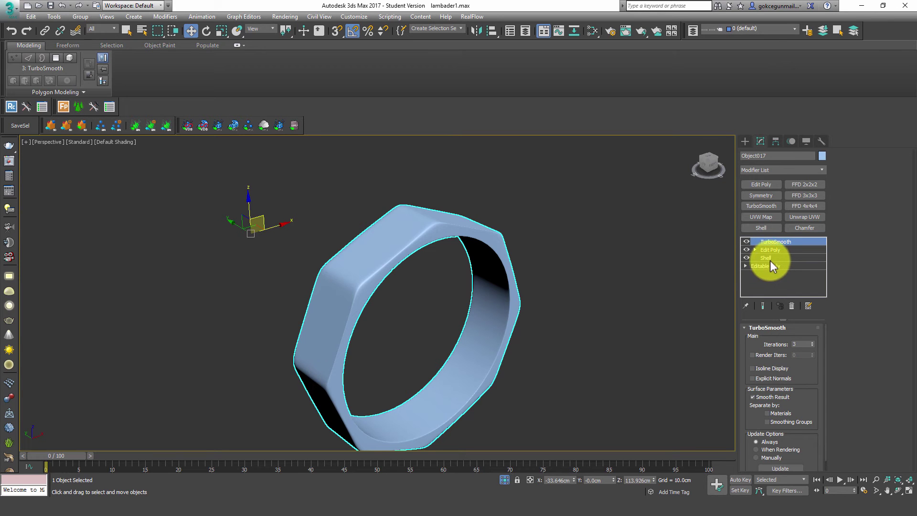
Step: Re-extrude the ring's selected faces about 0.565cm with Show End Result on for smooth lobes
click(769, 250)
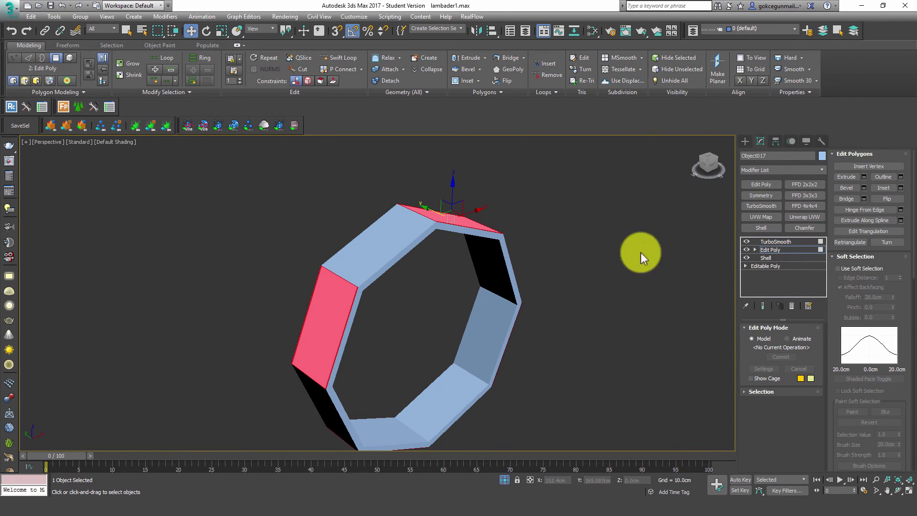
click(864, 177)
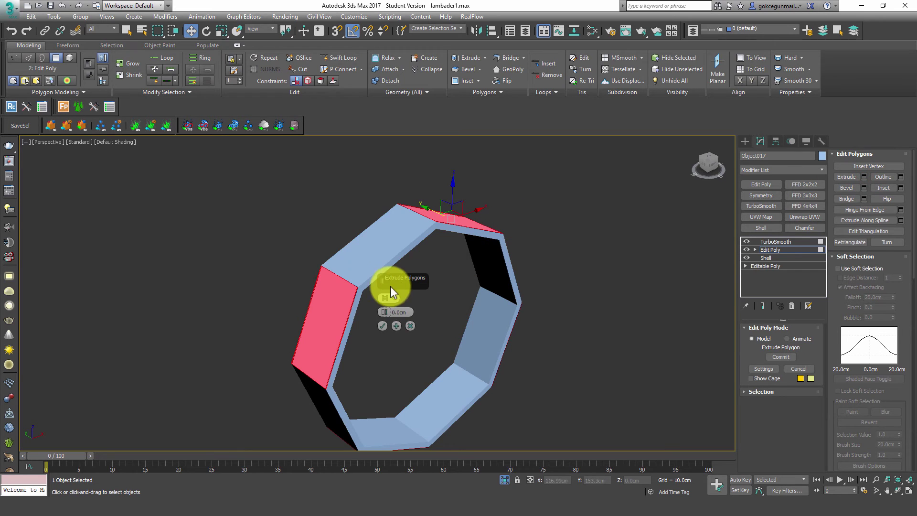
drag(385, 304, 385, 286)
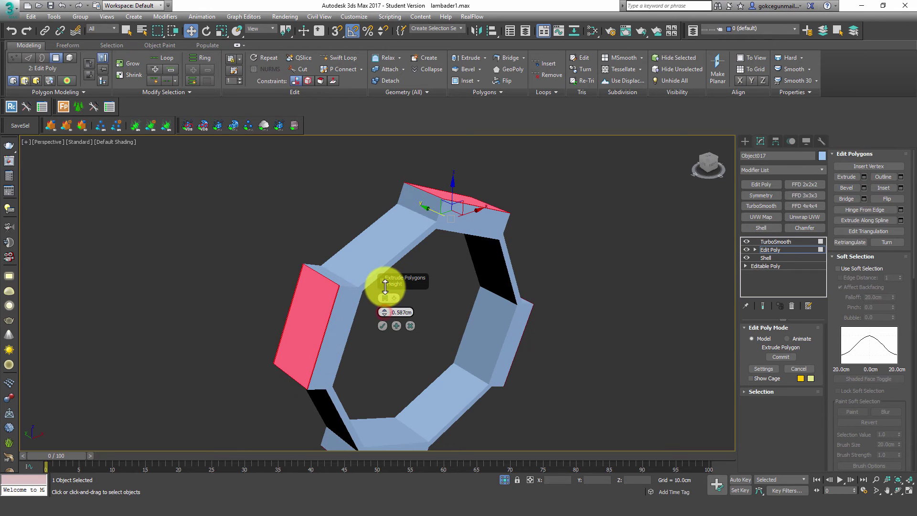
click(764, 305)
alt+middle_drag(694, 300, 454, 282)
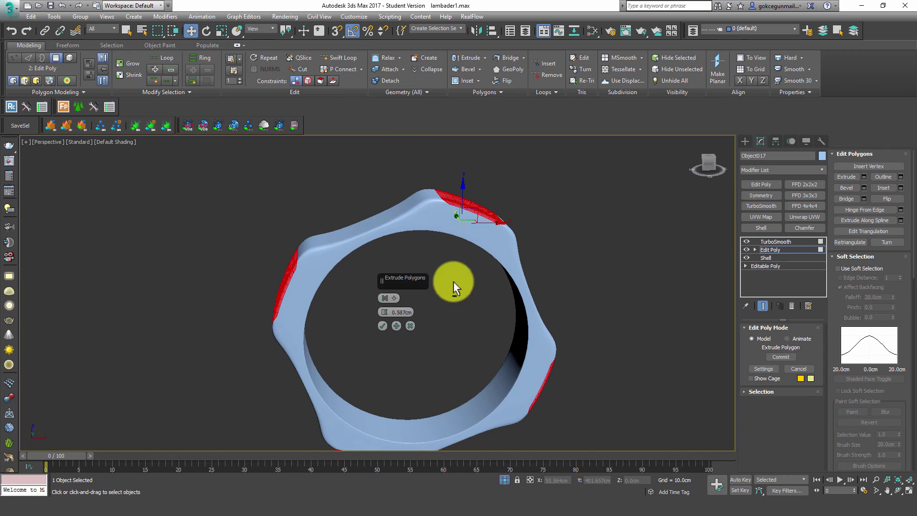
mouse_move(383, 312)
mouse_down()
mouse_move(377, 272)
mouse_move(379, 282)
mouse_up()
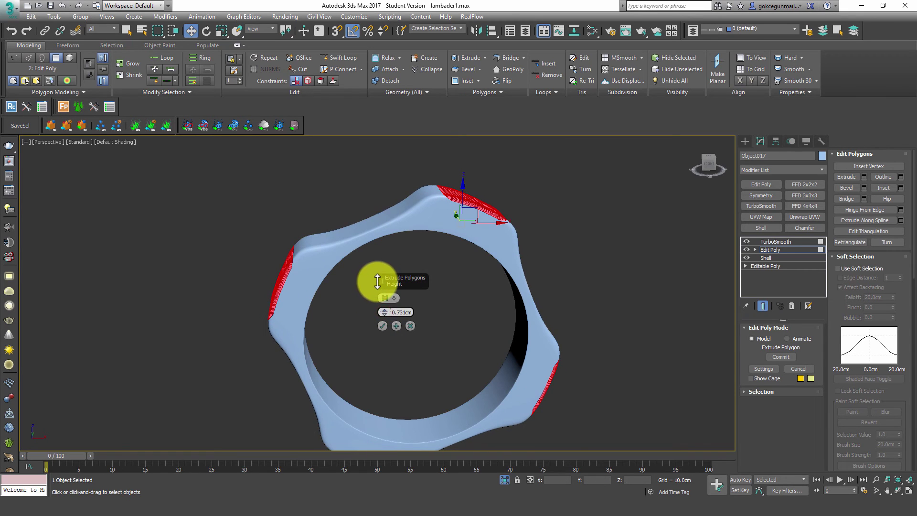
click(382, 326)
Step: End isolation, select the lamp head and ring, and isolate them with Alt+Q
click(783, 242)
click(626, 236)
right_click(618, 234)
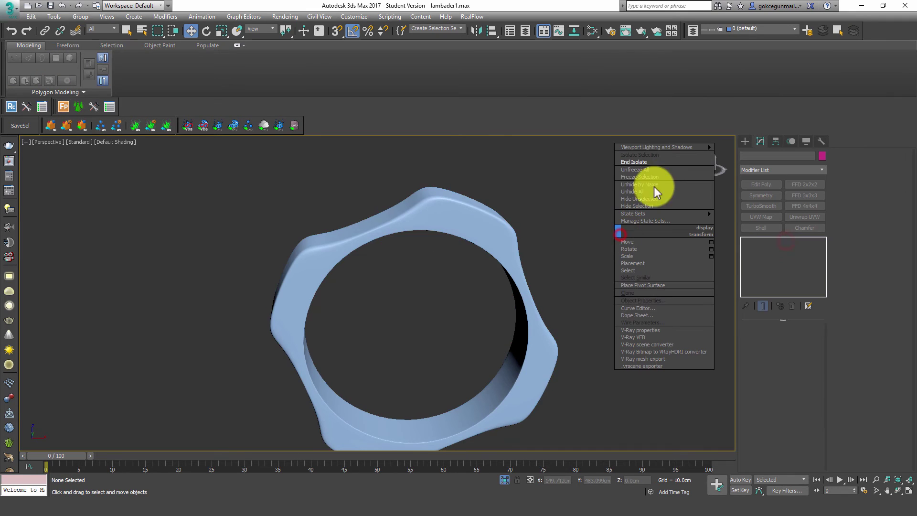
click(663, 162)
click(102, 185)
ctrl+click(182, 182)
key(alt+q)
Step: Select the lamp body Cylinder022 at its Edit Poly level with edged faces shown
click(422, 174)
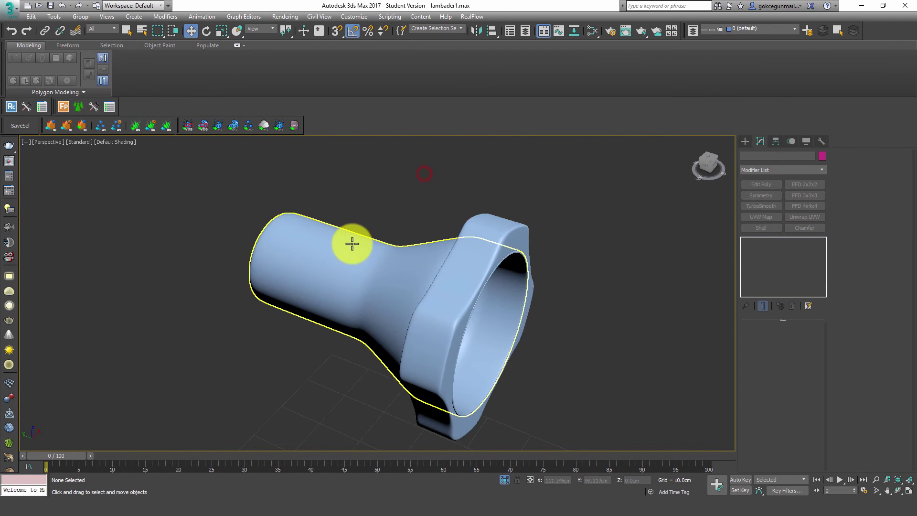
click(352, 254)
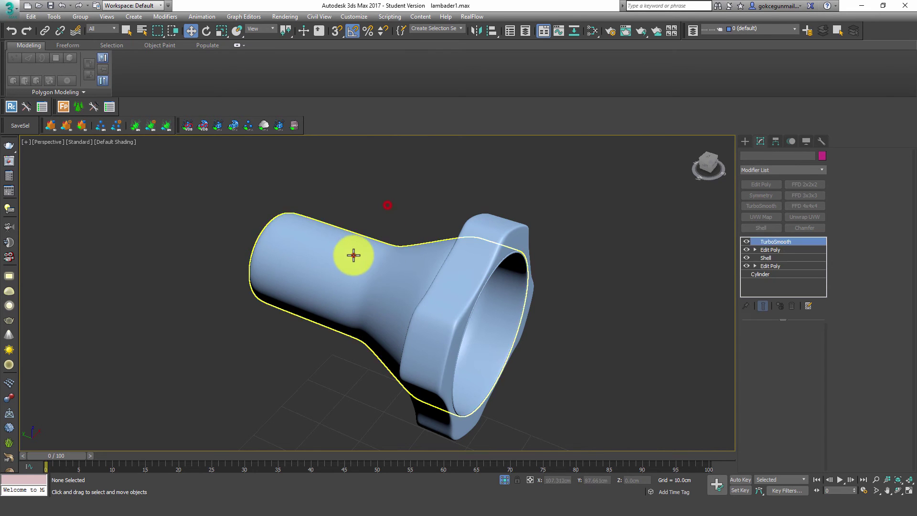
click(781, 250)
key(F4)
scroll(334, 280, up, 3)
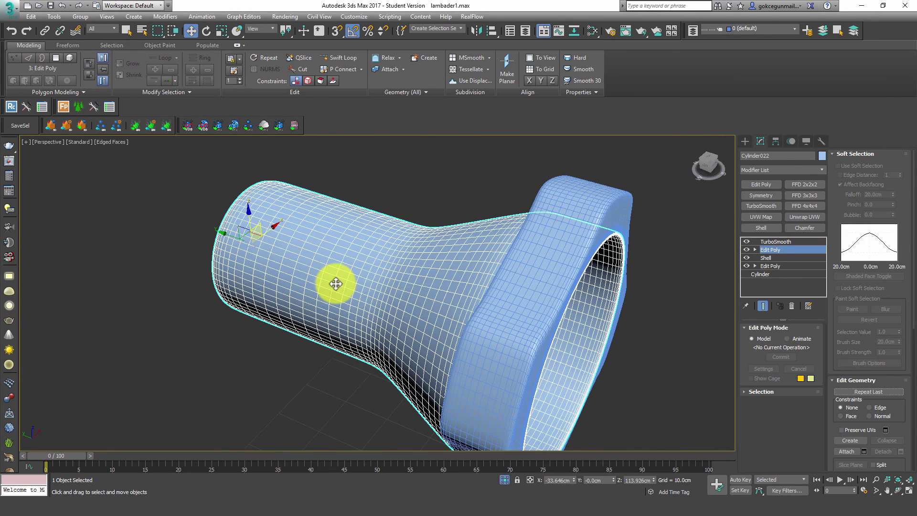
alt+middle_drag(388, 289, 357, 266)
Step: Add edge loops around the lamp neck with Swift Loop
key(shift+alt+w)
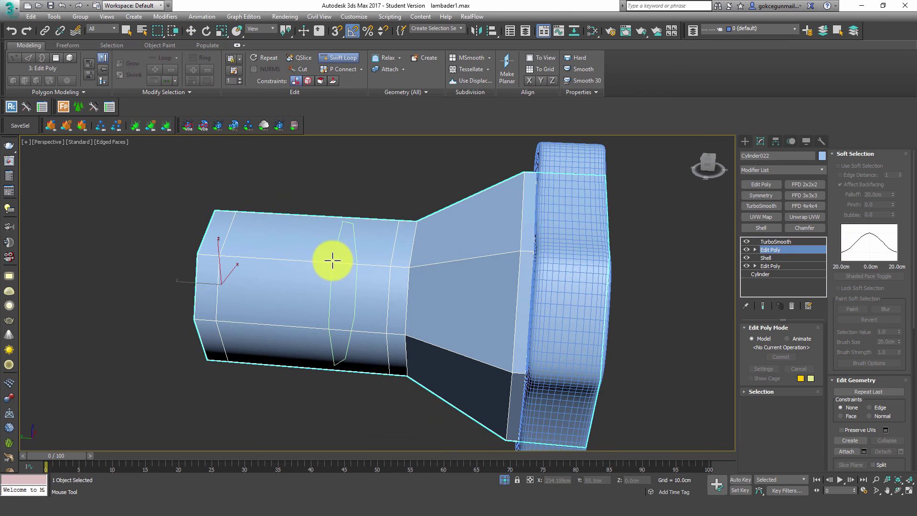
right_click(335, 258)
key(w)
key(4)
click(366, 246)
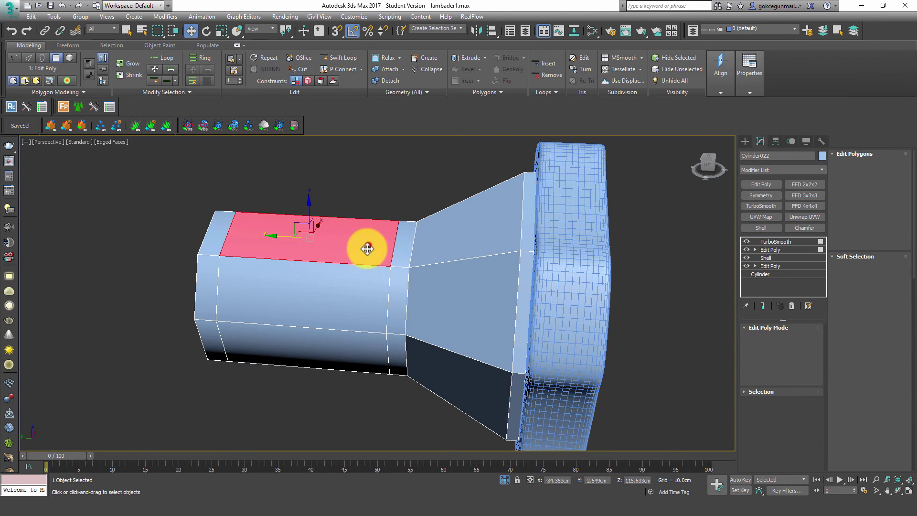
key(shift+alt+w)
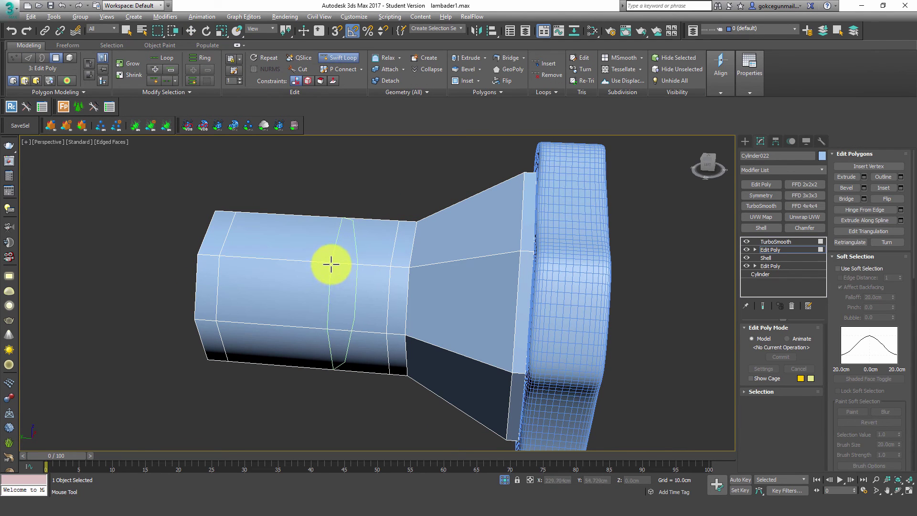
click(331, 264)
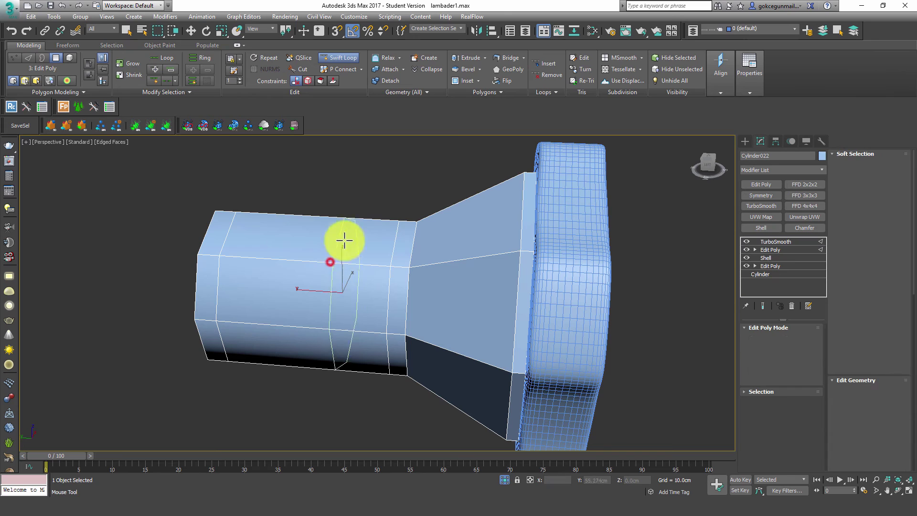
right_click(329, 264)
Step: Select the polygon loop of the new neck band and start detaching it
key(w)
key(4)
click(369, 253)
shift+click(363, 287)
mouse_move(375, 307)
alt+middle_down()
mouse_move(262, 290)
mouse_move(381, 303)
alt+middle_up()
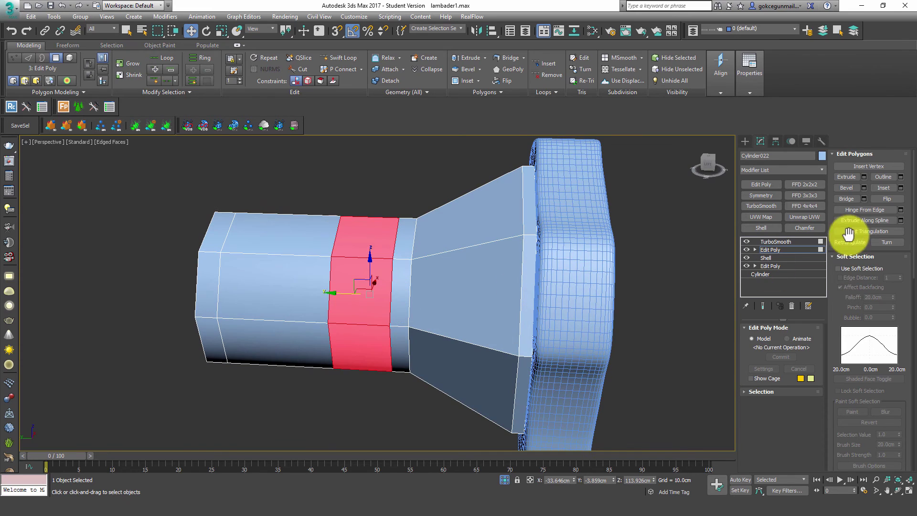
click(832, 255)
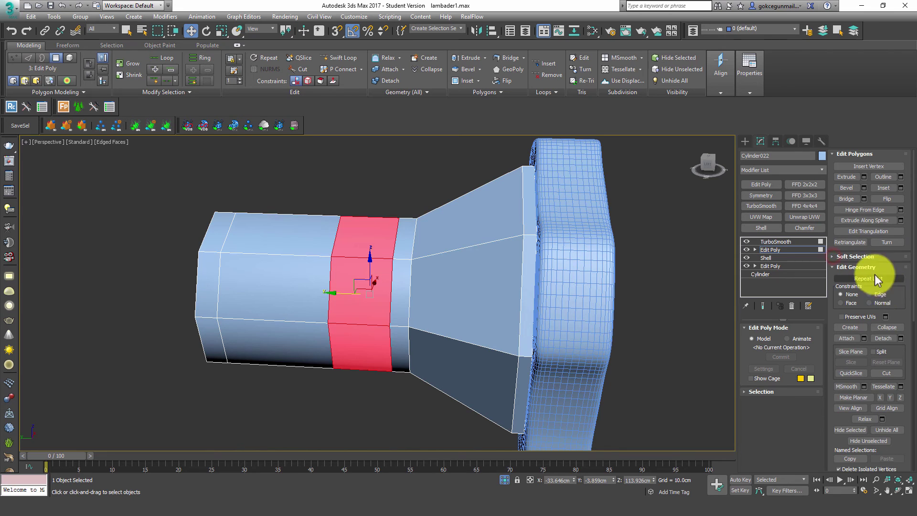
click(900, 339)
Step: Detach the band as Object018 and add a 0.2cm outward Shell plus an Edit Poly modifier
click(488, 261)
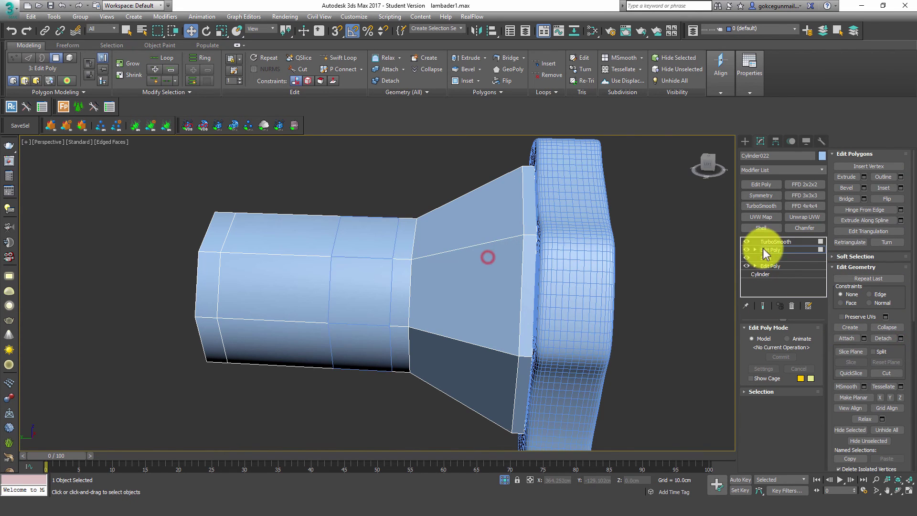
click(783, 242)
click(386, 220)
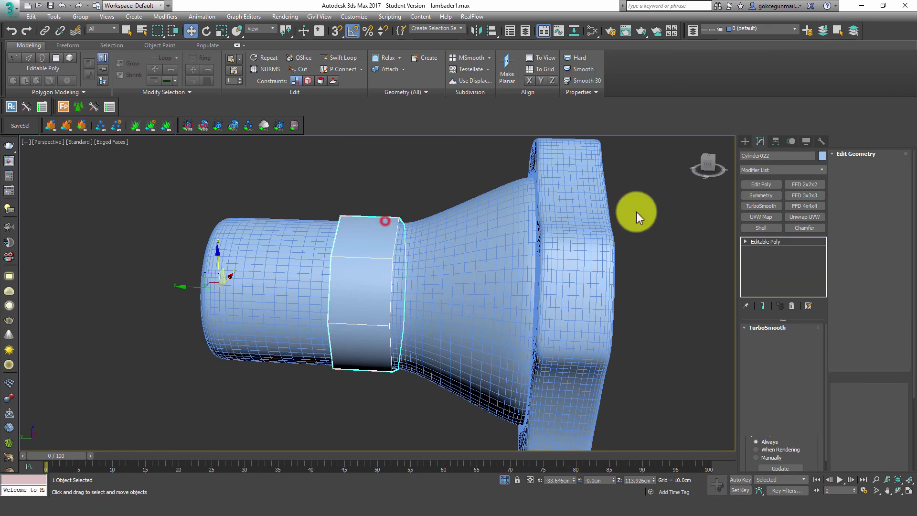
click(758, 227)
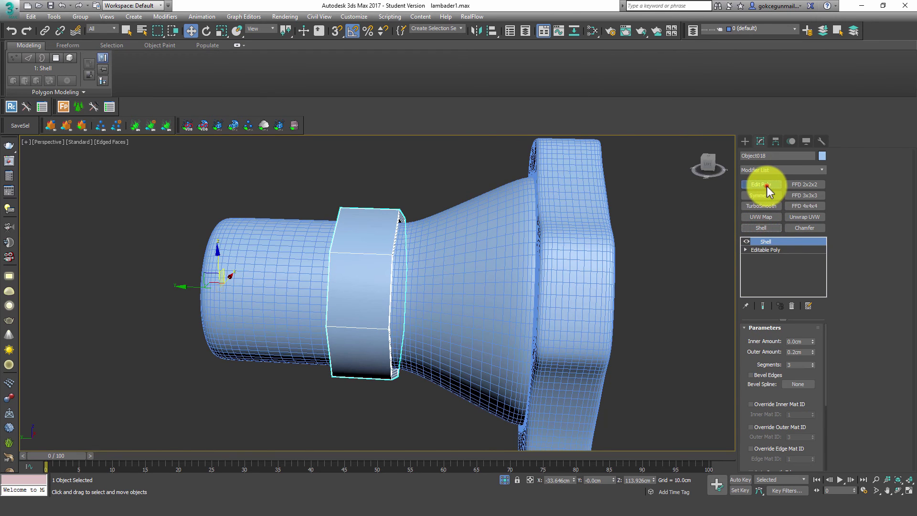
click(767, 189)
Step: Insert an extra edge loop around the band on its Editable Poly, then return to Edit Poly
alt+middle_drag(485, 270, 425, 272)
scroll(307, 293, up, 3)
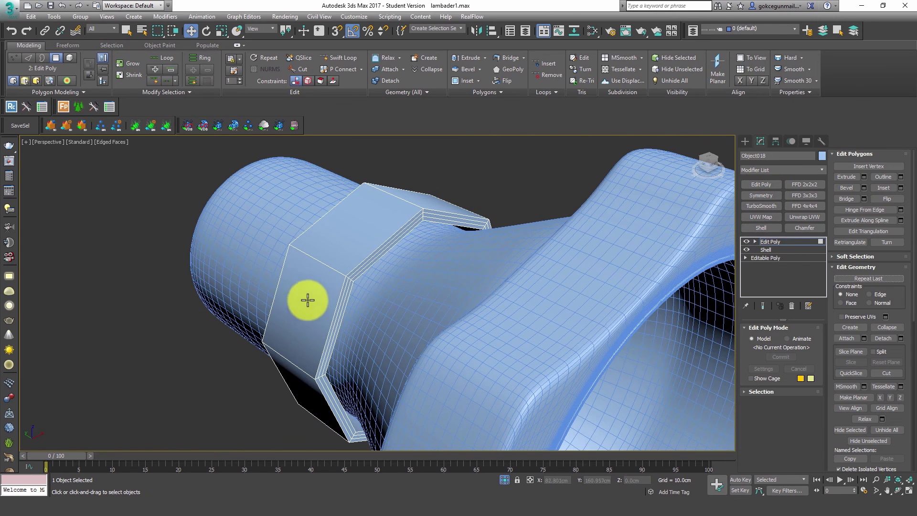
click(772, 257)
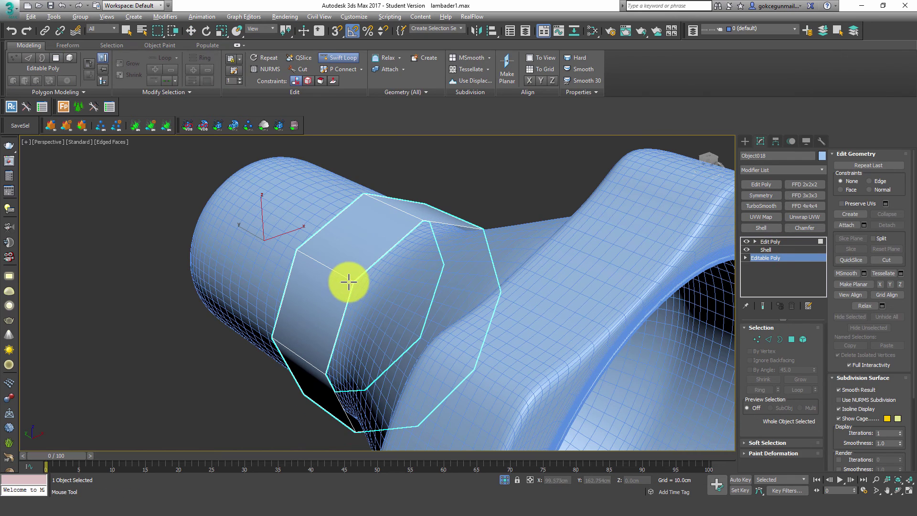
click(350, 279)
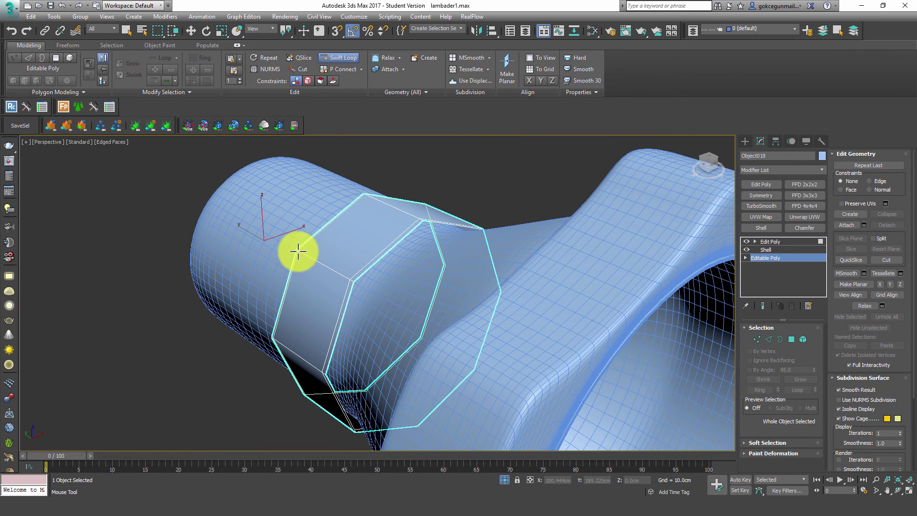
key(w)
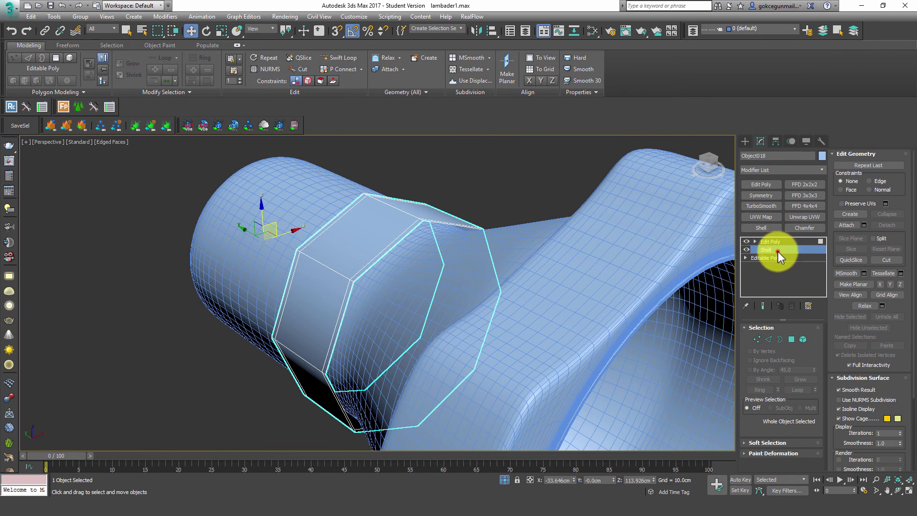
click(766, 242)
click(303, 294)
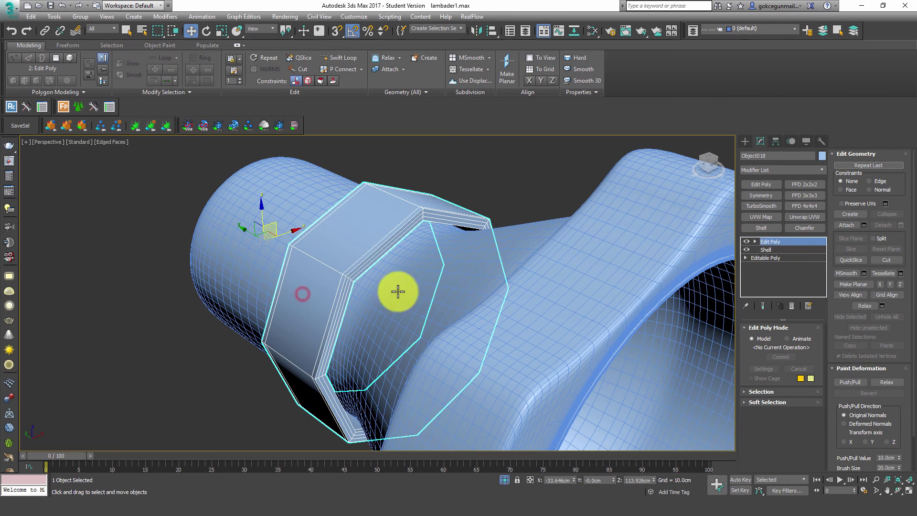
Step: In Polygon mode, select faces on the octagonal collar band and grow them to the full ring
key(4)
scroll(335, 289, up, 3)
click(320, 294)
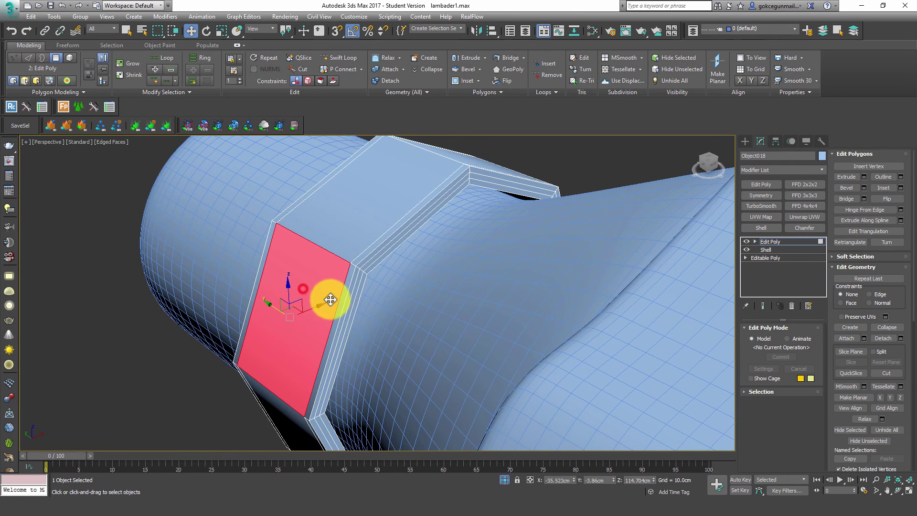
scroll(466, 224, down, 5)
alt+middle_drag(467, 224, 467, 232)
click(471, 229)
mouse_move(497, 260)
alt+middle_down()
mouse_move(433, 223)
mouse_move(453, 332)
mouse_move(468, 309)
alt+middle_up()
ctrl+click(452, 331)
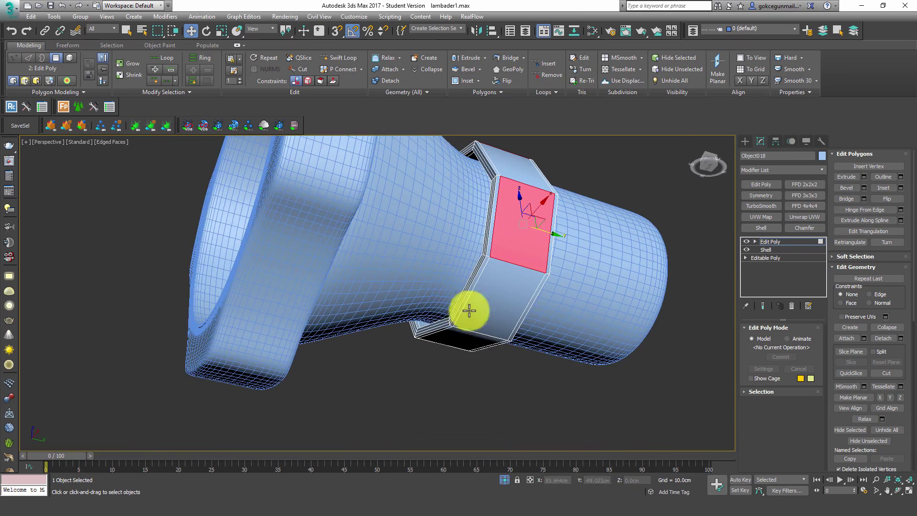
mouse_move(458, 342)
alt+middle_down()
mouse_move(495, 282)
mouse_move(507, 372)
mouse_move(467, 373)
alt+middle_up()
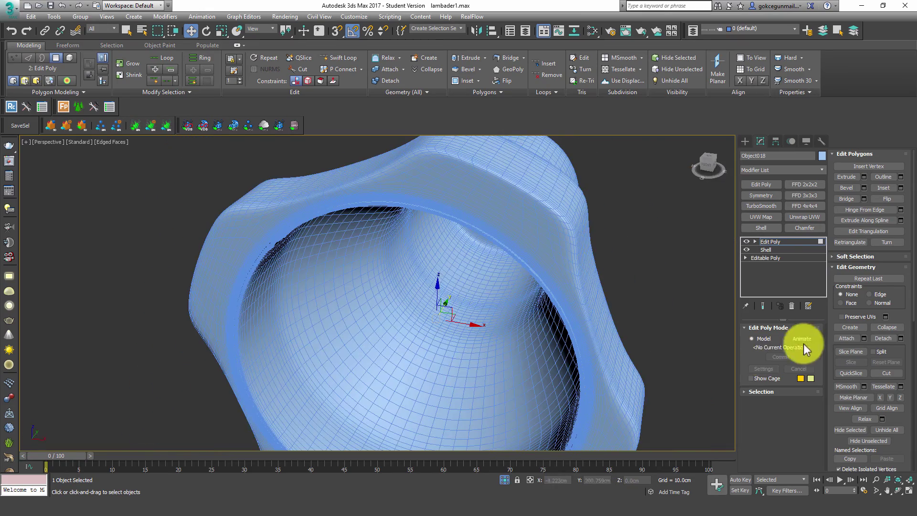
alt+middle_drag(575, 251, 649, 259)
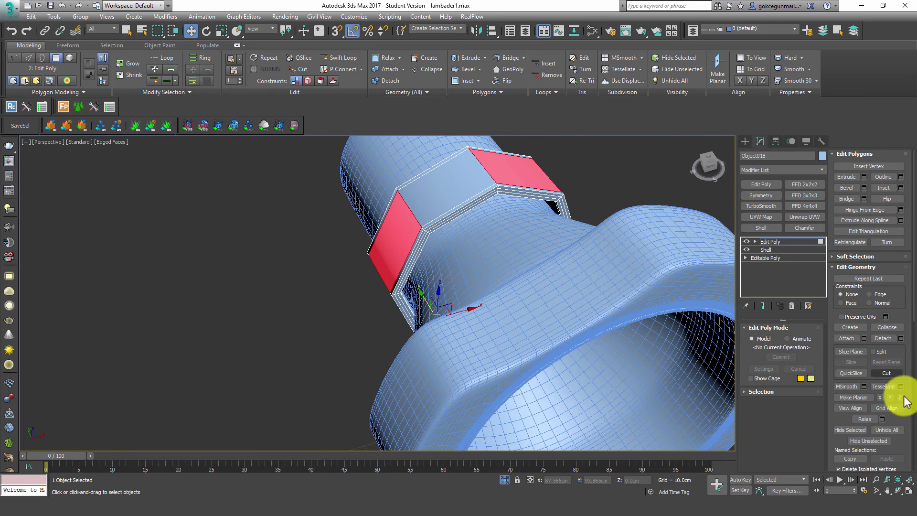
click(883, 188)
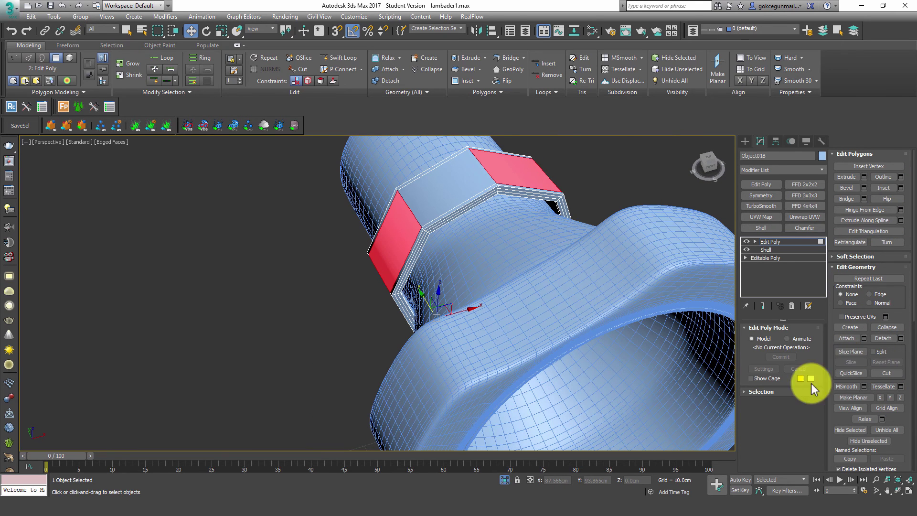
click(760, 391)
click(886, 215)
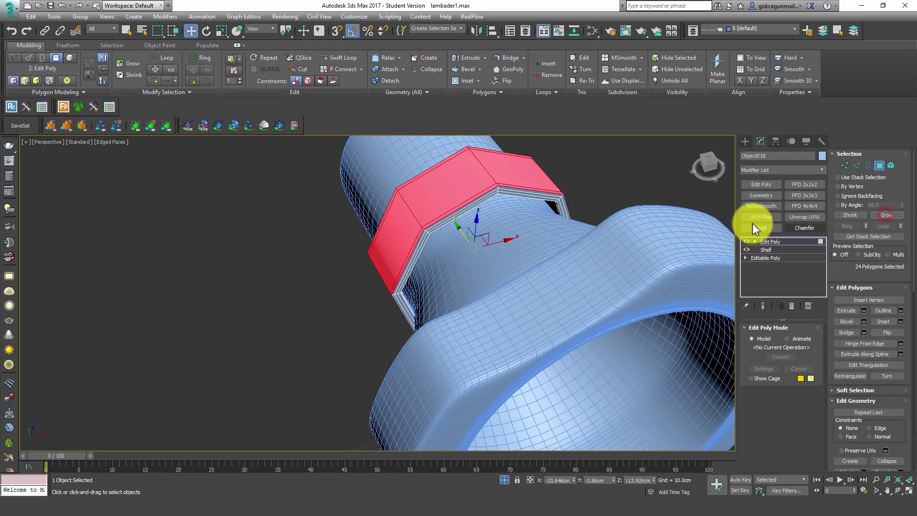
Step: Deselect every other band face so only alternating faces stay selected
alt+middle_drag(497, 235, 471, 215)
mouse_move(432, 162)
alt+middle_down()
mouse_move(451, 231)
mouse_move(425, 242)
alt+middle_up()
alt+click(437, 277)
mouse_move(472, 313)
alt+middle_down()
mouse_move(465, 241)
mouse_move(512, 289)
alt+middle_up()
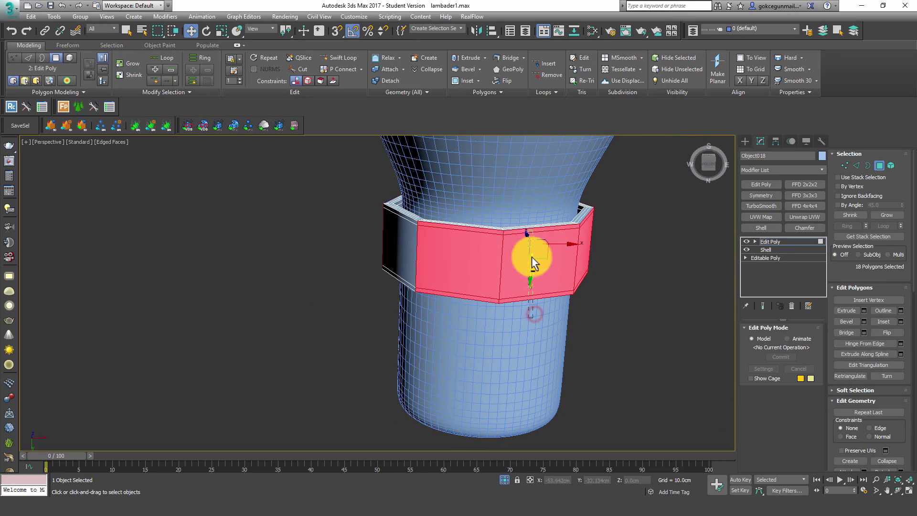
mouse_move(549, 280)
alt+middle_down()
mouse_move(506, 321)
mouse_move(563, 362)
alt+middle_up()
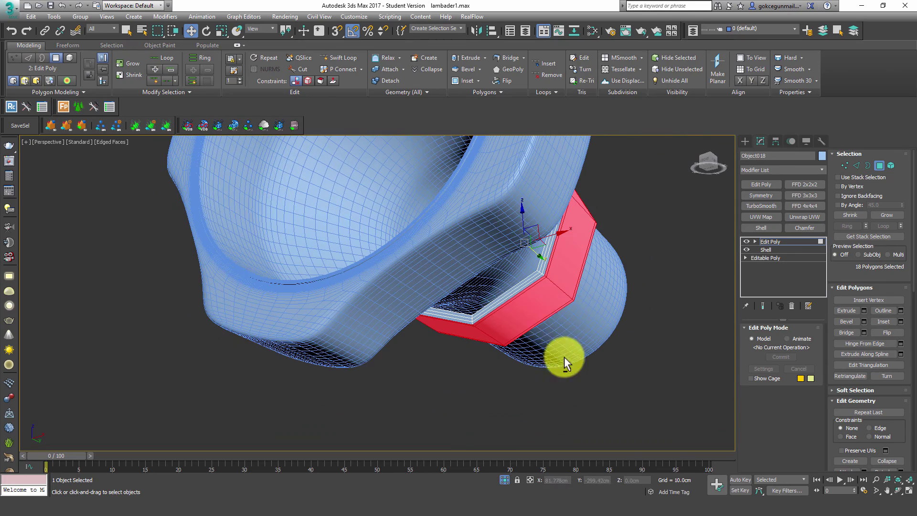
alt+drag(502, 296, 585, 323)
mouse_move(586, 323)
alt+middle_down()
mouse_move(487, 313)
mouse_move(512, 365)
mouse_move(456, 439)
mouse_move(435, 375)
mouse_move(460, 328)
mouse_move(532, 260)
alt+middle_up()
key(ctrl+z)
alt+drag(532, 260, 466, 280)
alt+click(444, 279)
mouse_move(411, 289)
alt+middle_down()
mouse_move(461, 297)
mouse_move(401, 305)
mouse_move(442, 301)
mouse_move(417, 297)
mouse_move(459, 282)
alt+middle_up()
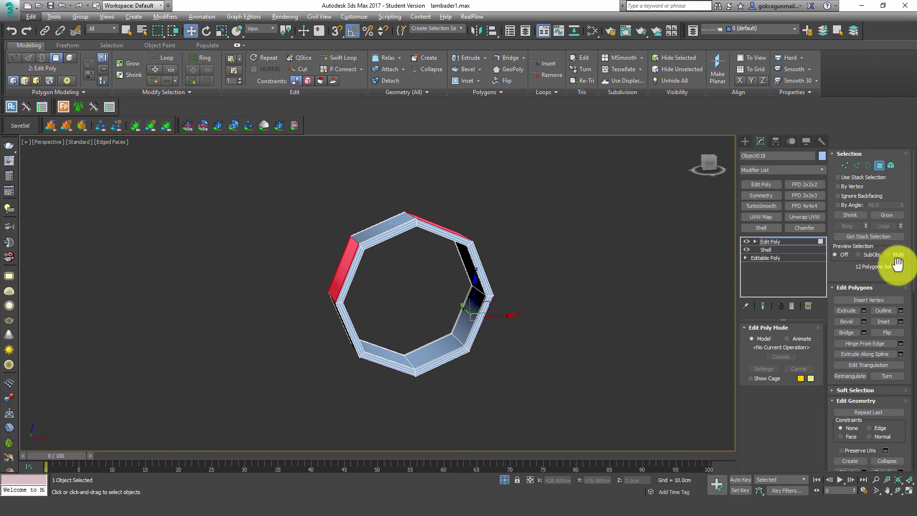
Step: Extrude the alternating band faces outward by 0.354cm
click(864, 310)
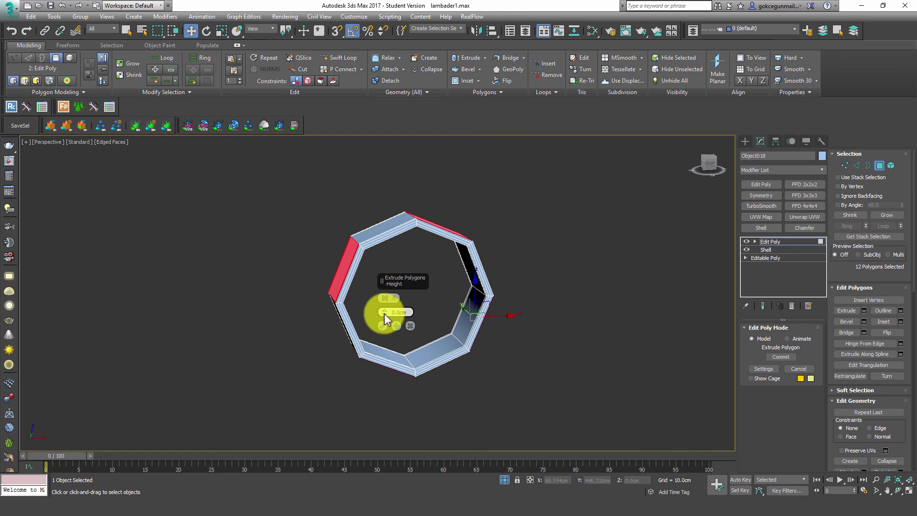
drag(385, 311, 377, 298)
click(382, 325)
Step: Add TurboSmooth with raised Iterations to the notched ring, then deselect it
click(778, 242)
click(761, 207)
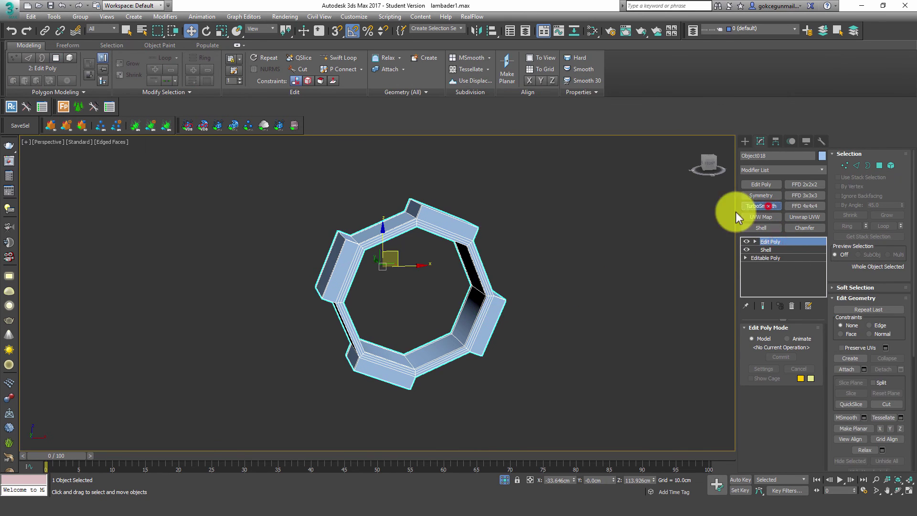
click(813, 342)
click(601, 249)
right_click(600, 249)
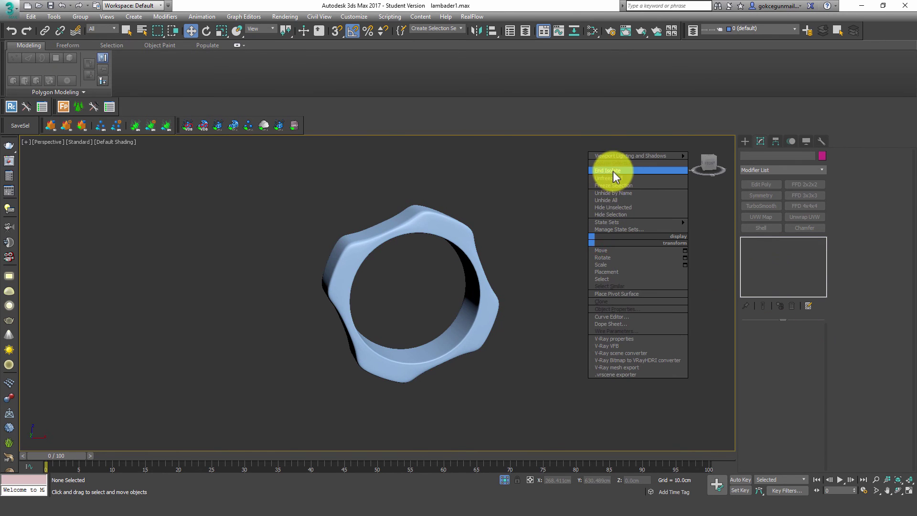
Step: End isolation and orbit and pan to show both lamp stands and the top crossbar
click(613, 171)
scroll(416, 201, down, 3)
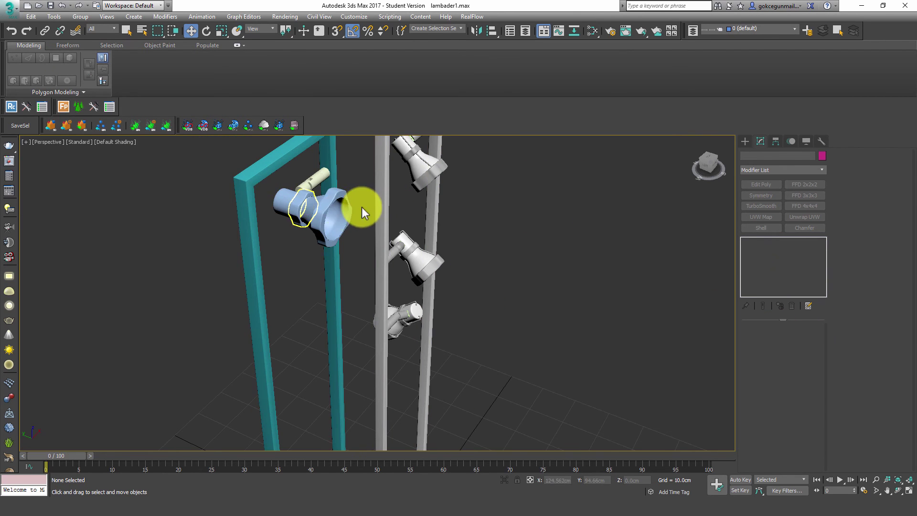
scroll(362, 211, down, 4)
scroll(353, 239, up, 4)
mouse_move(414, 254)
alt+middle_down()
mouse_move(394, 247)
mouse_move(441, 234)
alt+middle_up()
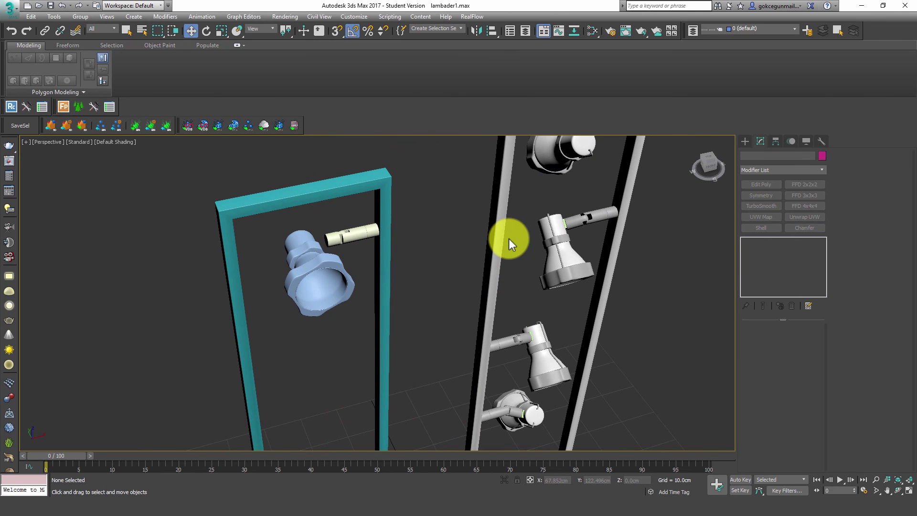
alt+middle_drag(543, 221, 546, 194)
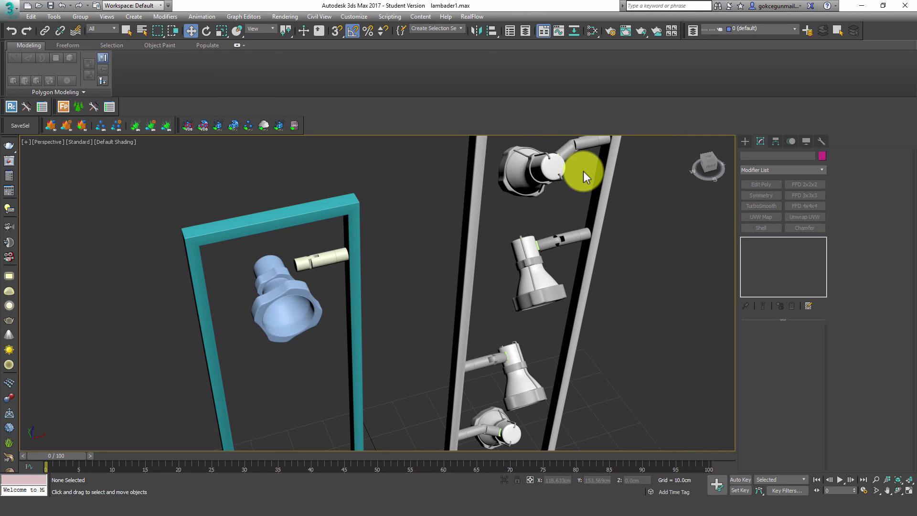
middle_drag(585, 169, 521, 211)
scroll(580, 205, up, 5)
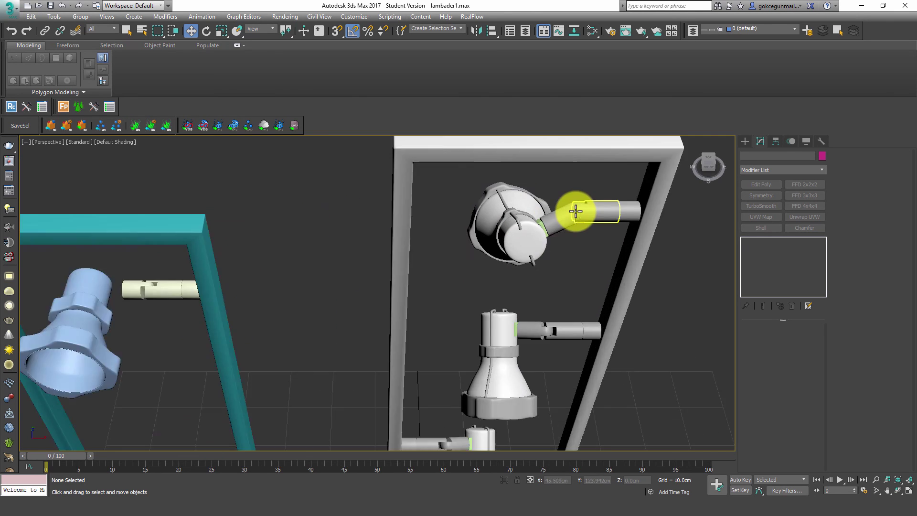
scroll(458, 218, up, 5)
Step: Select the top lamp group lamba1 and zoom the view to inspect it from below
click(528, 224)
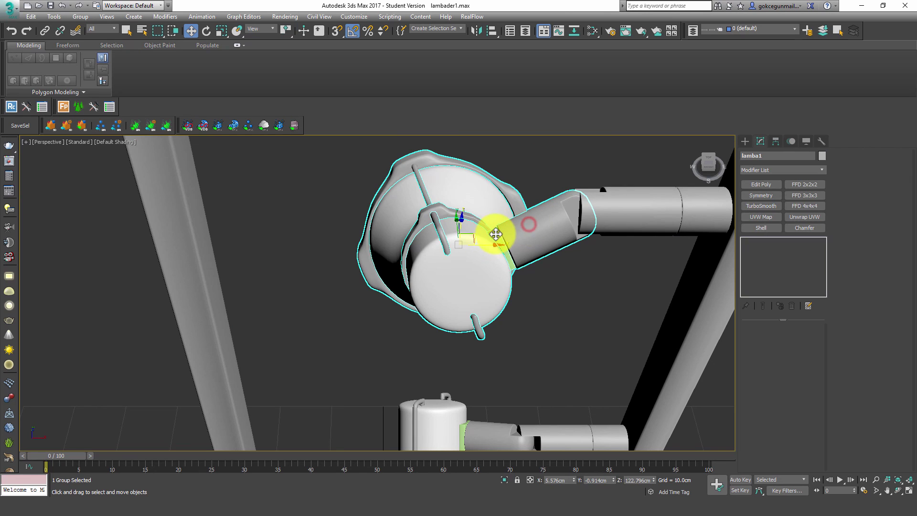
scroll(499, 210, down, 5)
scroll(477, 248, down, 1)
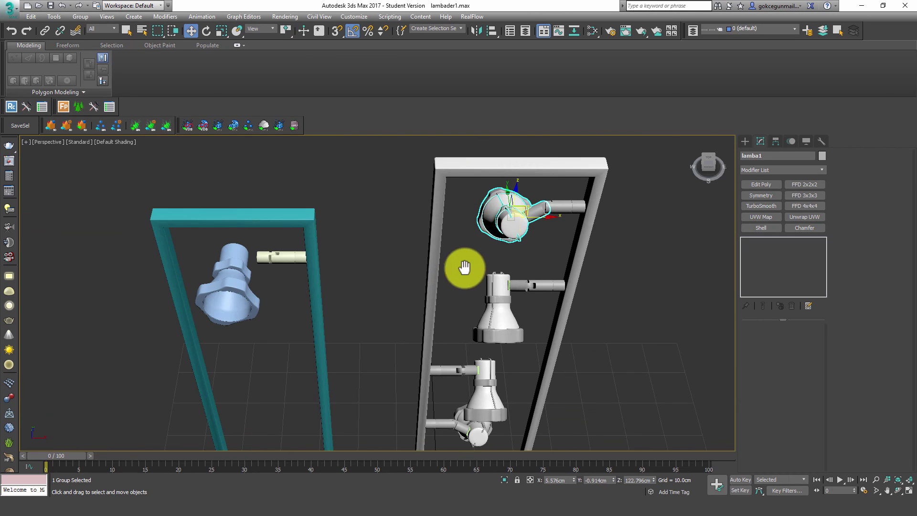
scroll(544, 320, up, 2)
scroll(544, 320, down, 3)
scroll(509, 254, down, 4)
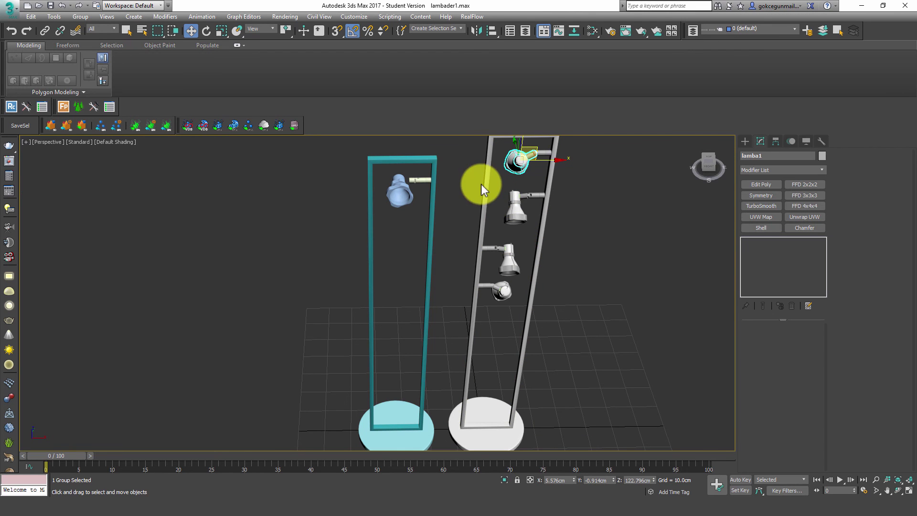
key(z)
alt+middle_drag(543, 216, 410, 266)
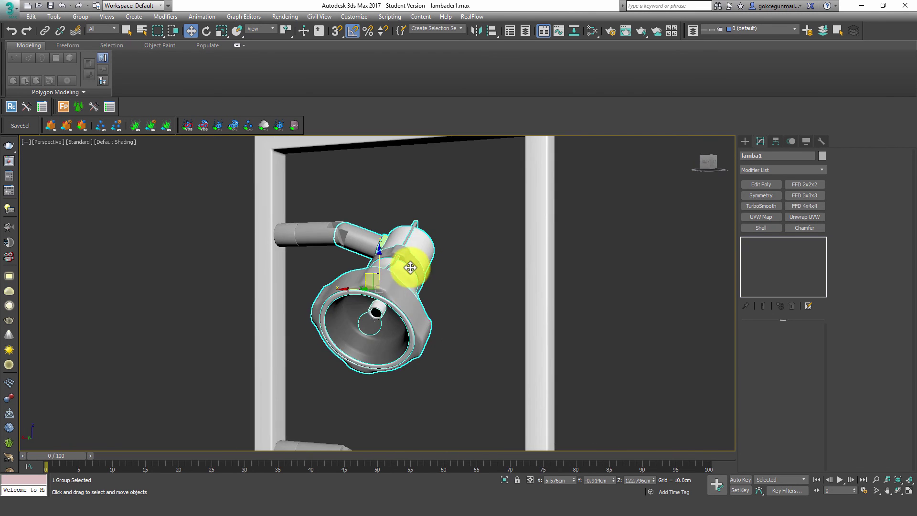
scroll(364, 310, up, 3)
scroll(365, 310, down, 2)
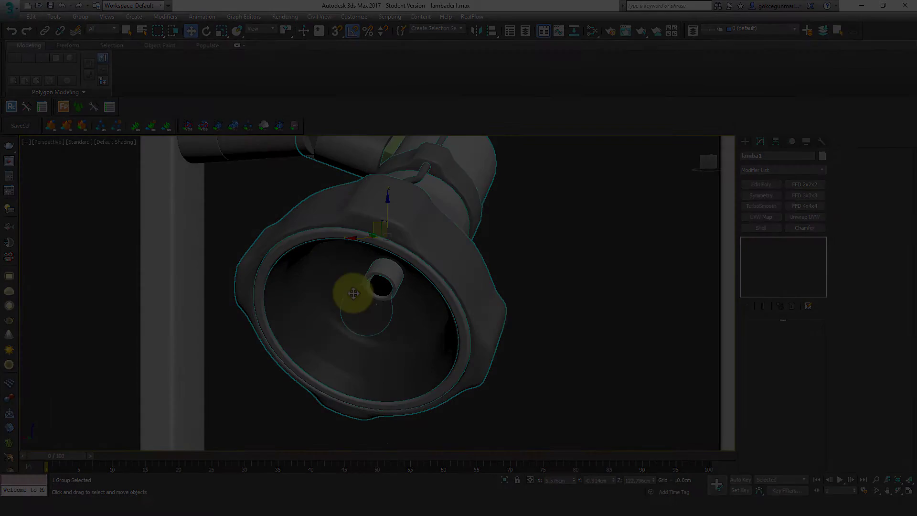